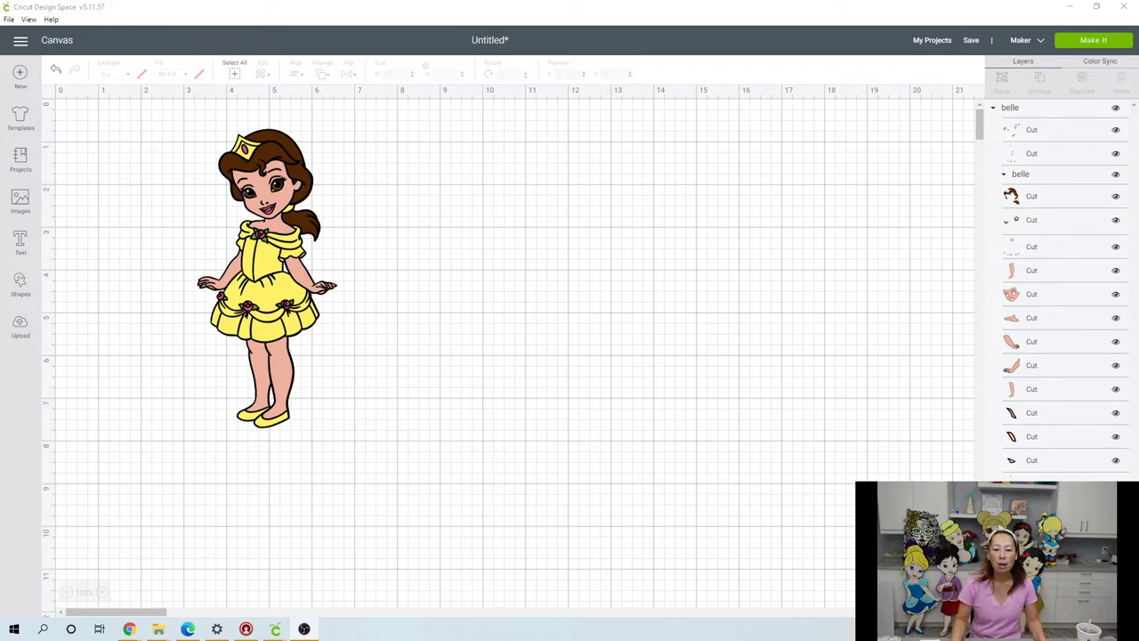
Step: Select the entire layered Belle group, sized 3.269 by 7 inches, on the canvas
{"action": "left_click", "coordinate": [295, 332]}
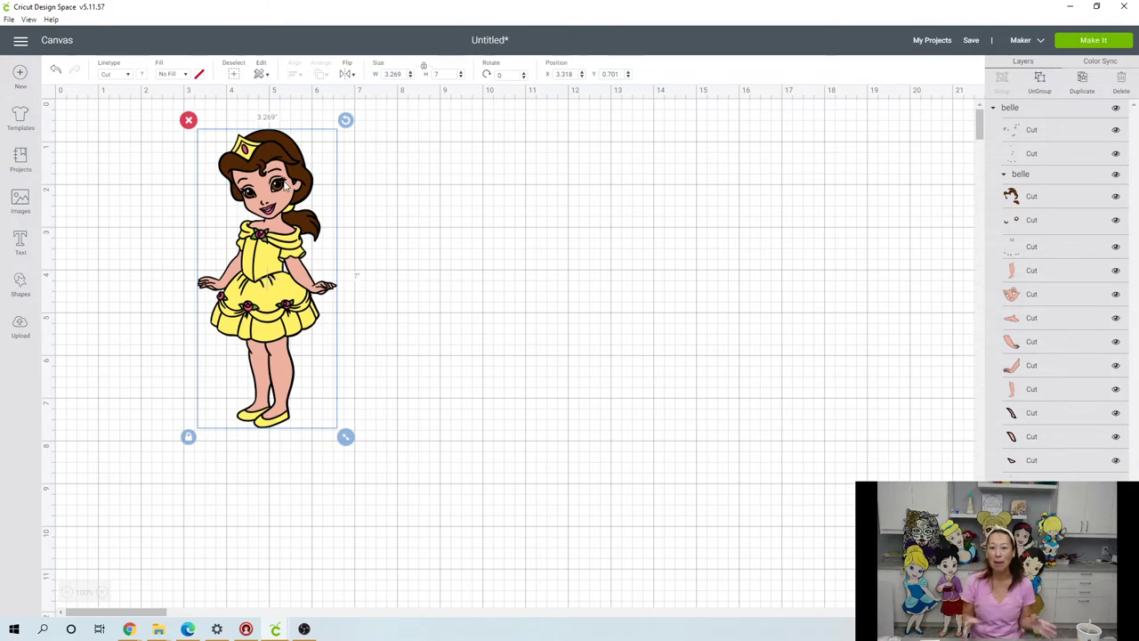
Step: Enlarge Belle to 40 inches tall and move her fully into view
{"action": "left_click", "coordinate": [445, 74]}
{"action": "type", "text": "4"}
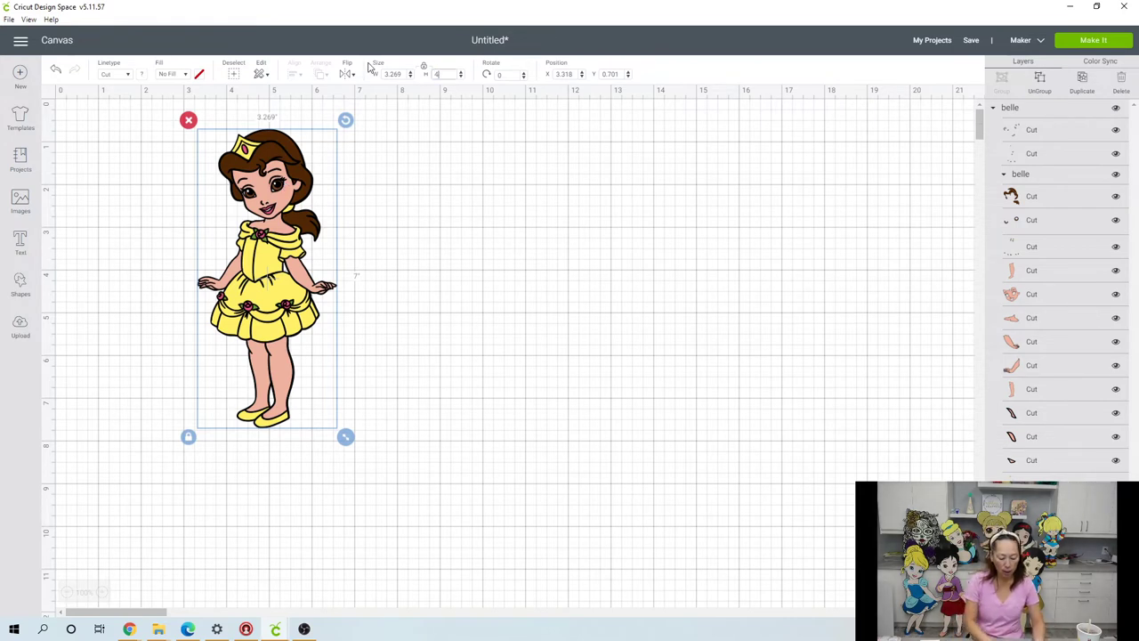
{"action": "type", "text": "0"}
{"action": "key", "text": "Tab"}
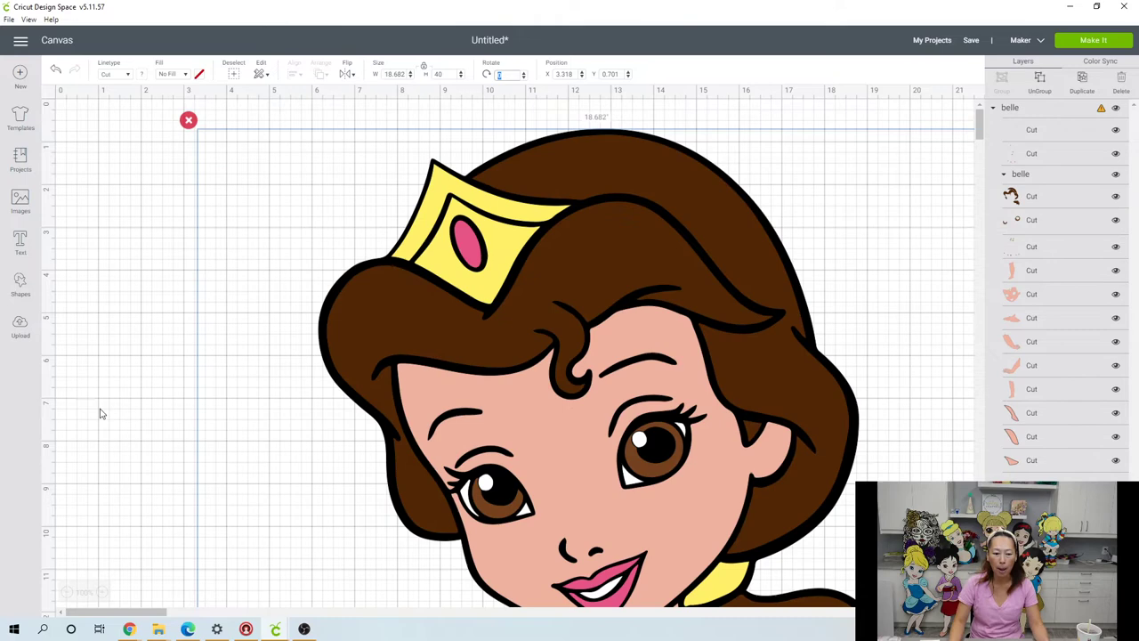
{"action": "left_click", "coordinate": [68, 593]}
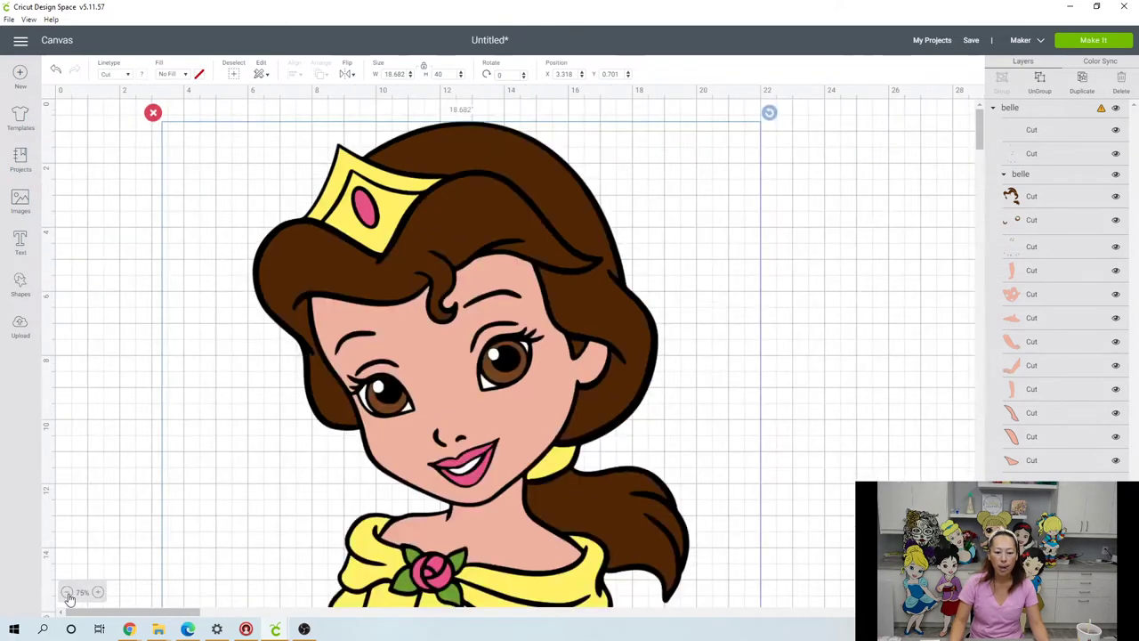
{"action": "left_click", "coordinate": [68, 594]}
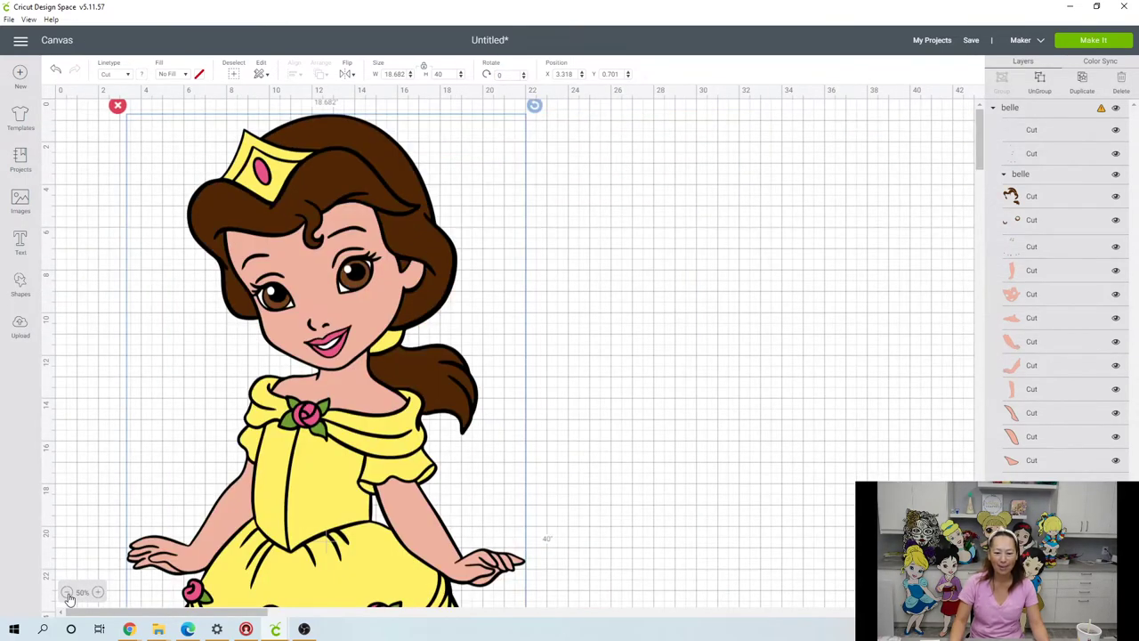
{"action": "left_click", "coordinate": [68, 594]}
{"action": "left_click_drag", "start_coordinate": [213, 312], "coordinate": [350, 335]}
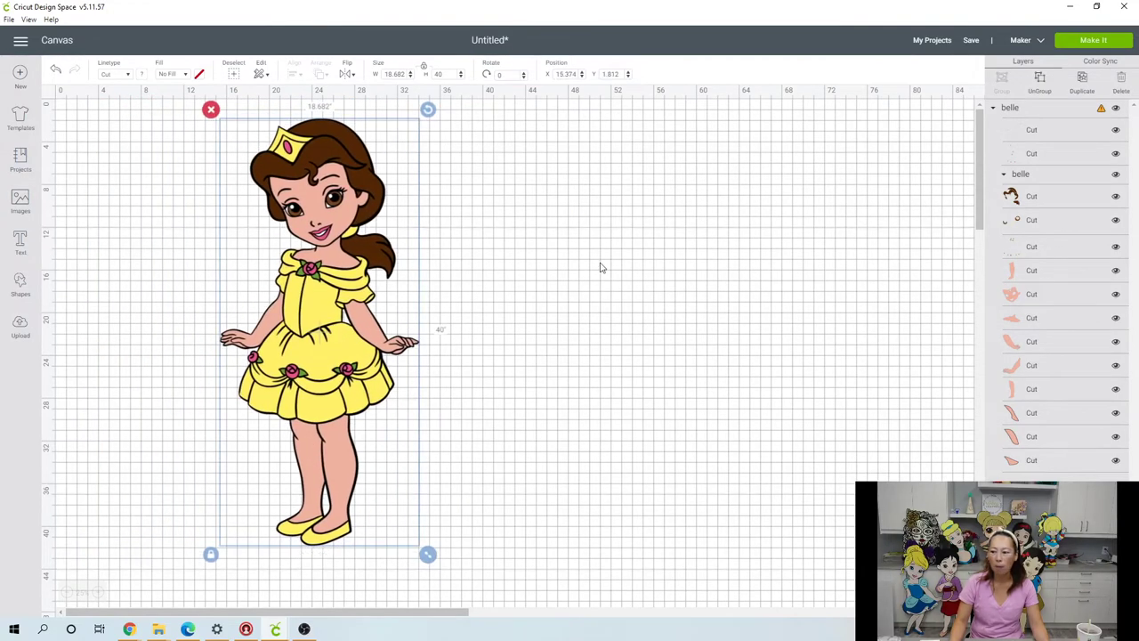
Step: Ungroup Belle into separate layers and inspect the face and legs layers
{"action": "left_click", "coordinate": [1044, 86]}
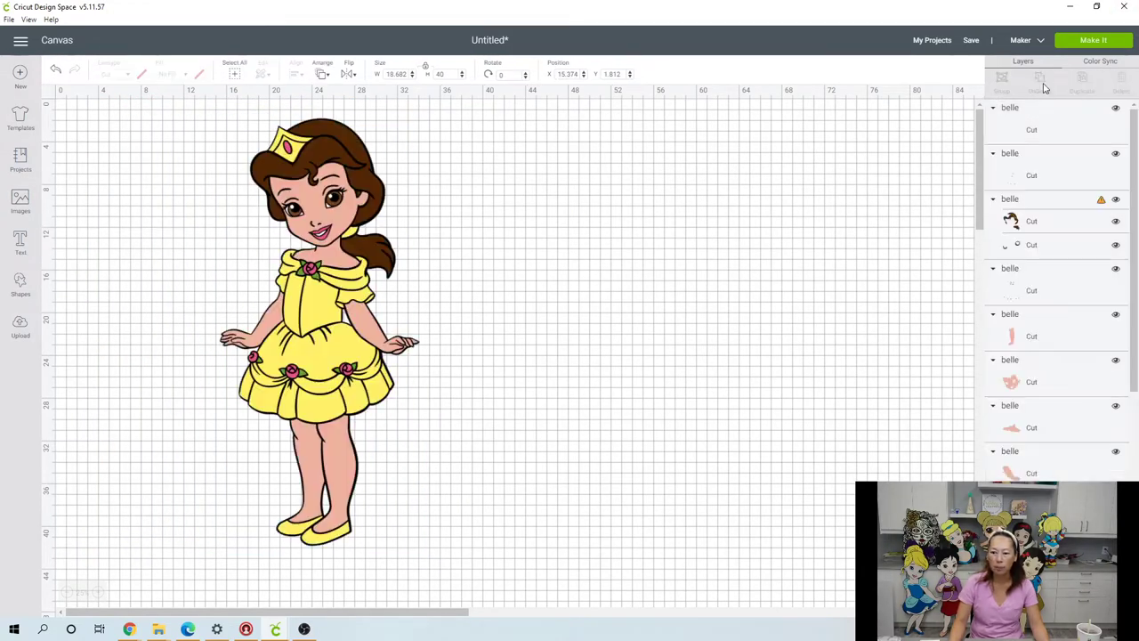
{"action": "left_click", "coordinate": [1043, 383]}
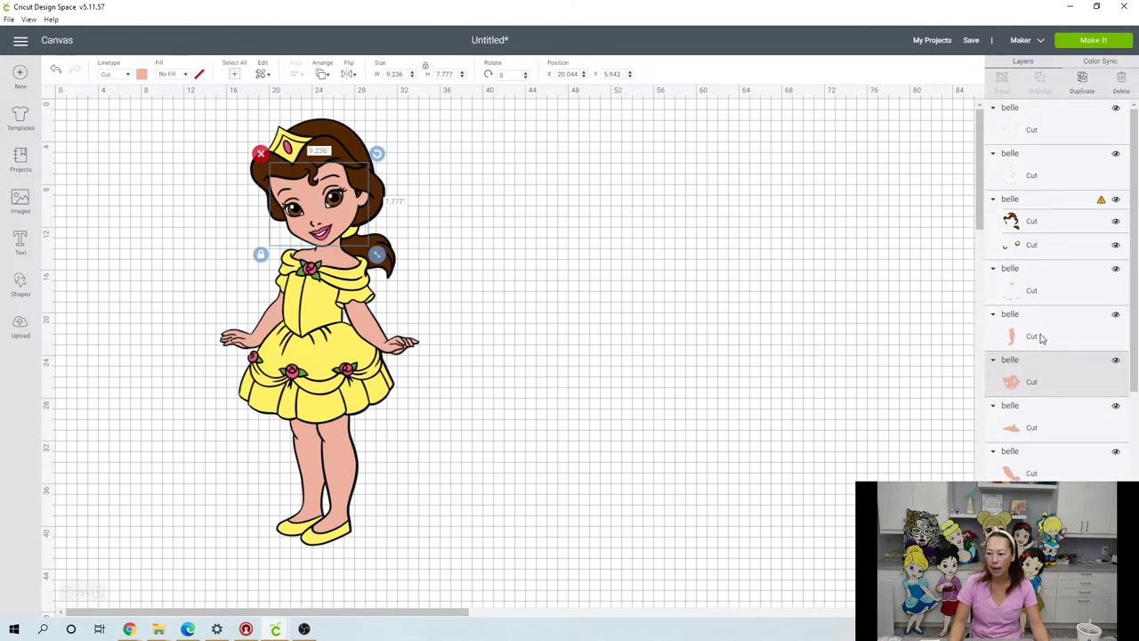
{"action": "left_click", "coordinate": [1041, 337]}
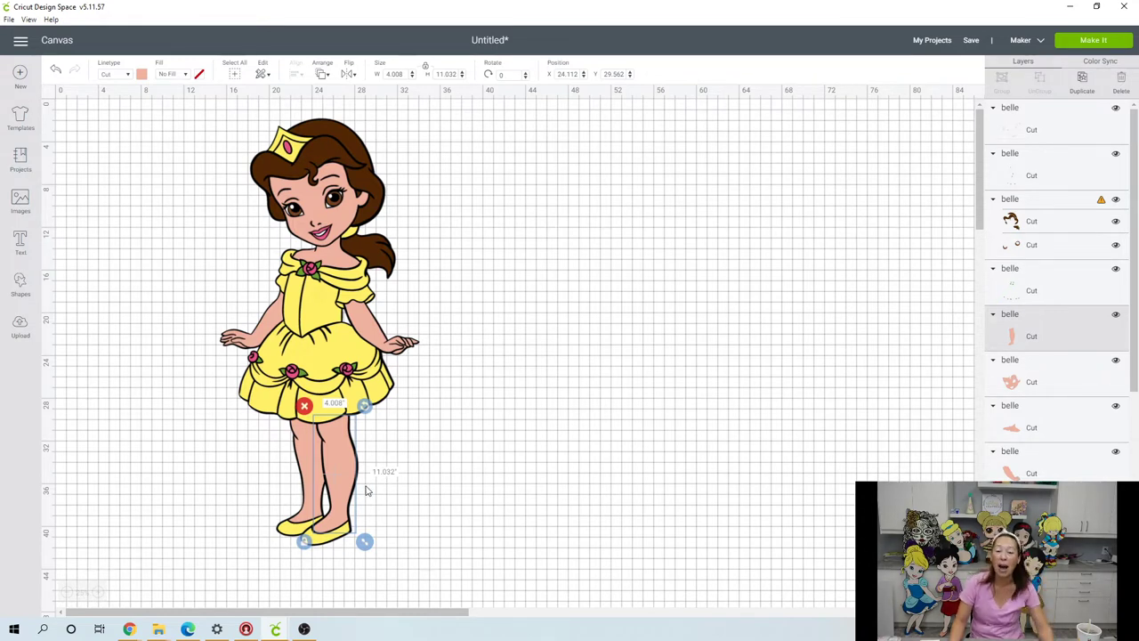
Step: Select all of Belle's pieces and set their height to 41 inches
{"action": "left_click", "coordinate": [481, 225]}
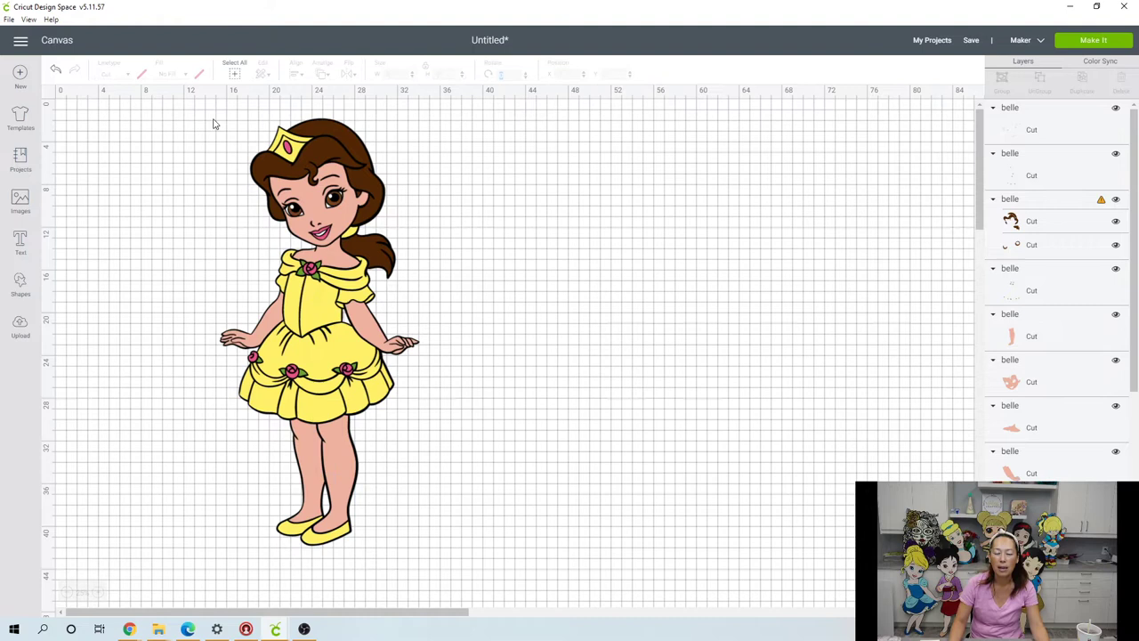
{"action": "left_click_drag", "start_coordinate": [213, 118], "coordinate": [474, 547]}
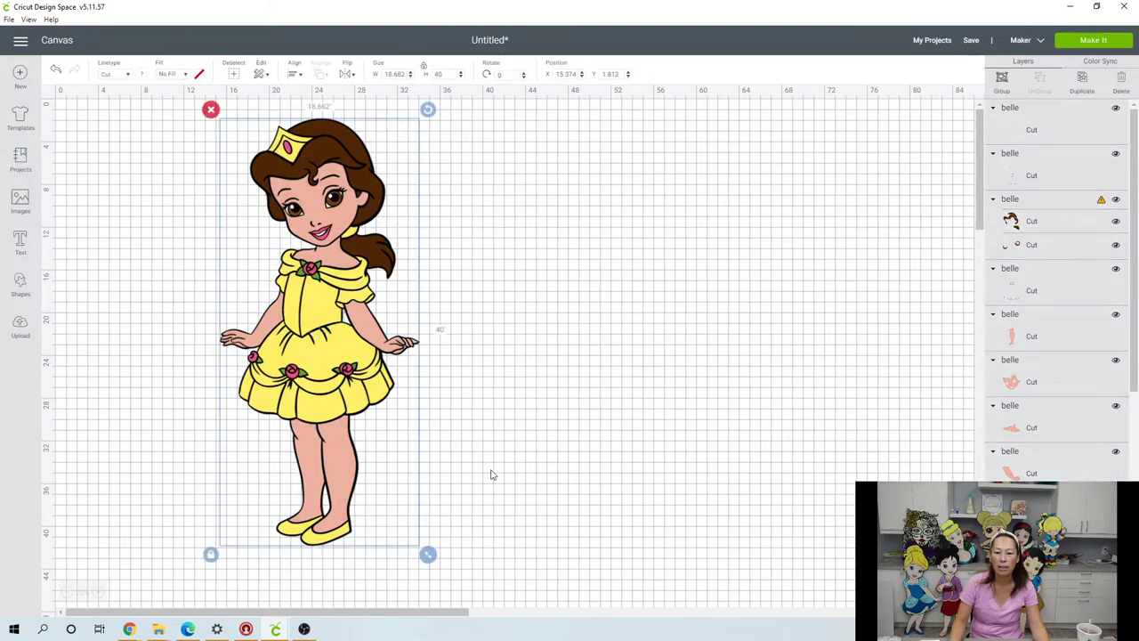
{"action": "left_click", "coordinate": [450, 75]}
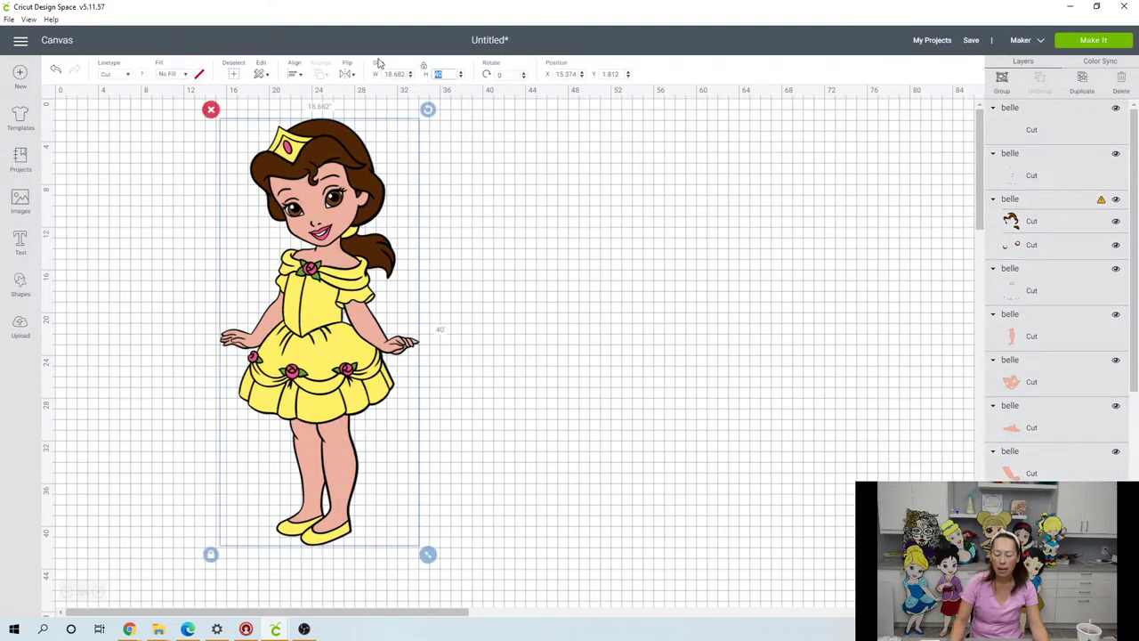
{"action": "type", "text": "4"}
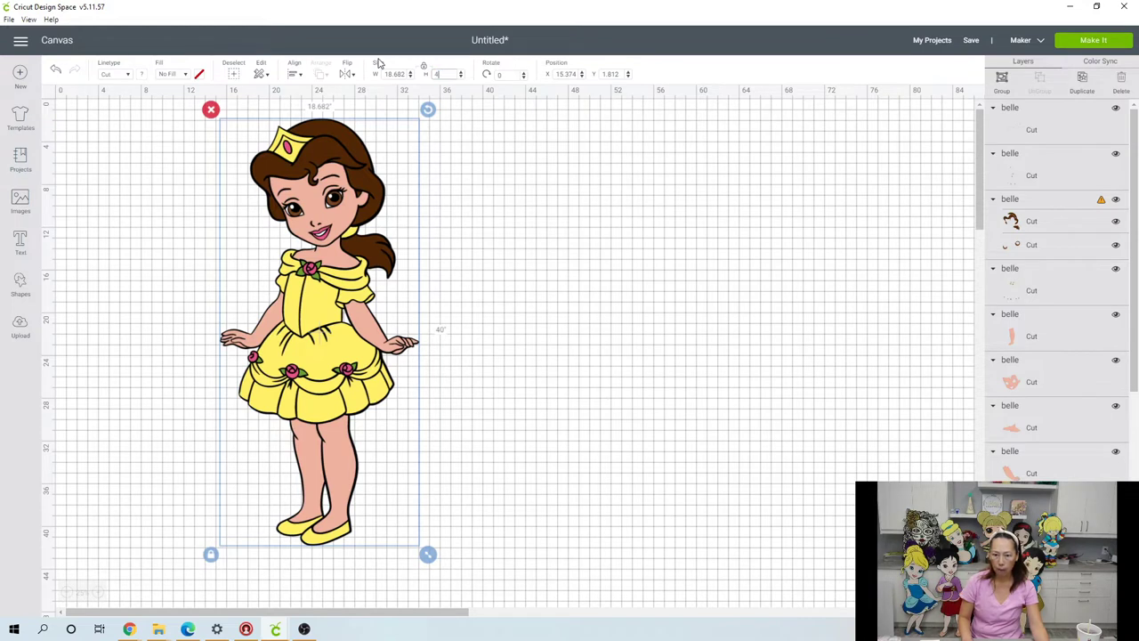
{"action": "type", "text": "1"}
{"action": "key", "text": "Tab"}
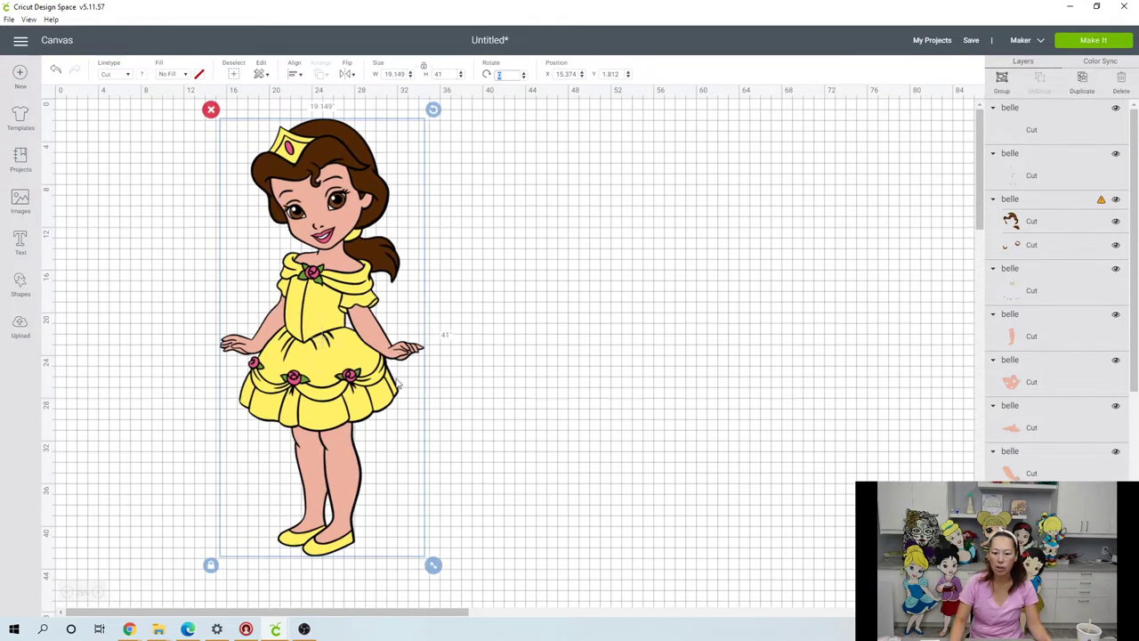
Step: Inspect the legs, pink accents, arm and yellow layers one by one
{"action": "left_click", "coordinate": [814, 478]}
{"action": "left_click", "coordinate": [1056, 333]}
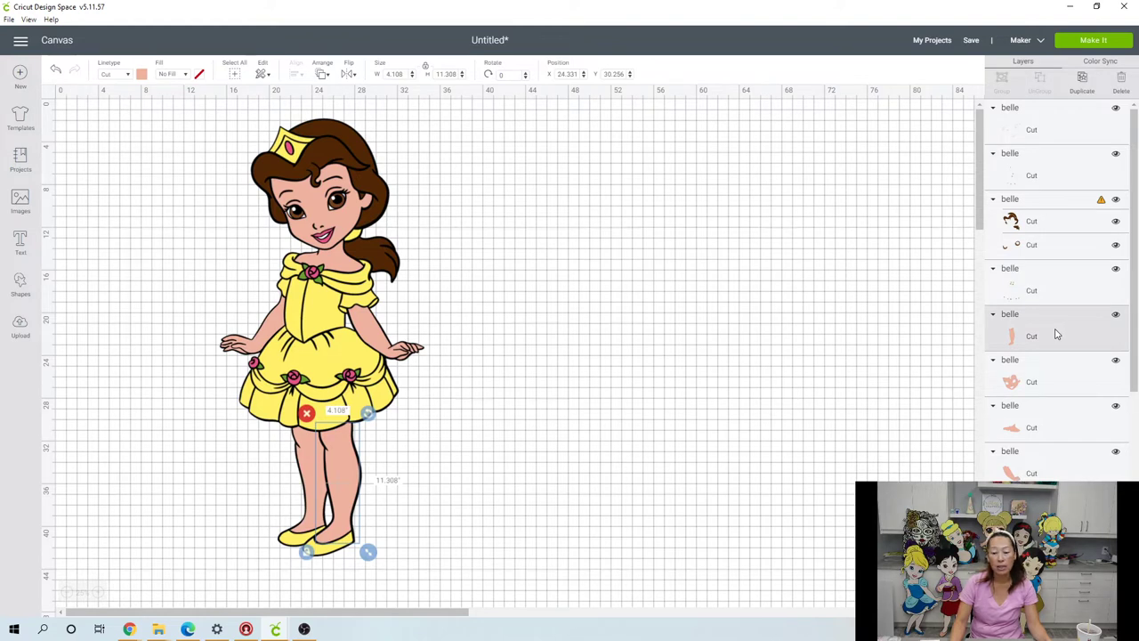
{"action": "left_click", "coordinate": [348, 356]}
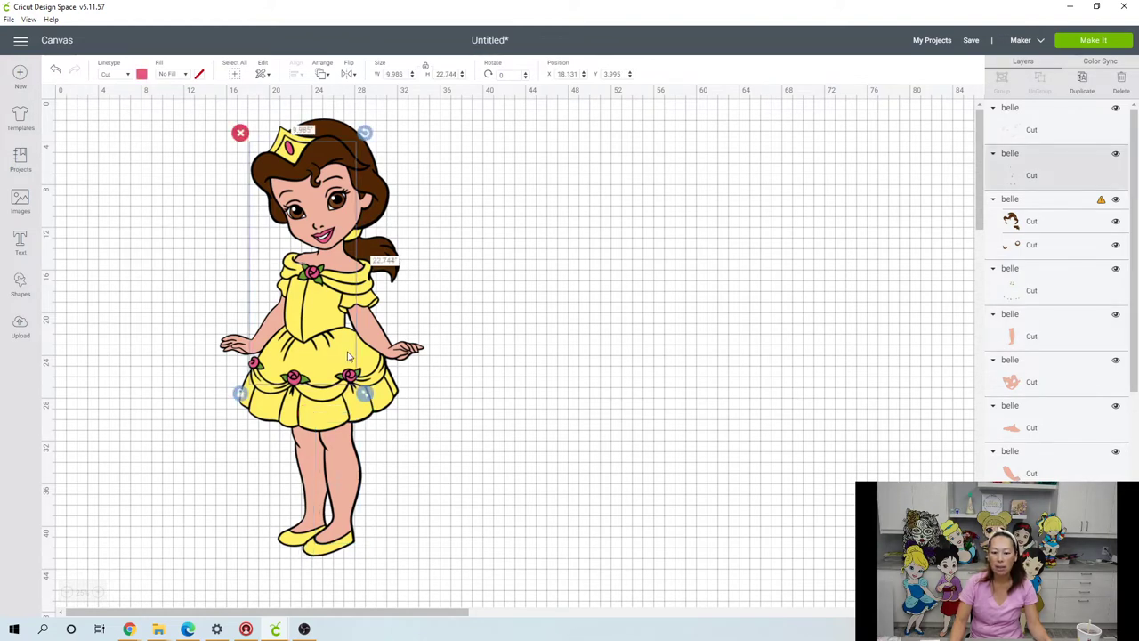
{"action": "left_click", "coordinate": [372, 362]}
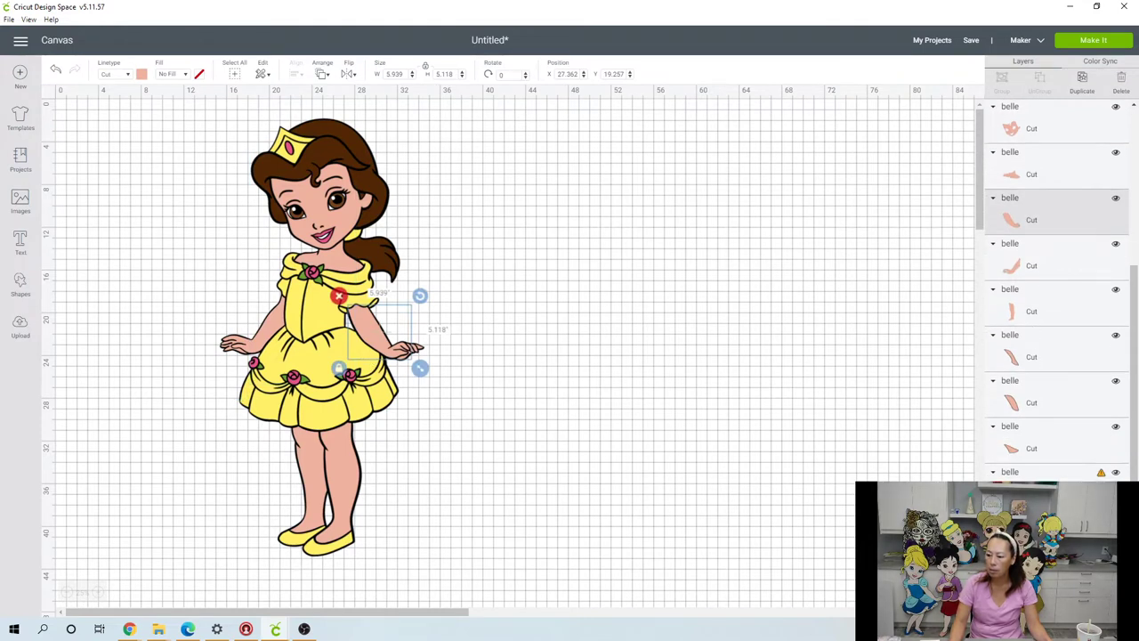
{"action": "left_click", "coordinate": [373, 362]}
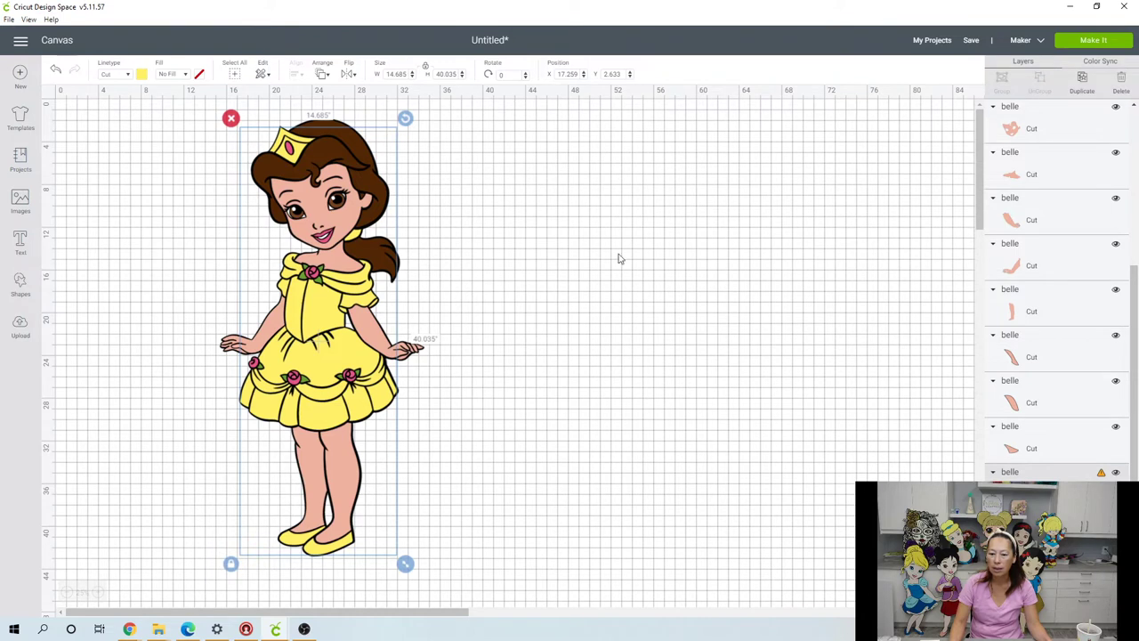
Step: Line the pasted pink pieces up on Belle, then move the yellow layer to her right
{"action": "left_click", "coordinate": [302, 153]}
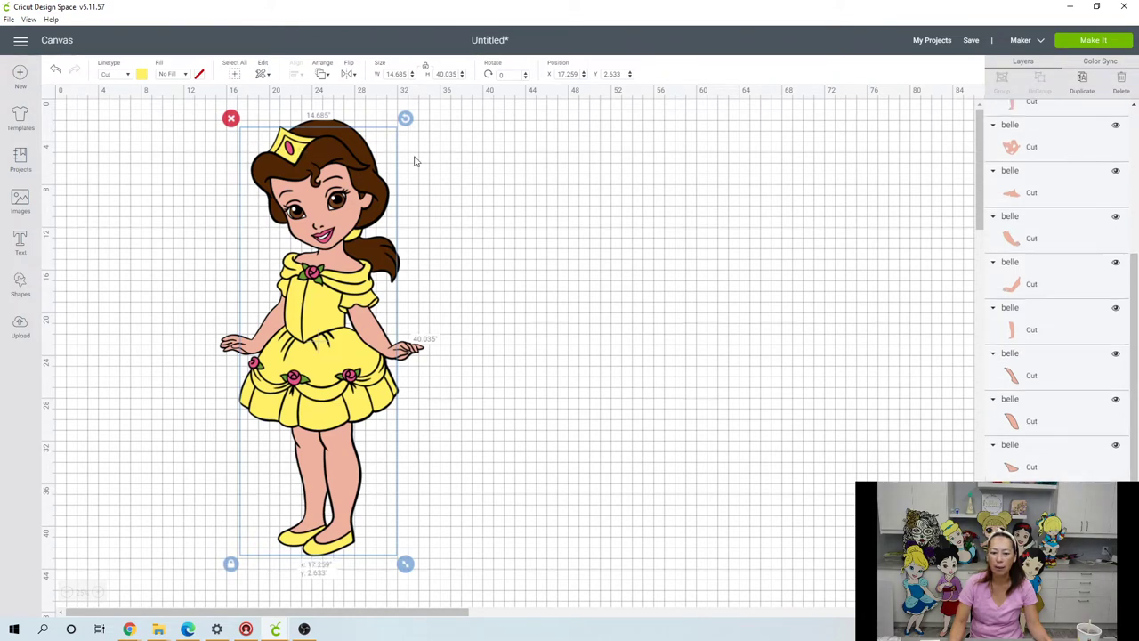
{"action": "key", "text": "ctrl+v"}
{"action": "left_click_drag", "start_coordinate": [530, 171], "coordinate": [300, 149]}
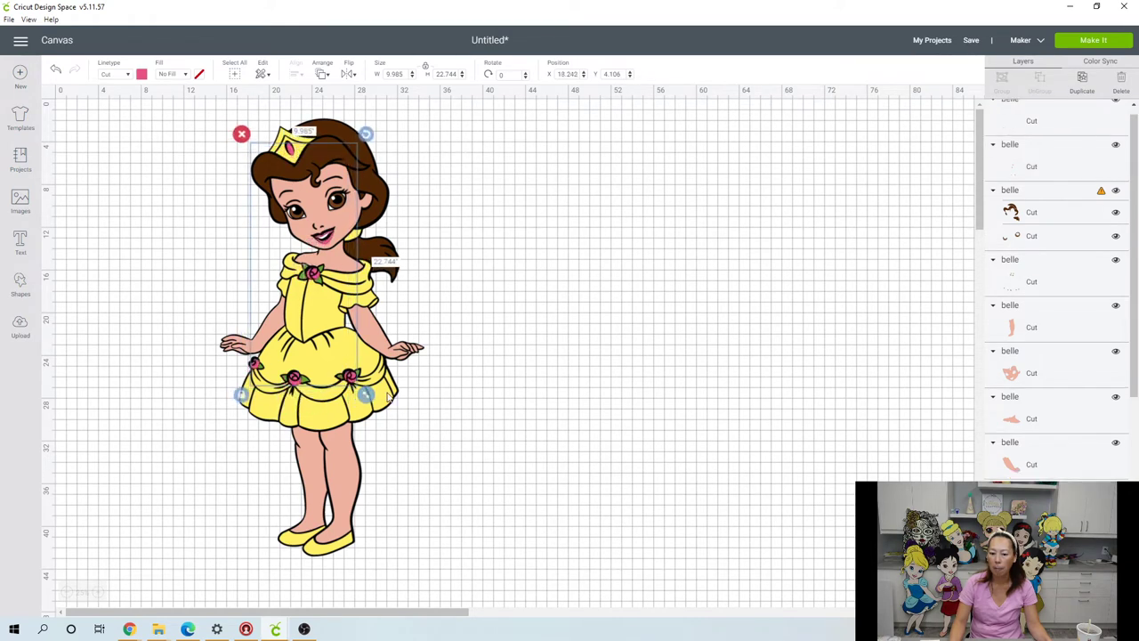
{"action": "key", "text": "ctrl+a"}
{"action": "left_click_drag", "start_coordinate": [389, 398], "coordinate": [670, 400]}
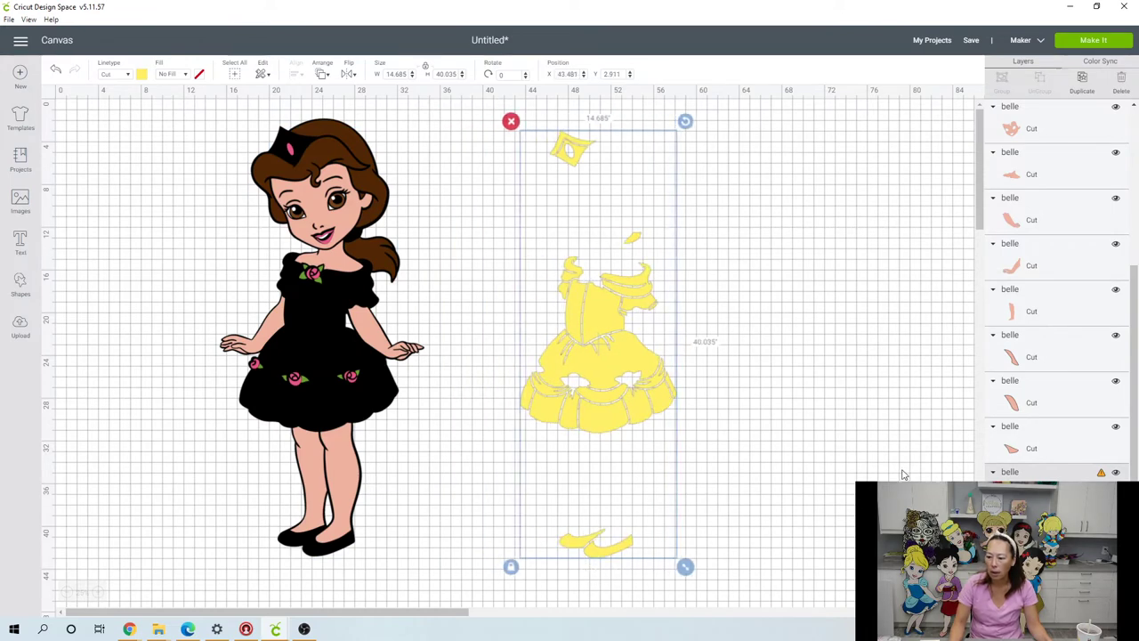
Step: Hide the yellow layer's contours, place its skirt piece over Belle, then show all contours again
{"action": "left_click", "coordinate": [1111, 614]}
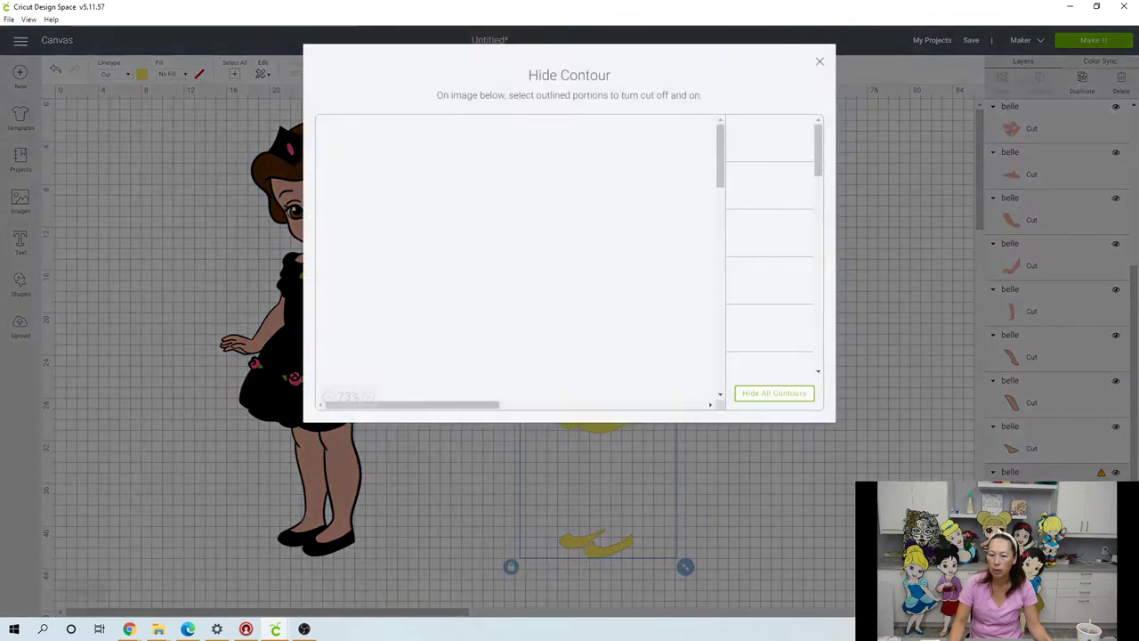
{"action": "left_click", "coordinate": [789, 396]}
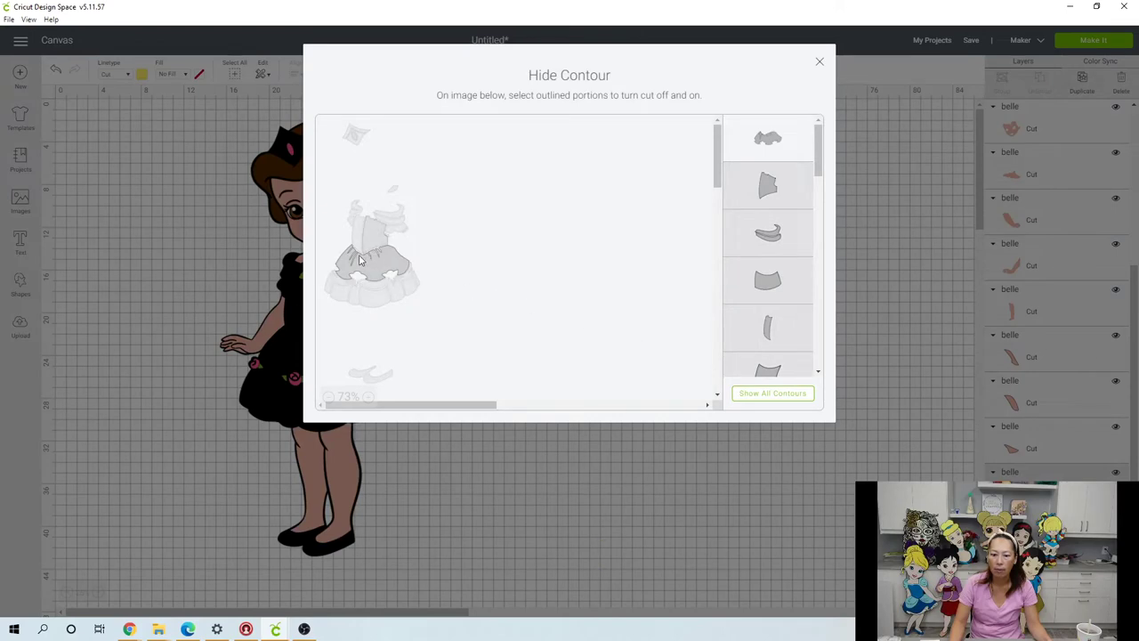
{"action": "left_click", "coordinate": [821, 64]}
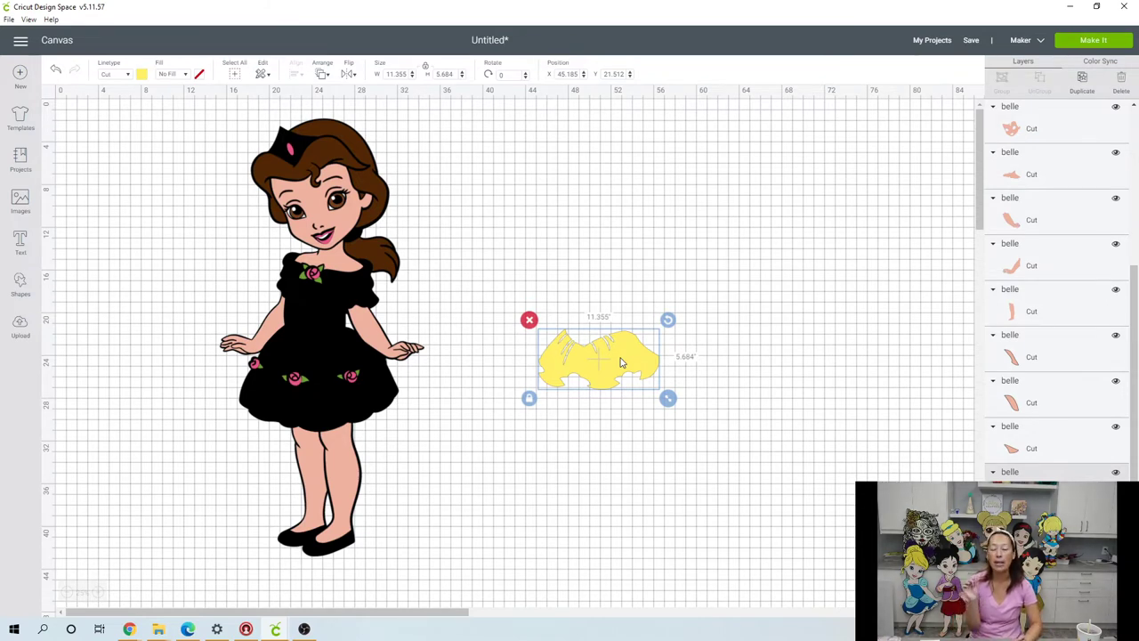
{"action": "left_click_drag", "start_coordinate": [622, 362], "coordinate": [319, 357]}
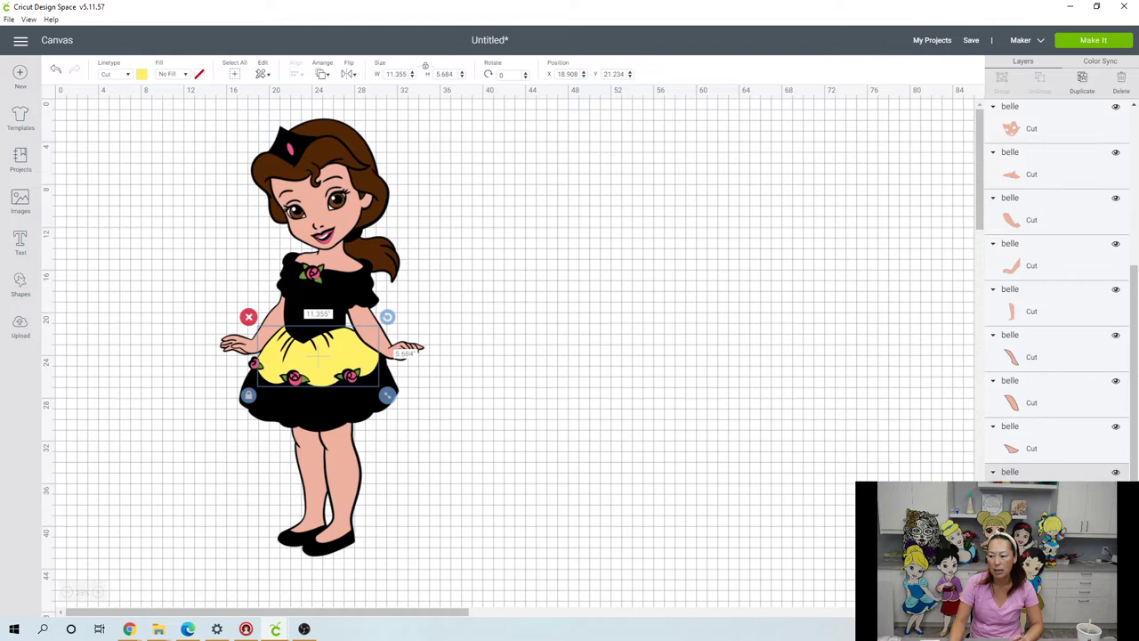
{"action": "left_click", "coordinate": [1117, 623]}
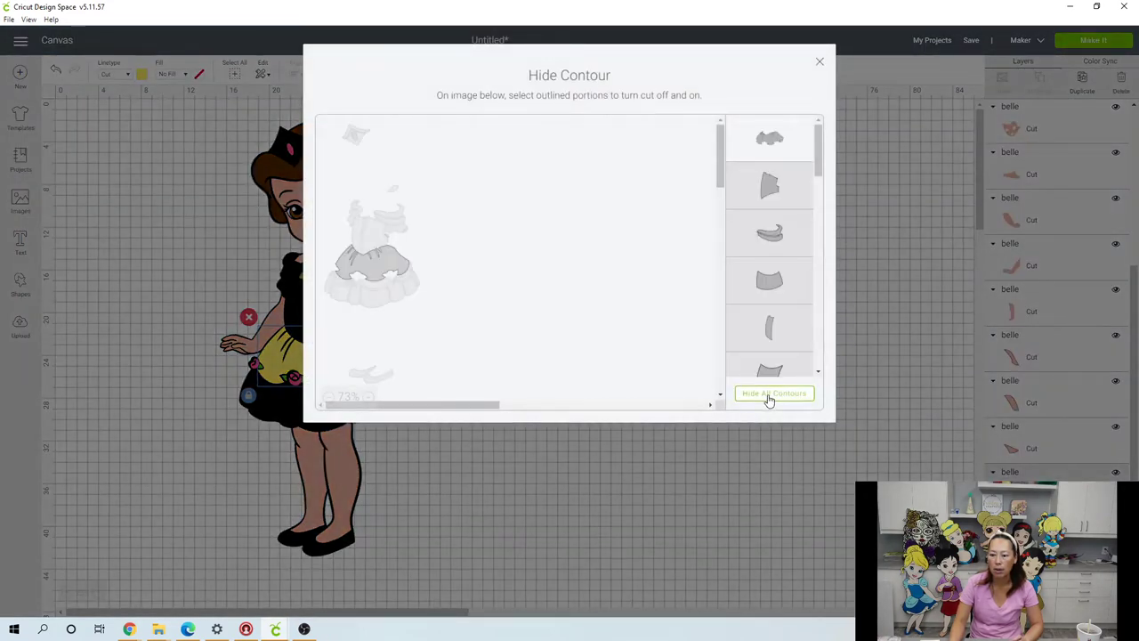
{"action": "left_click", "coordinate": [819, 62]}
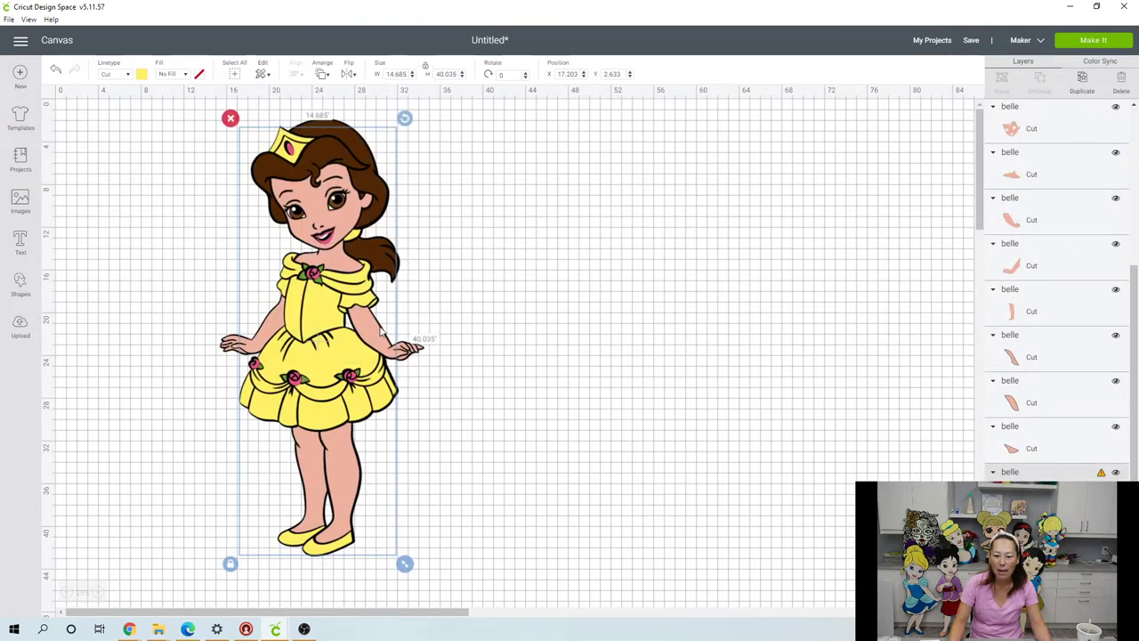
{"action": "left_click", "coordinate": [550, 325]}
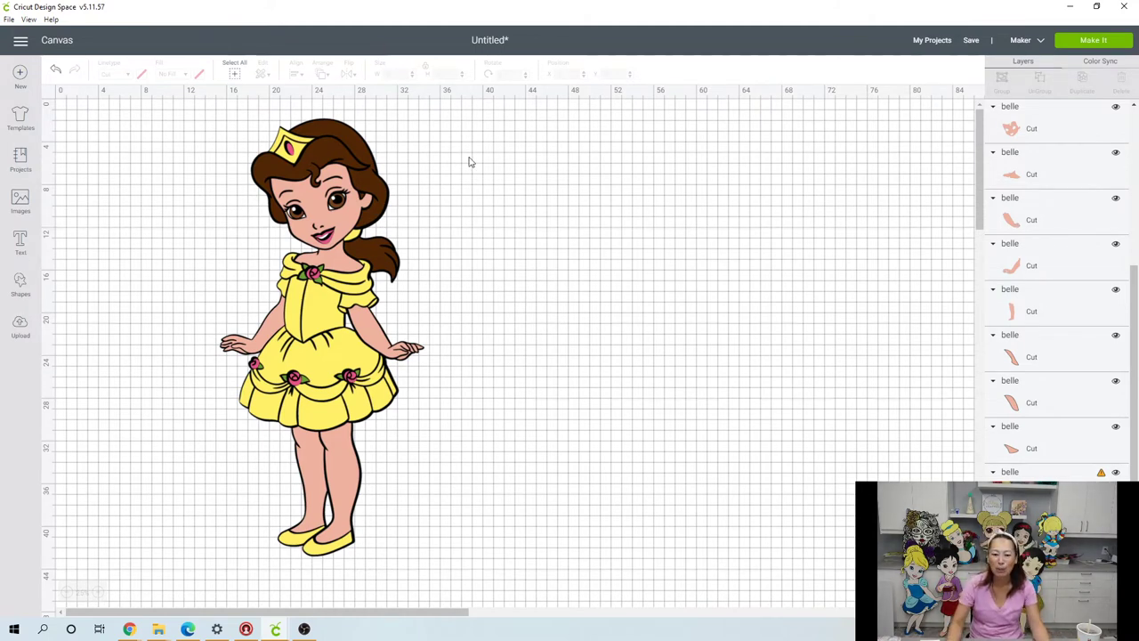
Step: Move the pink lips, cheeks and roses layer off Belle to the right
{"action": "left_click_drag", "start_coordinate": [308, 307], "coordinate": [686, 323]}
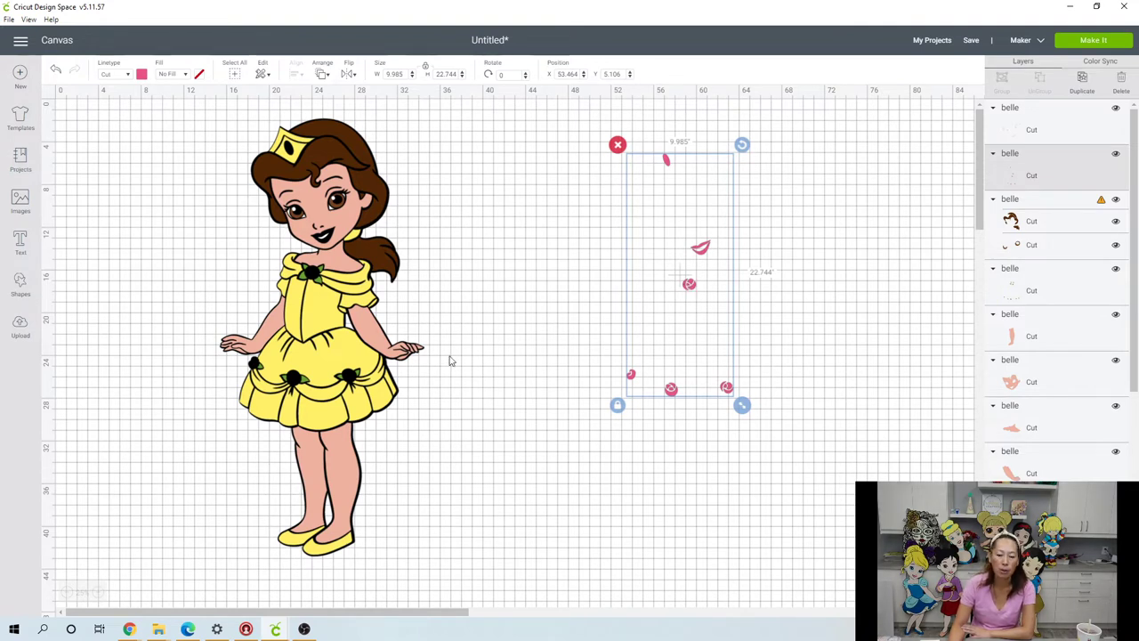
Step: Add a circle, shrink it to 0.556 inches and centre it on the middle rose
{"action": "left_click", "coordinate": [20, 283]}
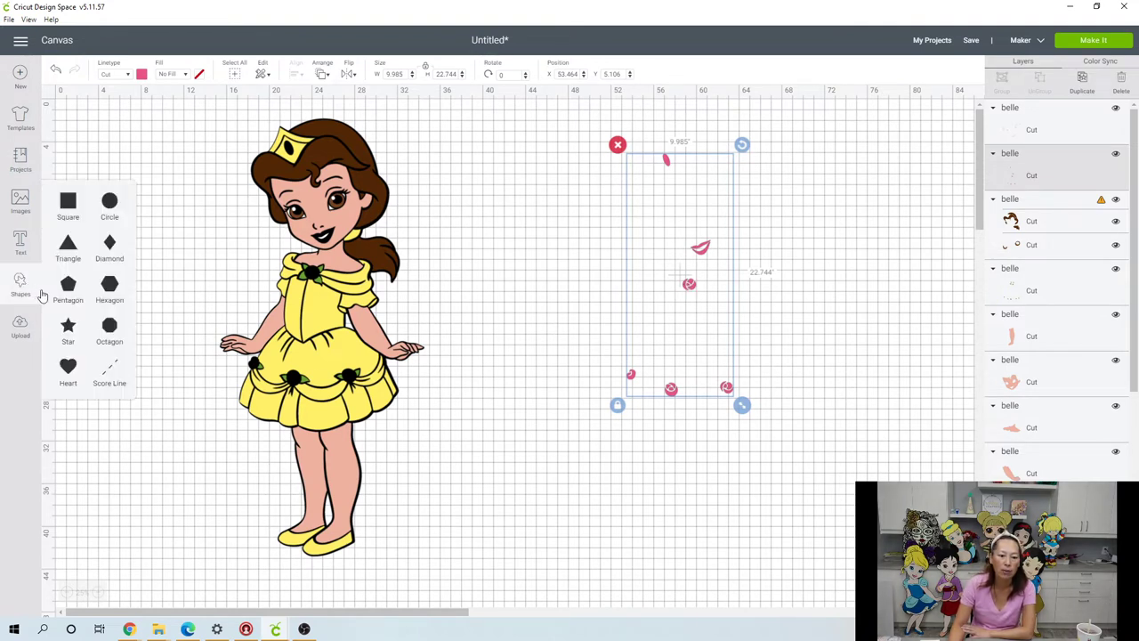
{"action": "left_click", "coordinate": [109, 205]}
{"action": "left_click_drag", "start_coordinate": [125, 176], "coordinate": [597, 341]}
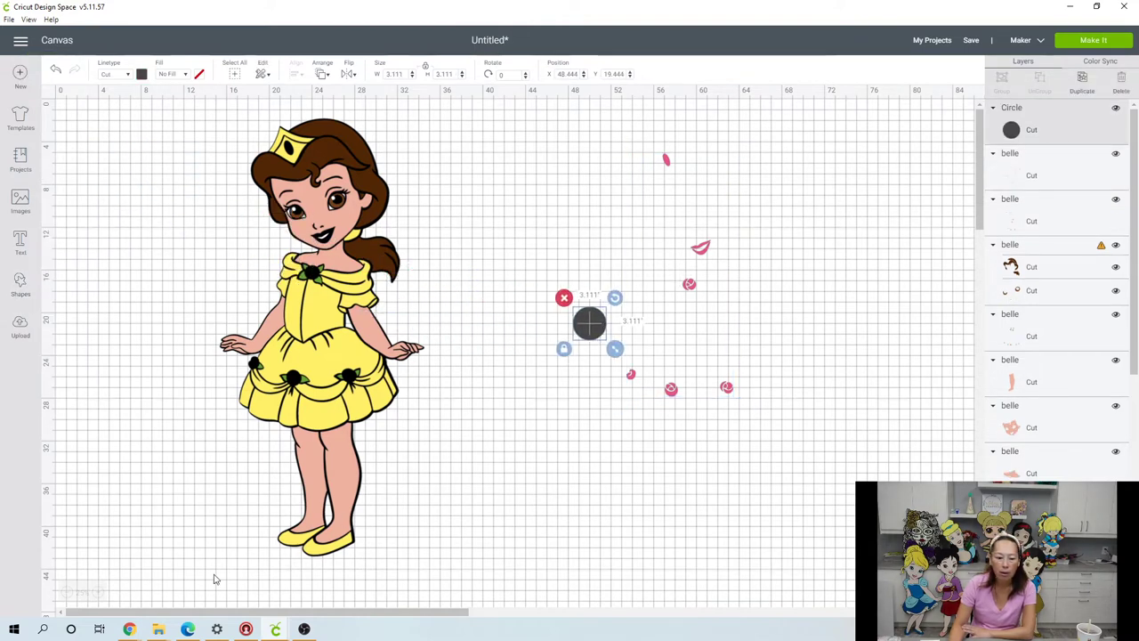
{"action": "left_click", "coordinate": [98, 592]}
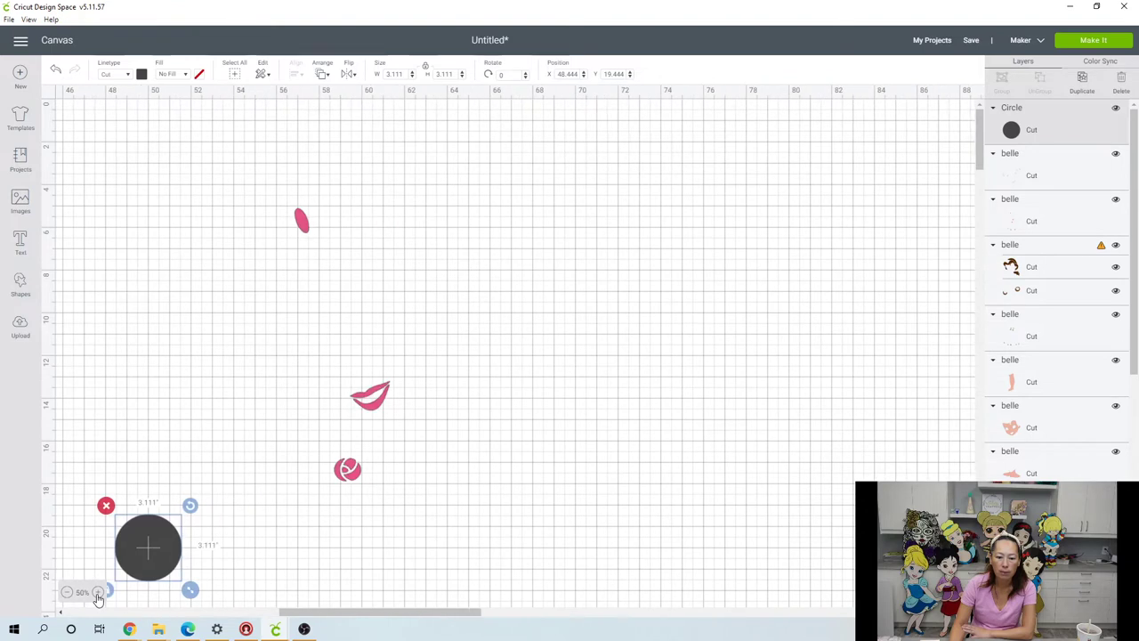
{"action": "left_click", "coordinate": [97, 592]}
{"action": "scroll", "coordinate": [143, 586], "scroll_direction": "down", "scroll_amount": 3}
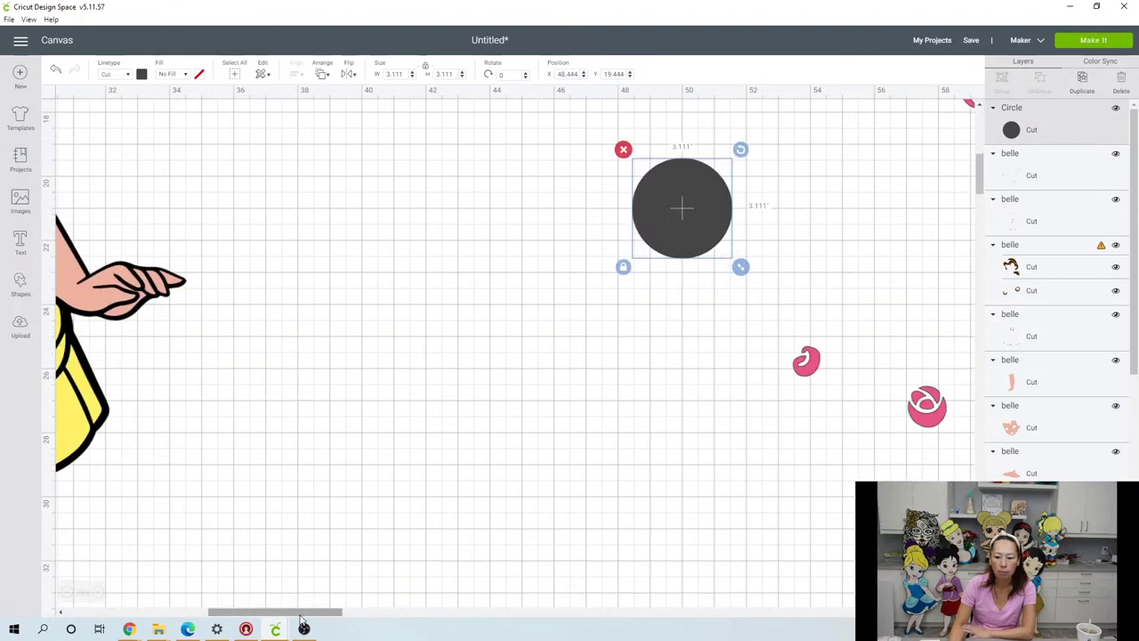
{"action": "left_click_drag", "start_coordinate": [302, 614], "coordinate": [367, 613]}
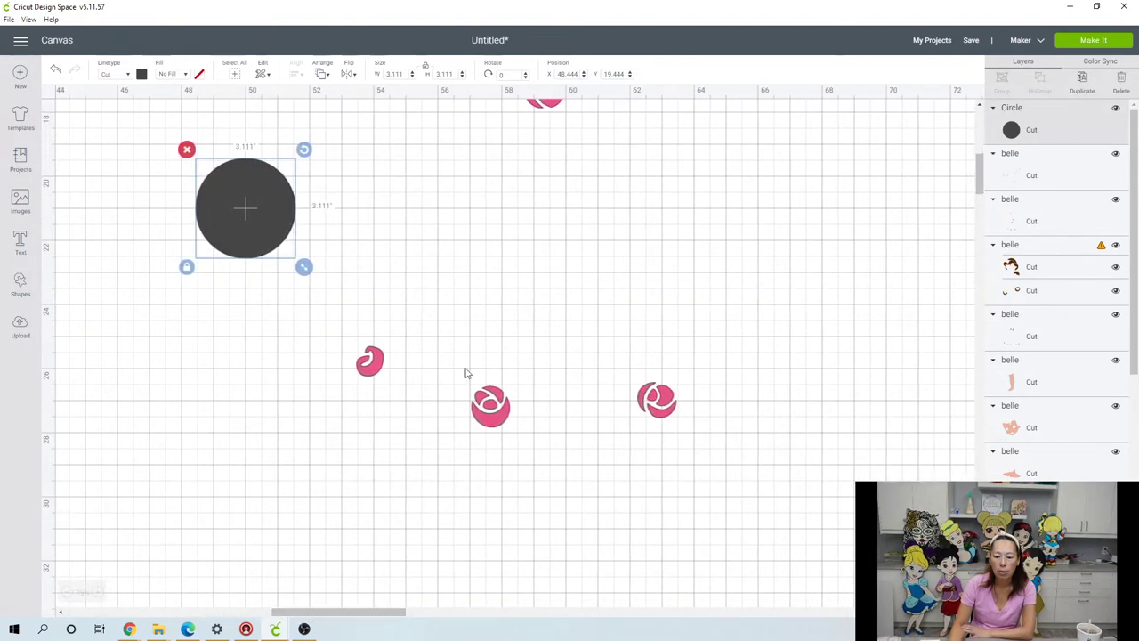
{"action": "left_click_drag", "start_coordinate": [262, 219], "coordinate": [402, 539]}
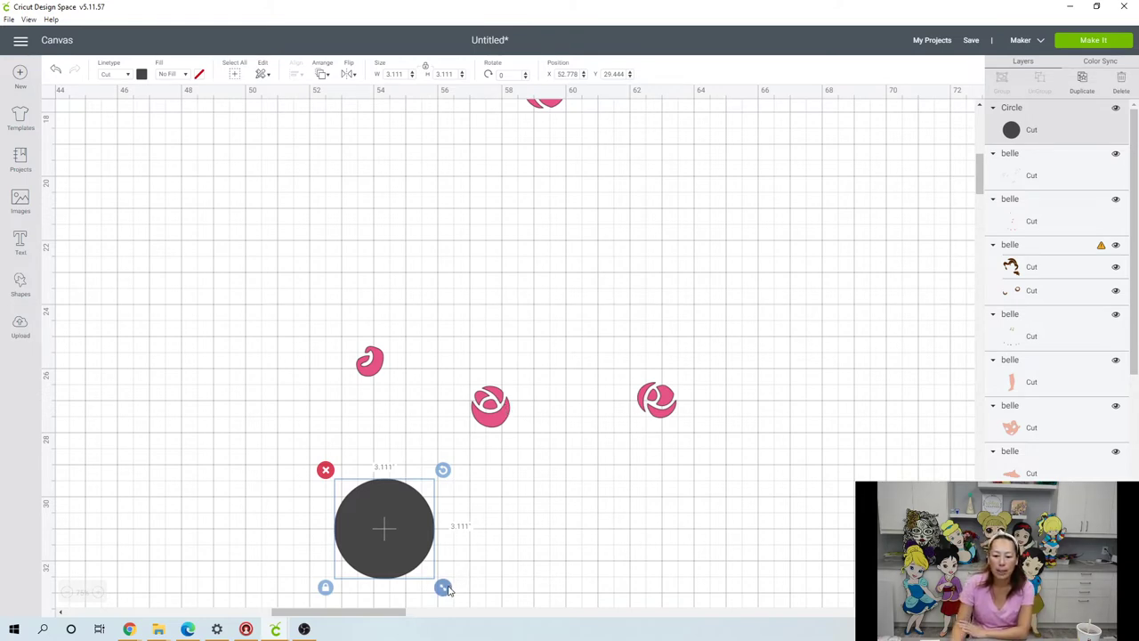
{"action": "left_click_drag", "start_coordinate": [443, 588], "coordinate": [491, 407]}
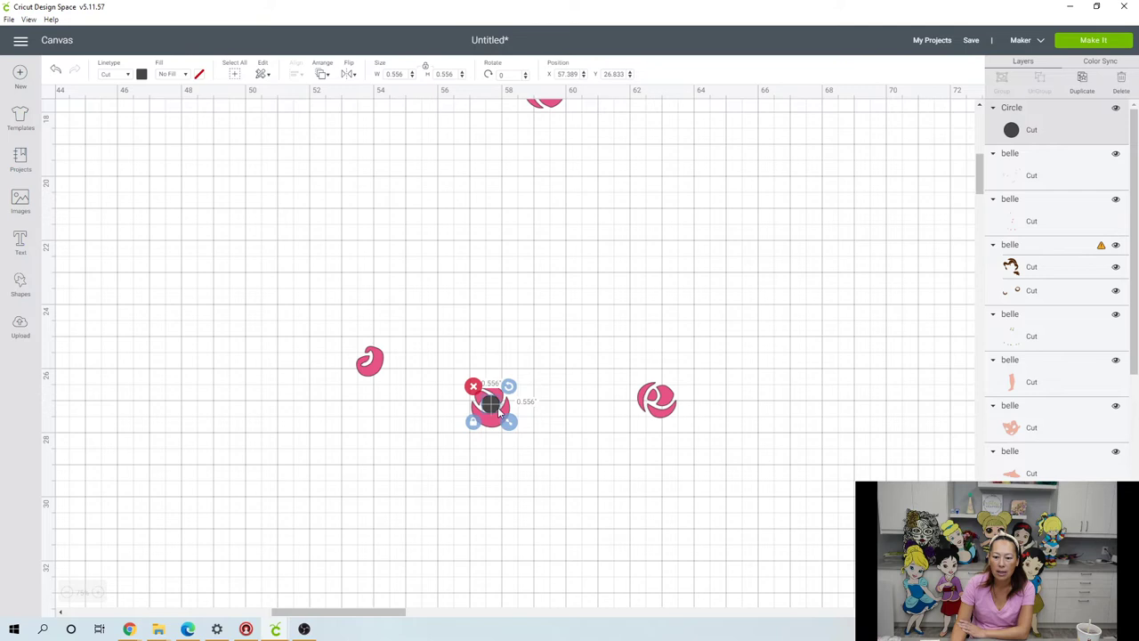
{"action": "left_click", "coordinate": [562, 436]}
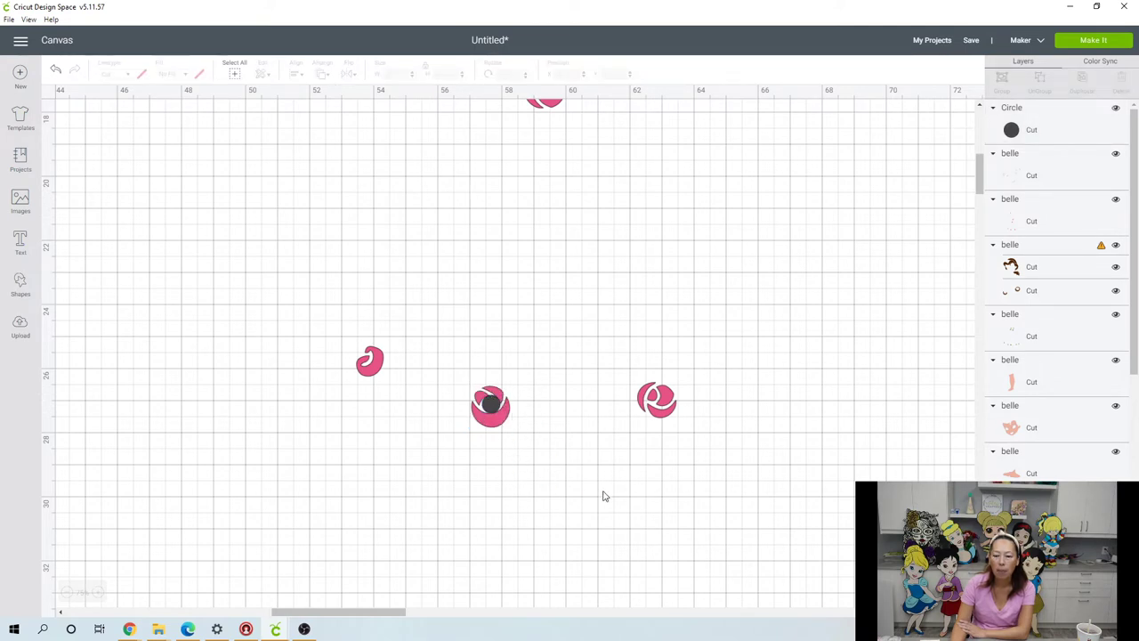
Step: Weld the circle together with the pink rose pieces into one Weld Result
{"action": "left_click_drag", "start_coordinate": [631, 496], "coordinate": [429, 363]}
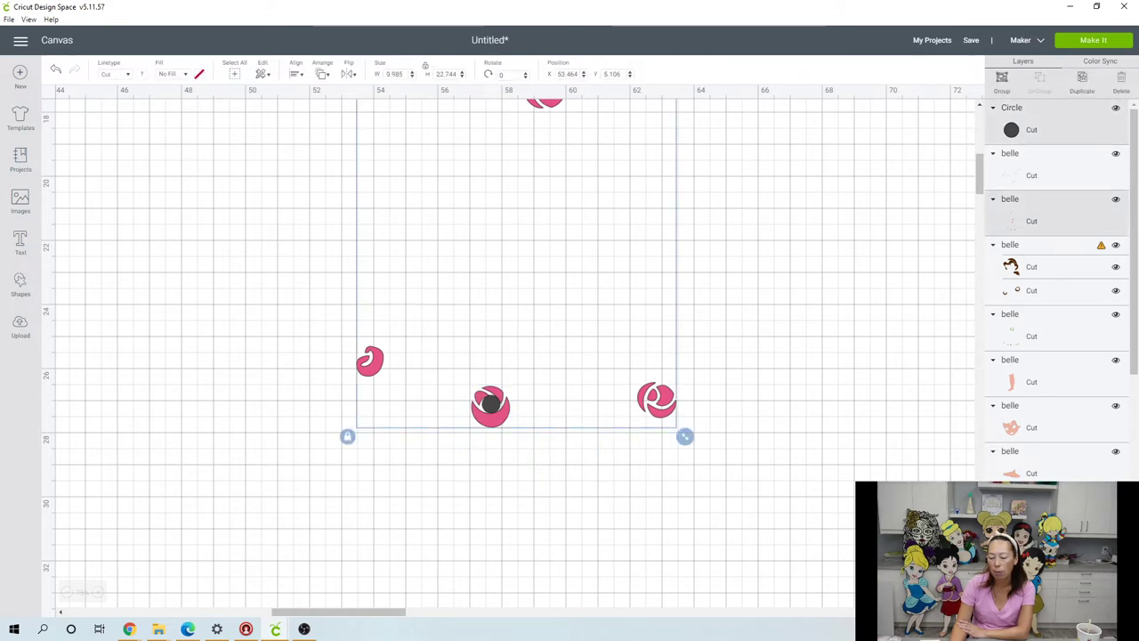
{"action": "left_click", "coordinate": [1028, 605]}
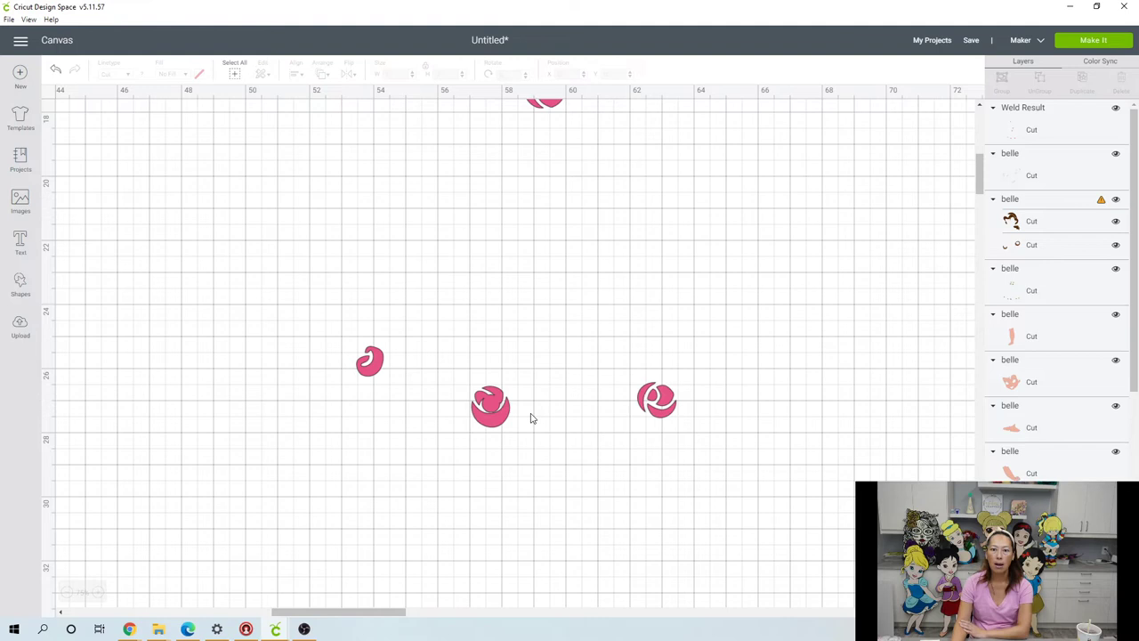
{"action": "left_click", "coordinate": [66, 594]}
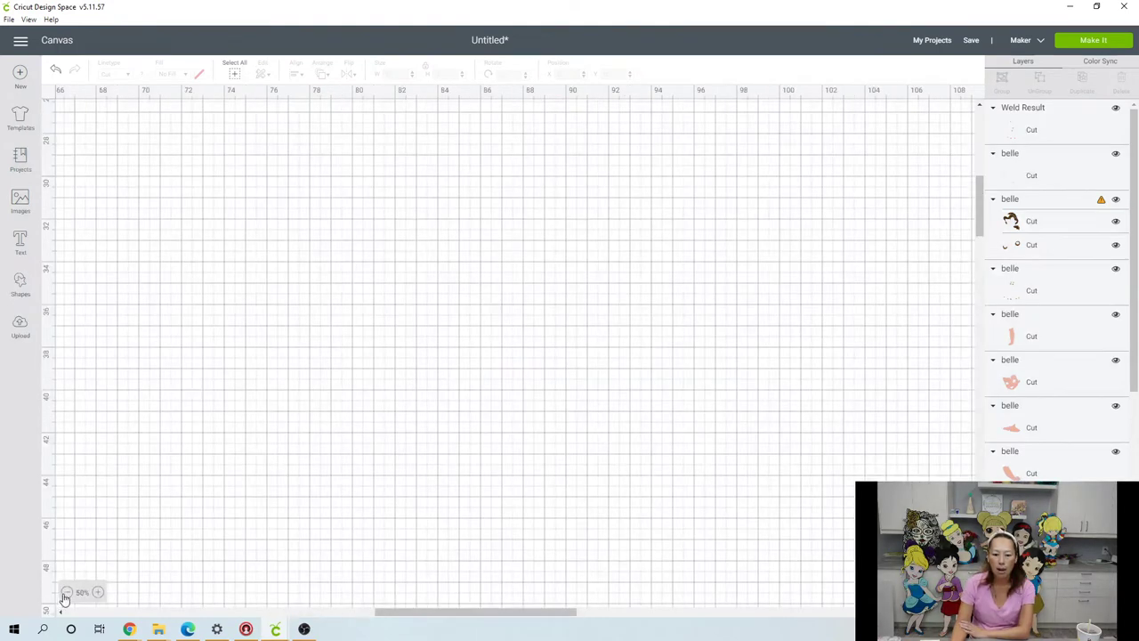
{"action": "left_click_drag", "start_coordinate": [455, 613], "coordinate": [252, 613]}
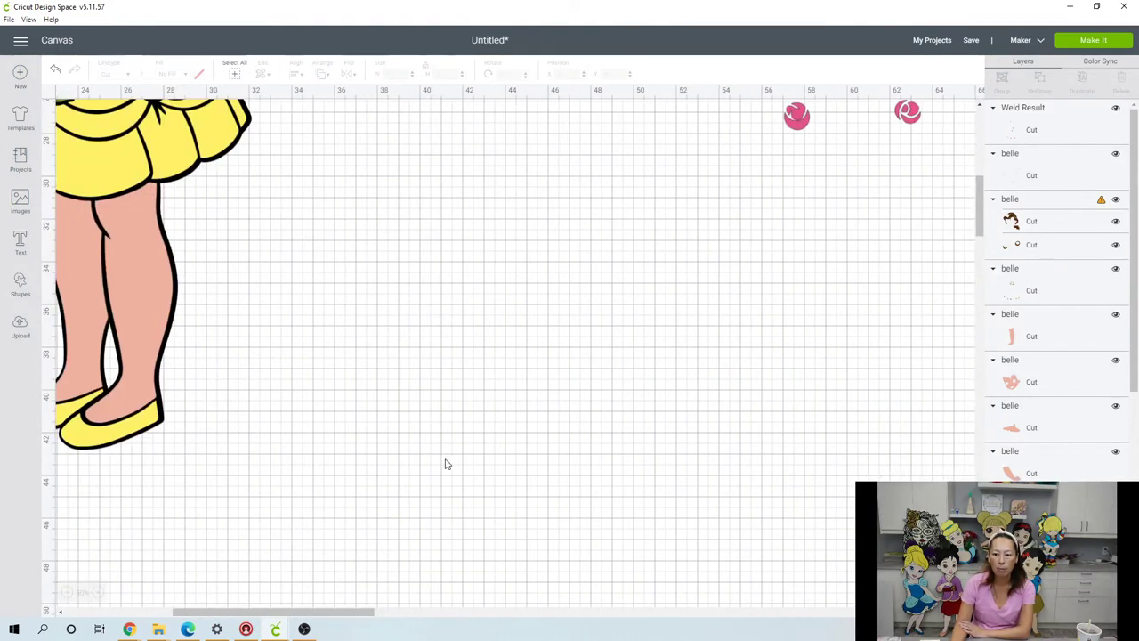
{"action": "scroll", "coordinate": [447, 464], "scroll_direction": "up", "scroll_amount": 5}
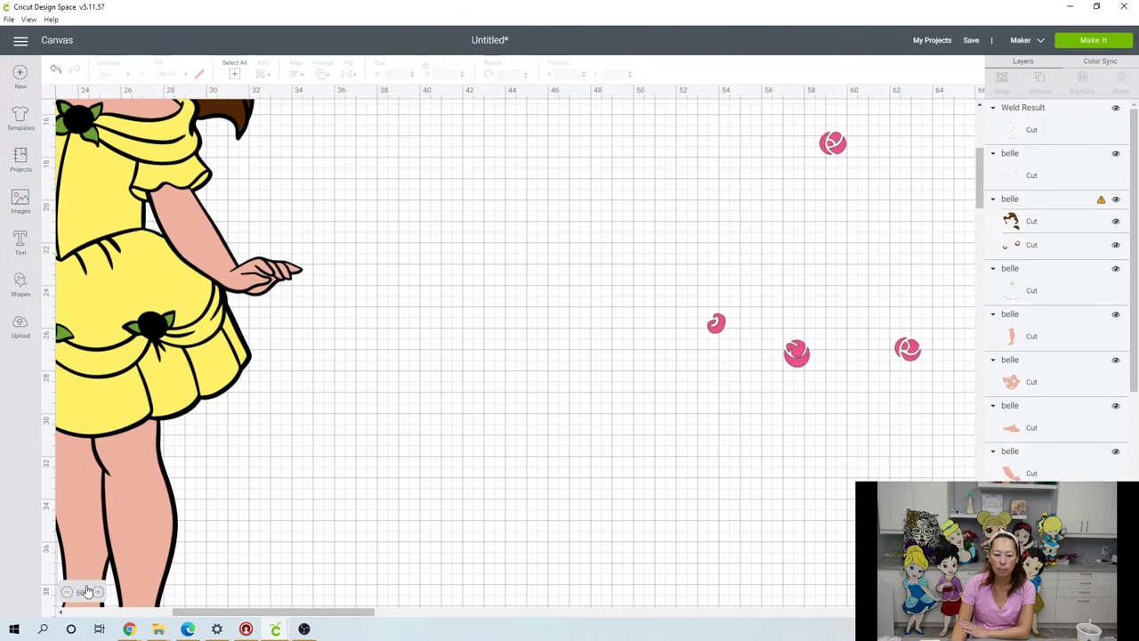
Step: Place the welded pink pieces back on Belle, aligned with her dress roses
{"action": "left_click", "coordinate": [67, 592]}
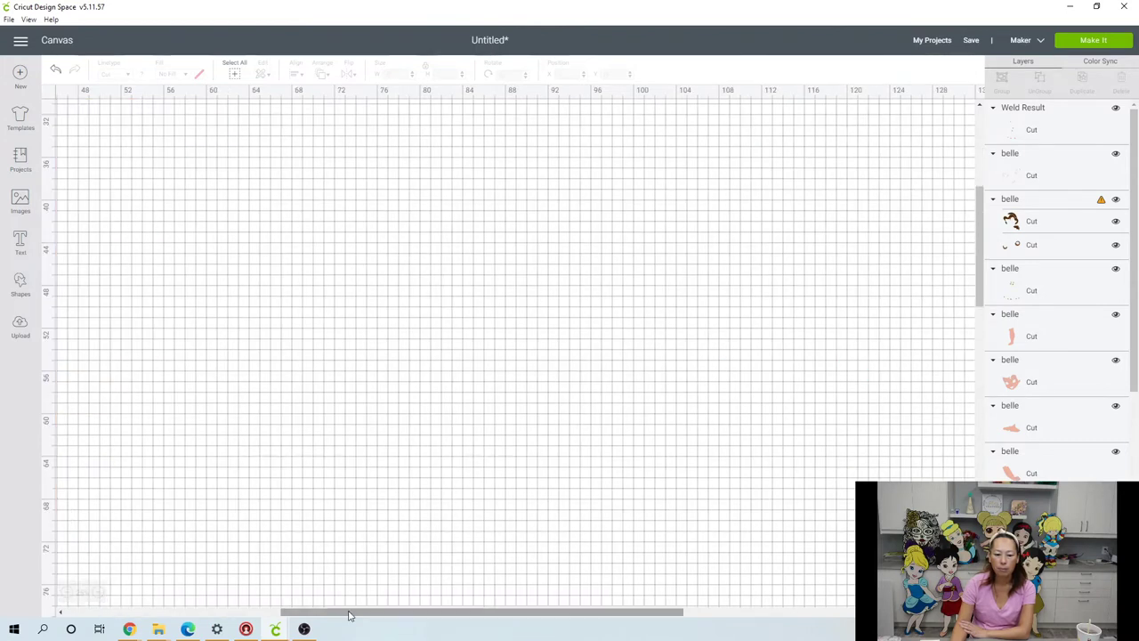
{"action": "left_click_drag", "start_coordinate": [349, 616], "coordinate": [133, 614]}
{"action": "scroll", "coordinate": [356, 407], "scroll_direction": "up", "scroll_amount": 7}
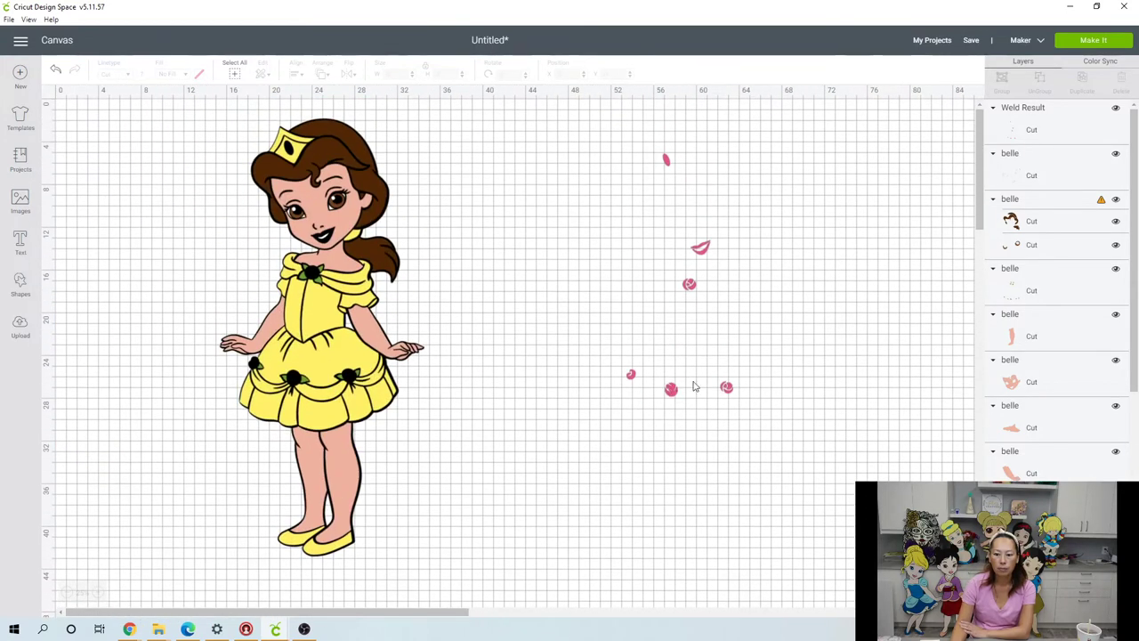
{"action": "left_click_drag", "start_coordinate": [671, 389], "coordinate": [296, 382]}
{"action": "left_click", "coordinate": [597, 401]}
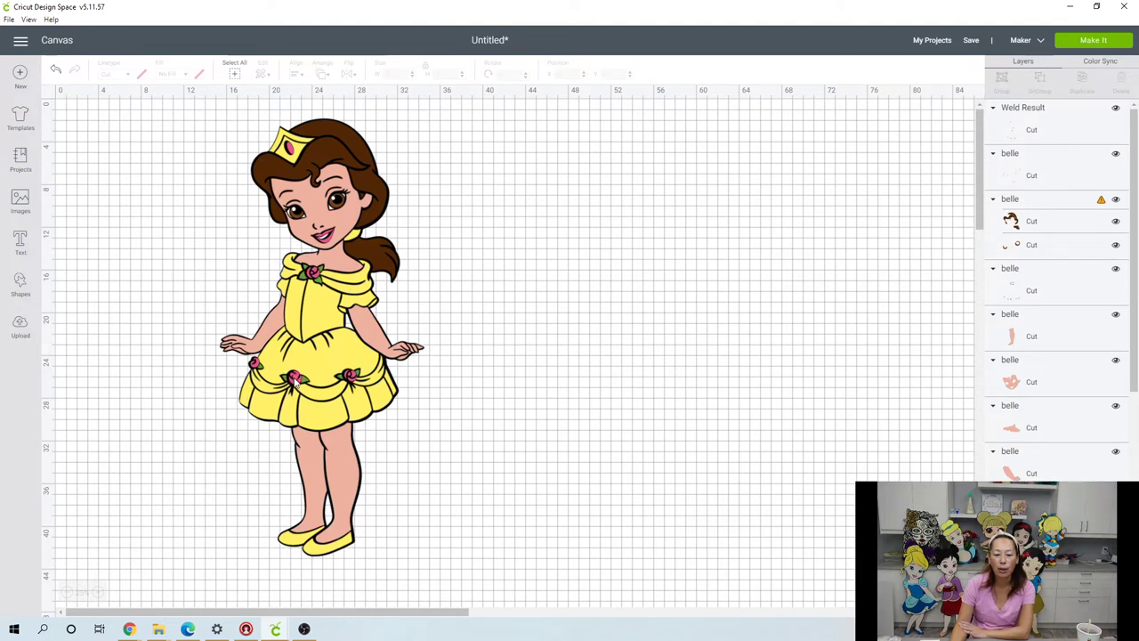
{"action": "left_click", "coordinate": [295, 380]}
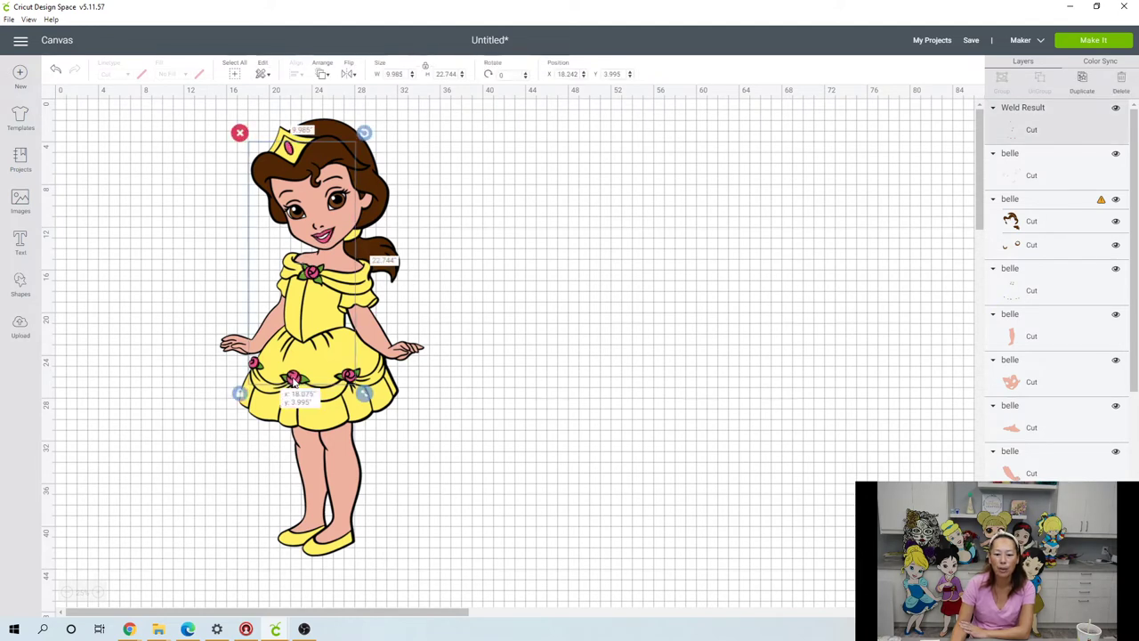
{"action": "left_click", "coordinate": [507, 463]}
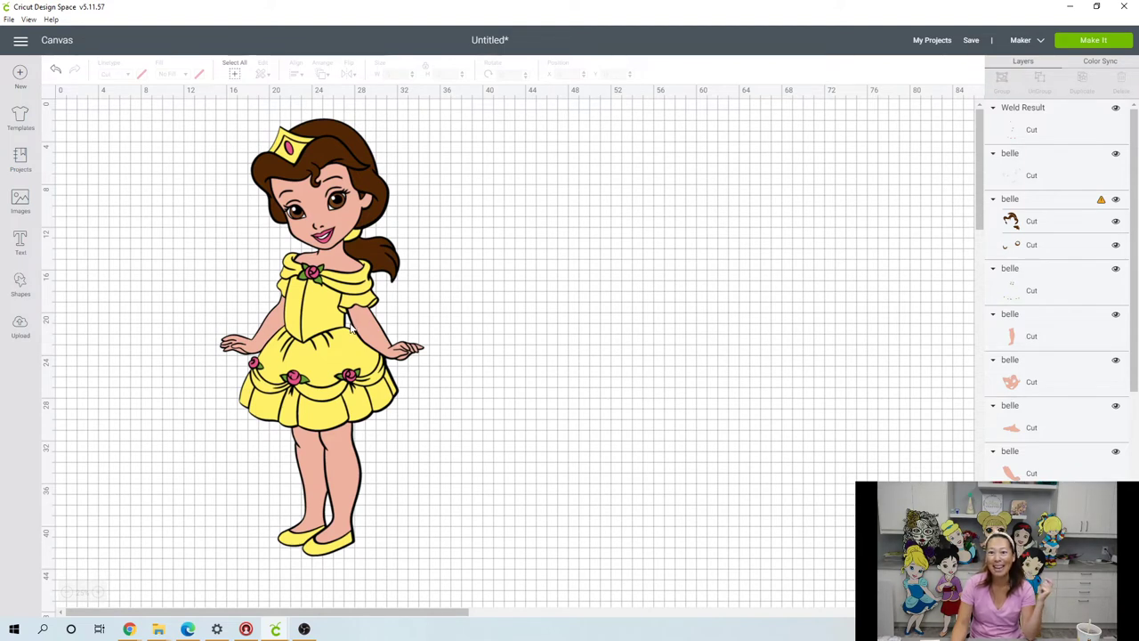
Step: Add a circle, duplicate it twice, and place one copy beside a rose
{"action": "left_click", "coordinate": [306, 379]}
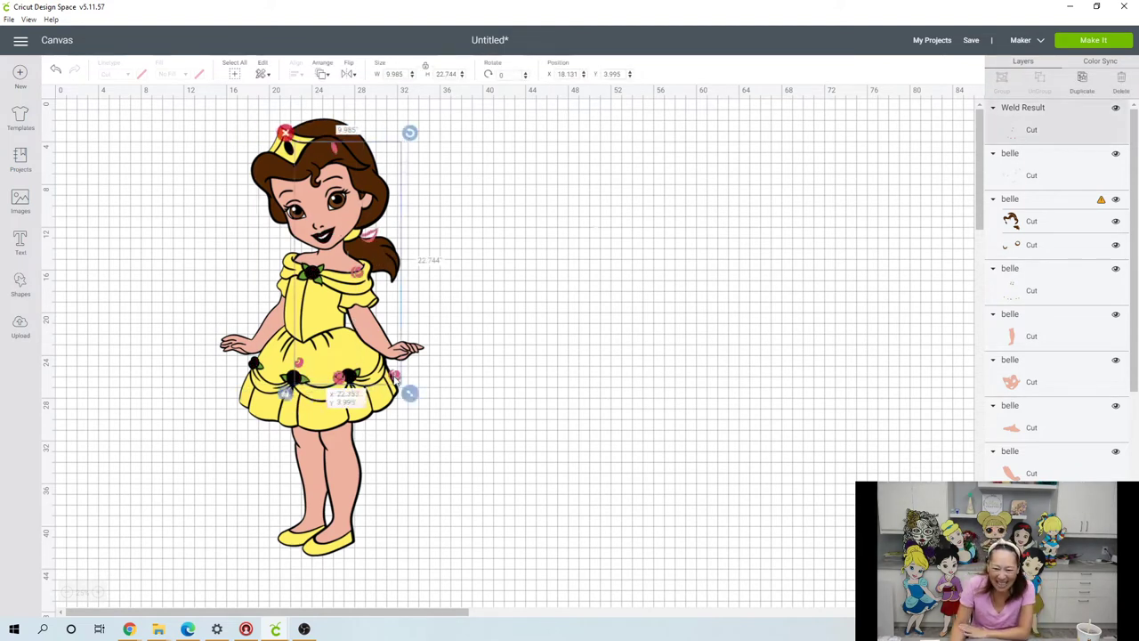
{"action": "left_click_drag", "start_coordinate": [352, 382], "coordinate": [539, 403]}
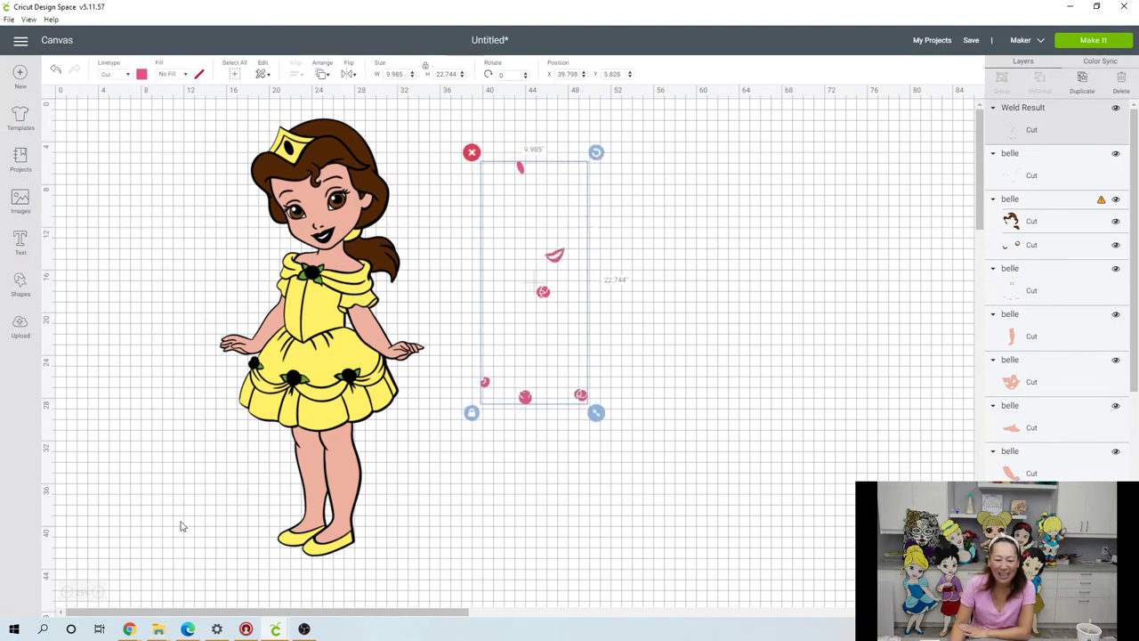
{"action": "left_click", "coordinate": [100, 594]}
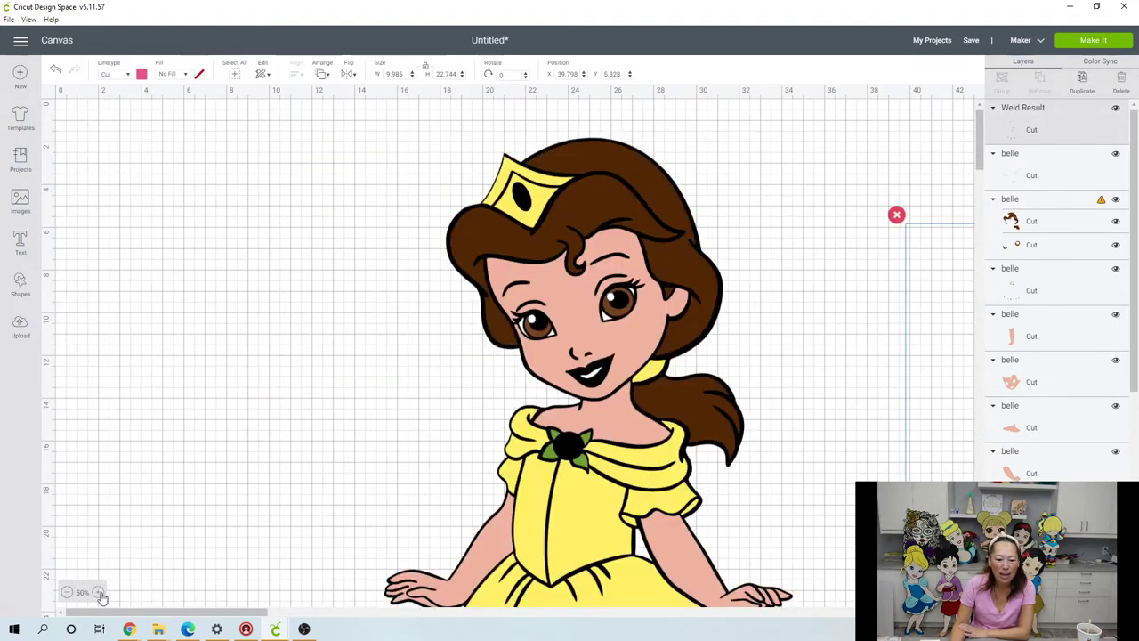
{"action": "scroll", "coordinate": [186, 485], "scroll_direction": "down", "scroll_amount": 3}
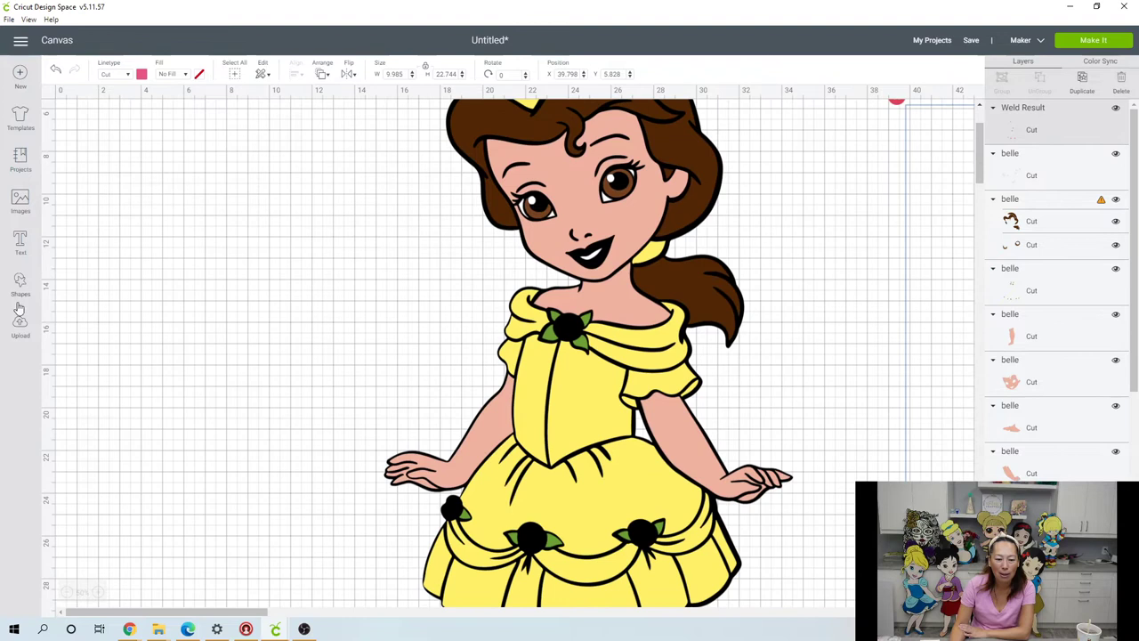
{"action": "left_click", "coordinate": [20, 283]}
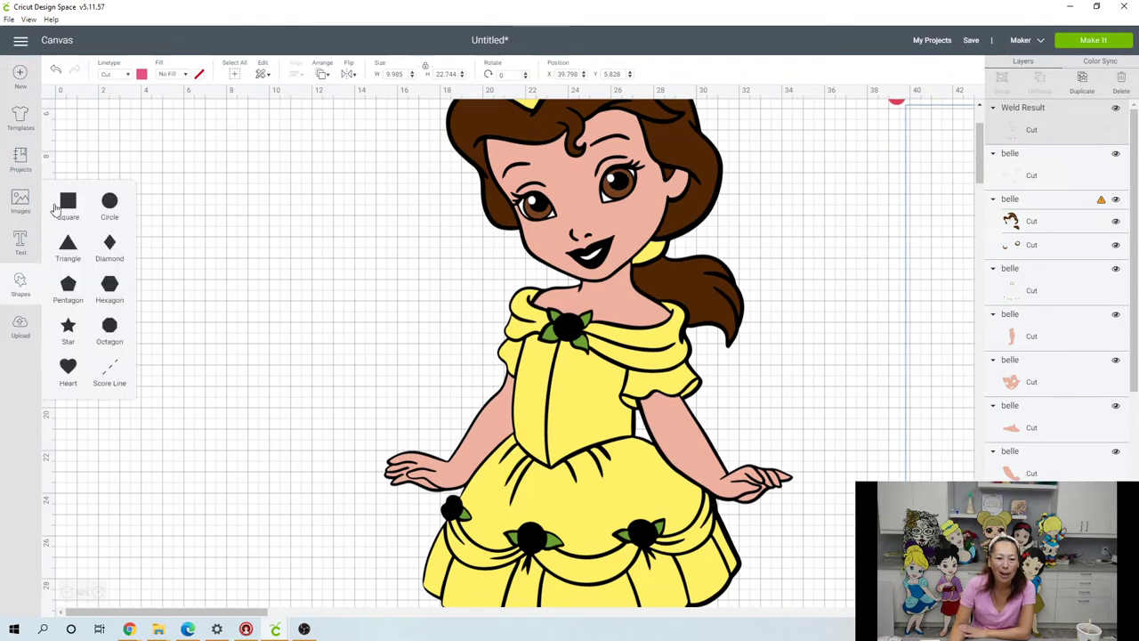
{"action": "left_click", "coordinate": [109, 207]}
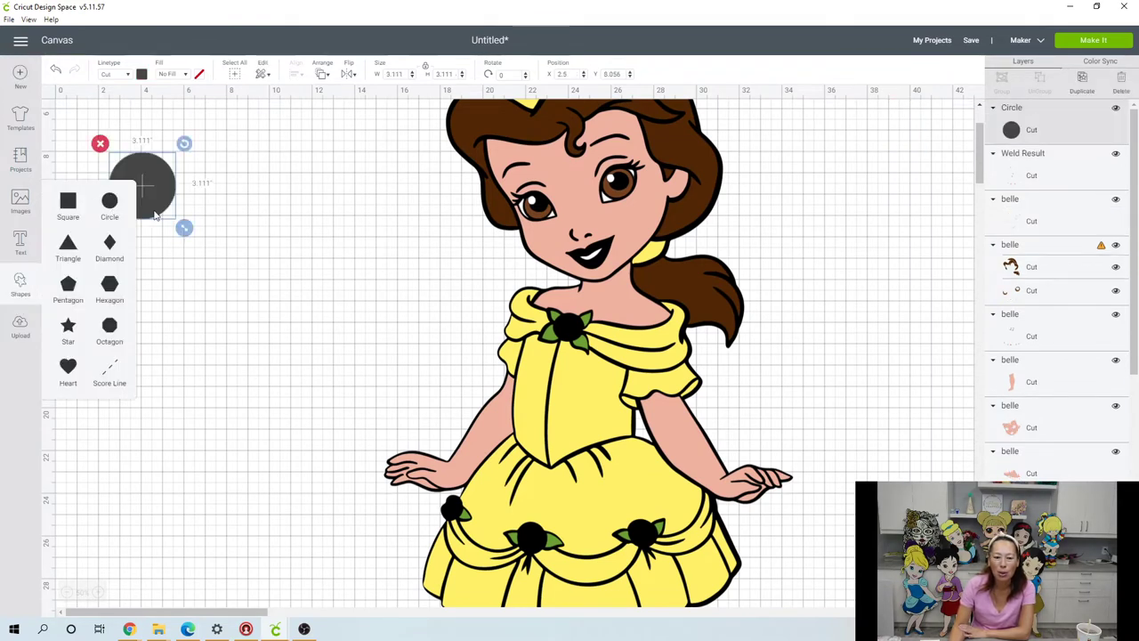
{"action": "left_click_drag", "start_coordinate": [147, 188], "coordinate": [860, 415]}
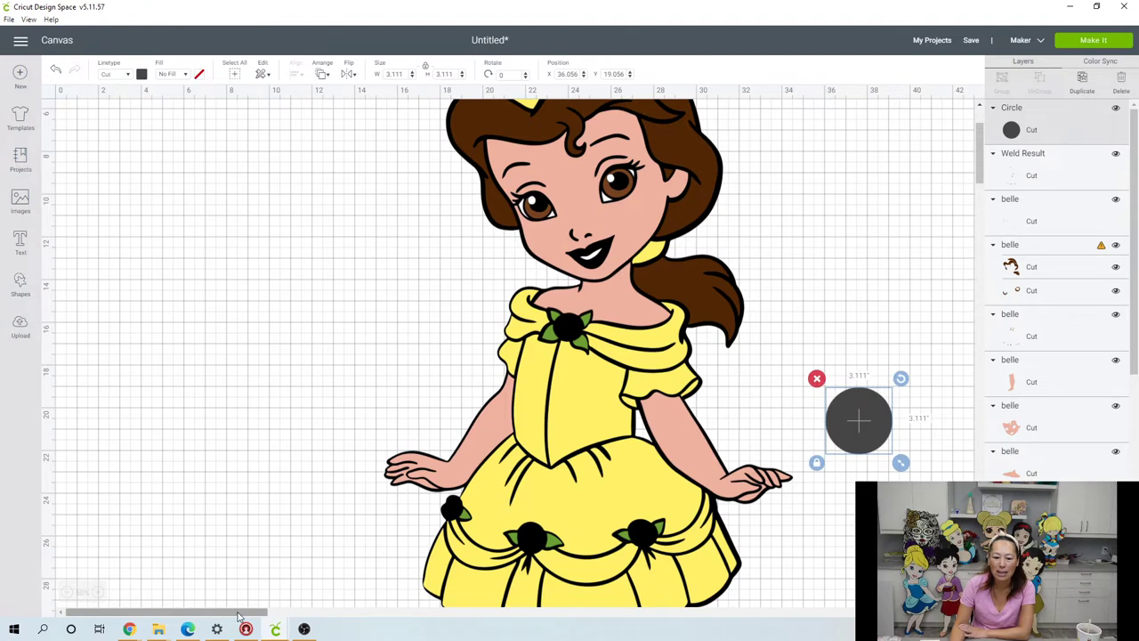
{"action": "left_click", "coordinate": [295, 613]}
{"action": "left_click_drag", "start_coordinate": [295, 611], "coordinate": [387, 610]}
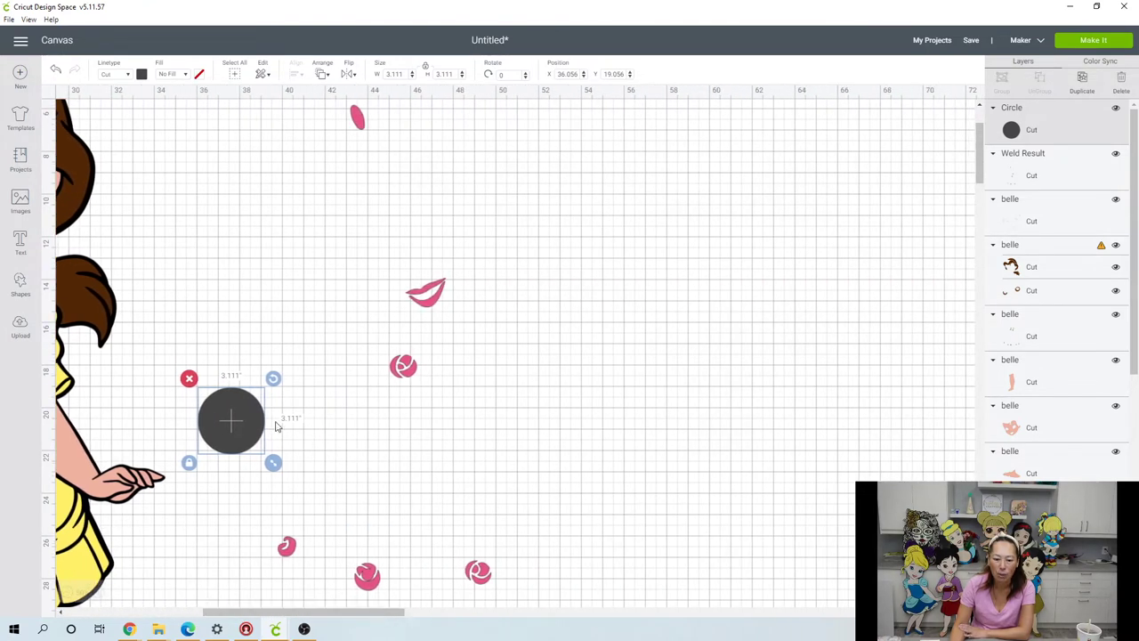
{"action": "left_click_drag", "start_coordinate": [276, 427], "coordinate": [609, 446]}
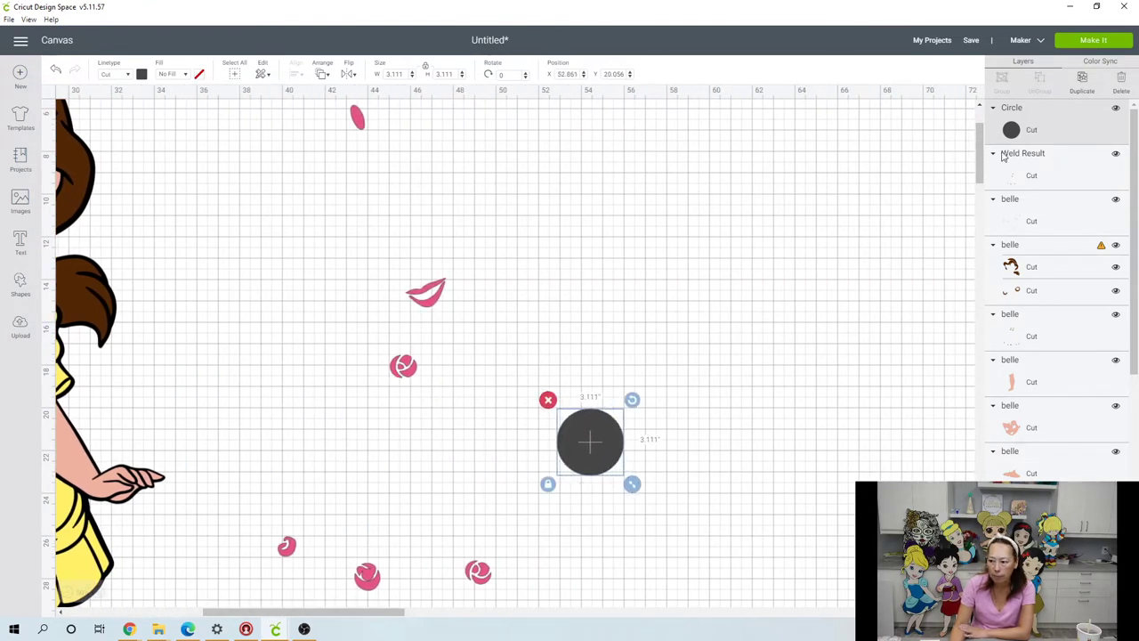
{"action": "left_click", "coordinate": [1082, 82]}
{"action": "left_click", "coordinate": [1081, 82]}
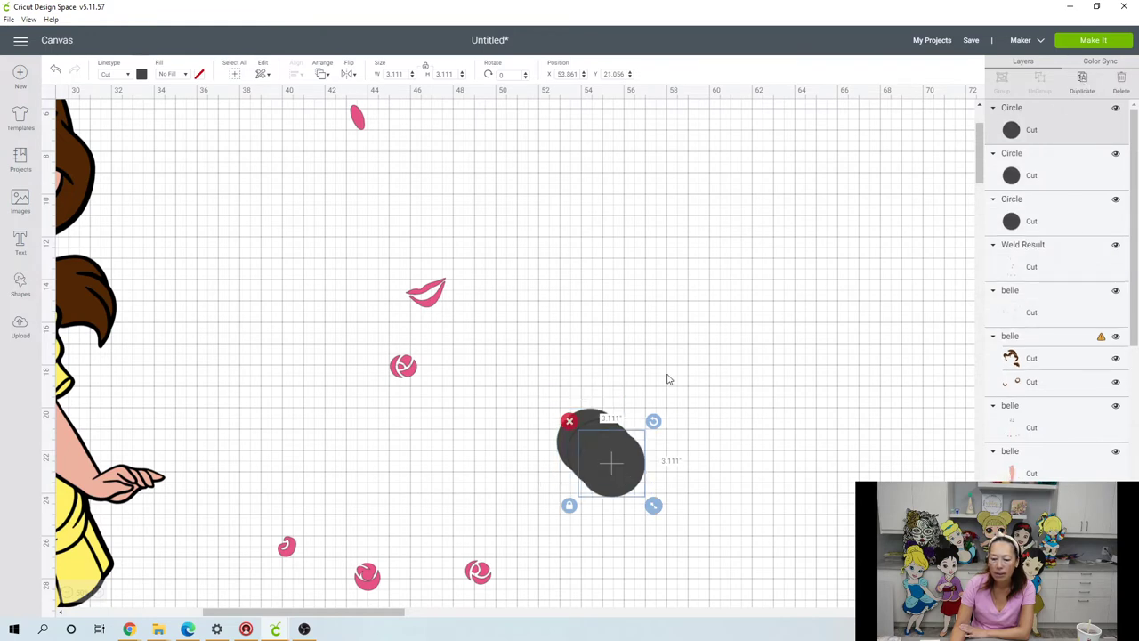
{"action": "left_click_drag", "start_coordinate": [617, 472], "coordinate": [403, 369]}
Step: Shrink the last circle to 0.361 inches on the flower, then weld all flowers, lips and circles
{"action": "left_click", "coordinate": [402, 367]}
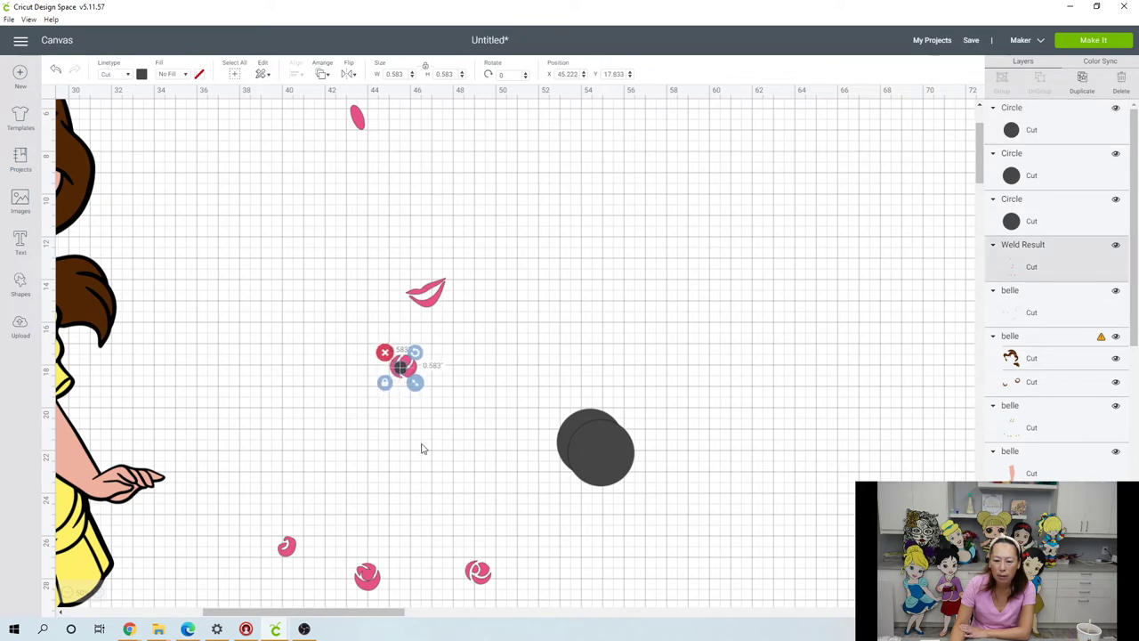
{"action": "left_click", "coordinate": [739, 502]}
{"action": "scroll", "coordinate": [646, 473], "scroll_direction": "down", "scroll_amount": 3}
{"action": "left_click_drag", "start_coordinate": [600, 332], "coordinate": [560, 443]}
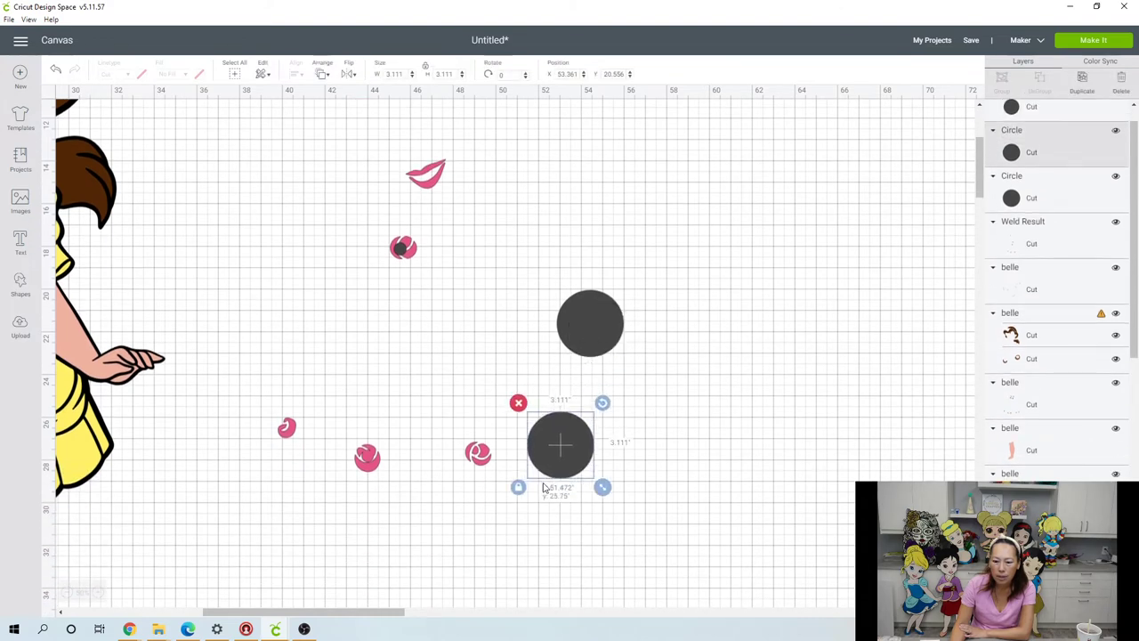
{"action": "left_click_drag", "start_coordinate": [544, 488], "coordinate": [477, 453]}
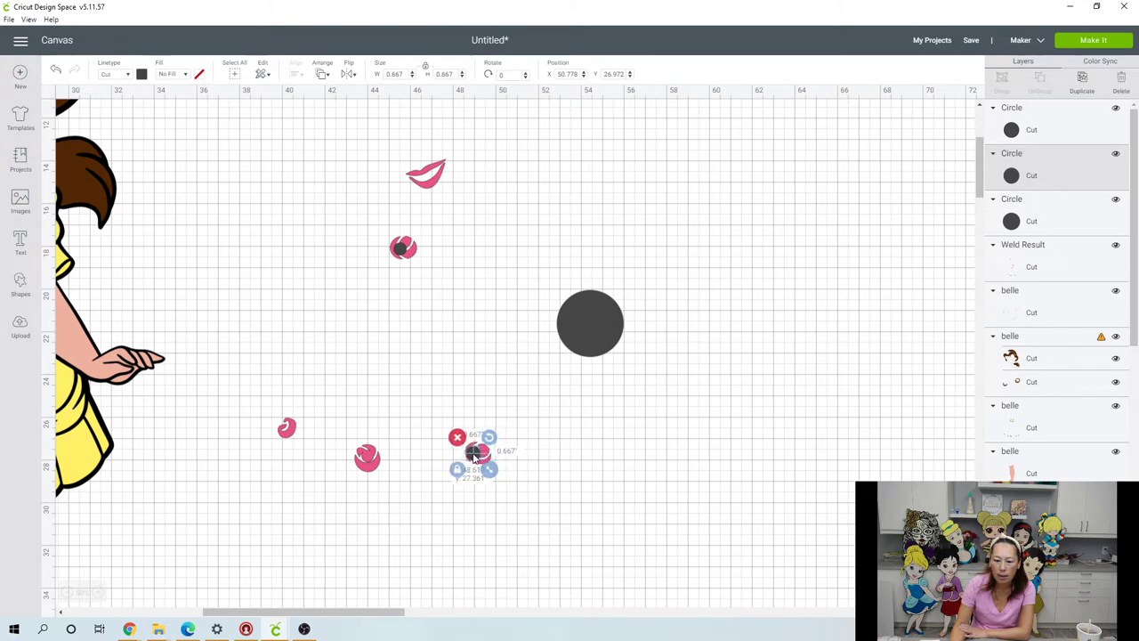
{"action": "left_click", "coordinate": [575, 468]}
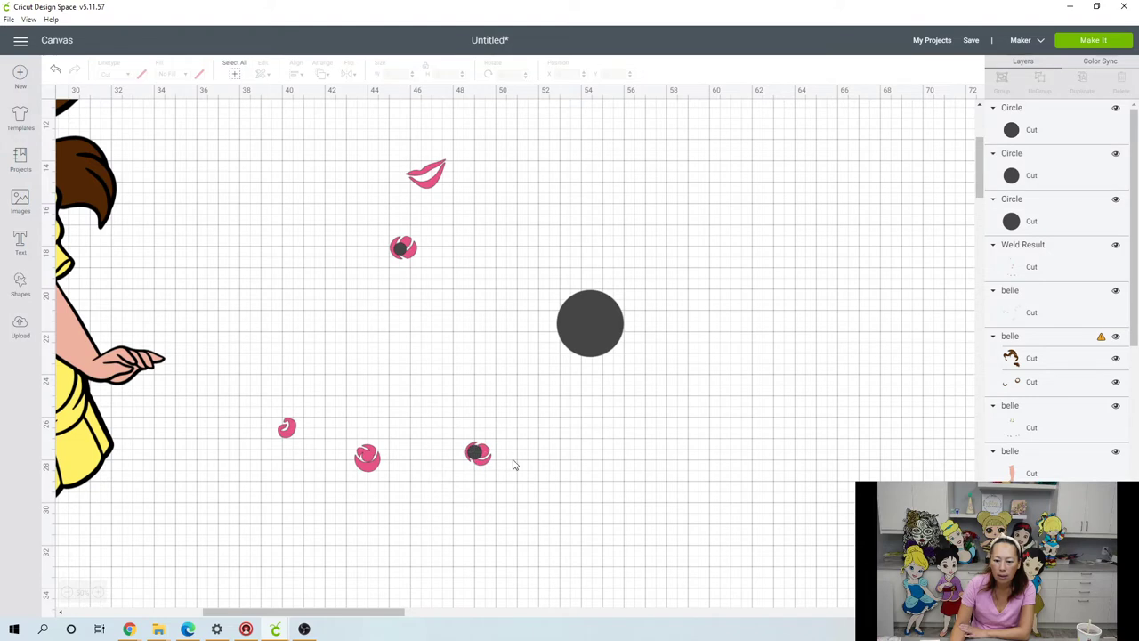
{"action": "left_click_drag", "start_coordinate": [571, 328], "coordinate": [509, 523]}
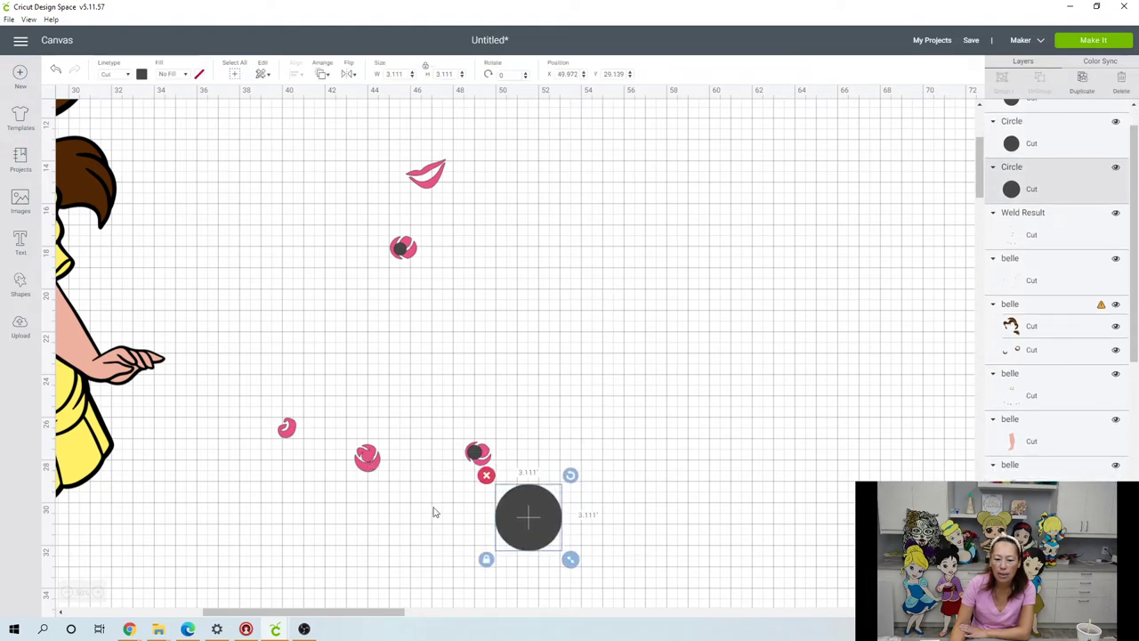
{"action": "left_click_drag", "start_coordinate": [571, 560], "coordinate": [369, 466]}
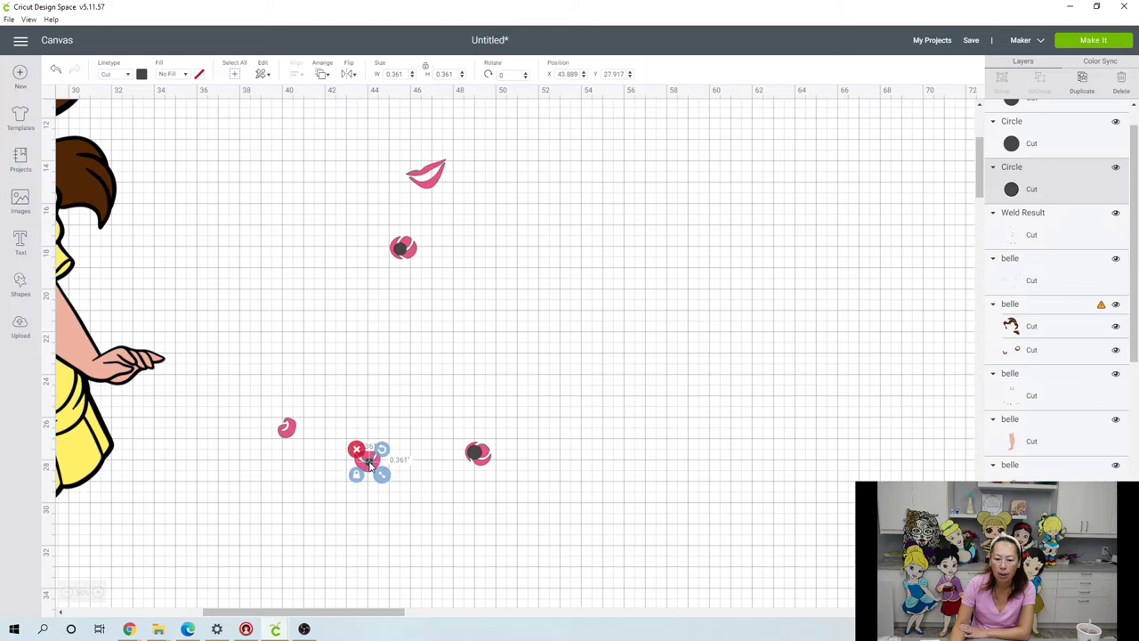
{"action": "left_click", "coordinate": [542, 500]}
{"action": "left_click_drag", "start_coordinate": [488, 514], "coordinate": [264, 243]}
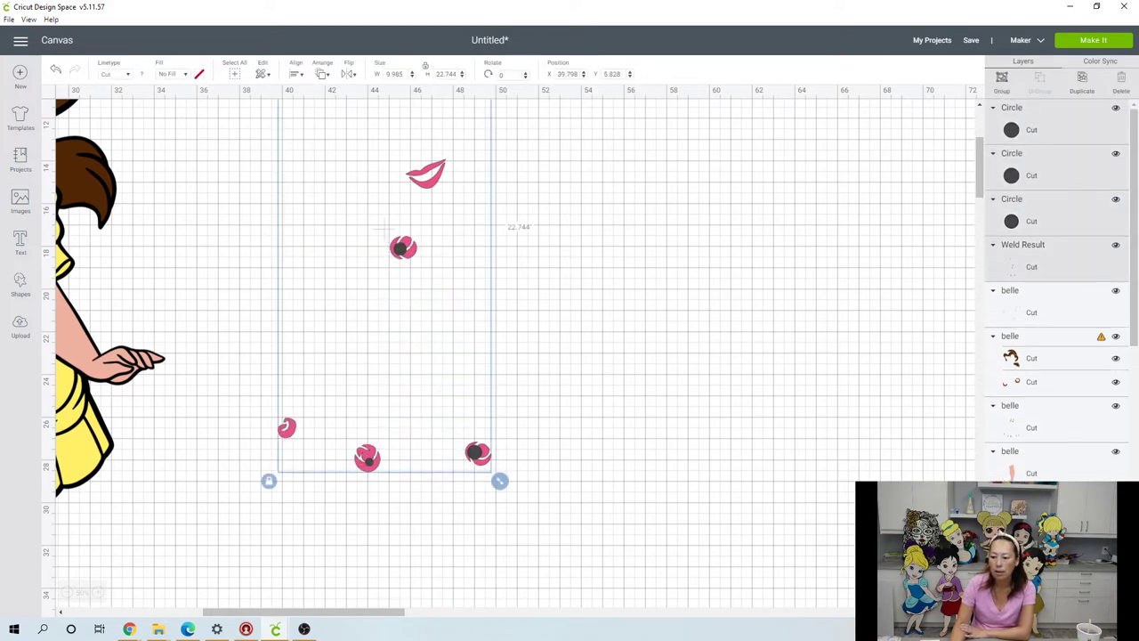
{"action": "left_click", "coordinate": [1043, 623]}
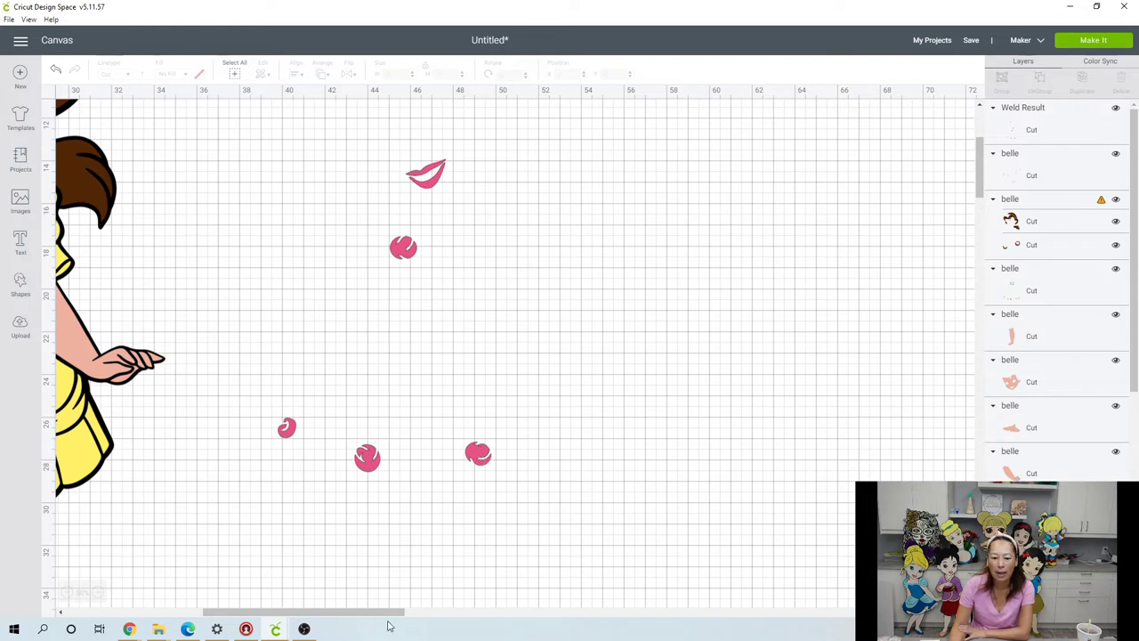
Step: Test-fit the welded pink pieces on Belle's dress, then move them back to her right
{"action": "left_click_drag", "start_coordinate": [389, 626], "coordinate": [301, 625]}
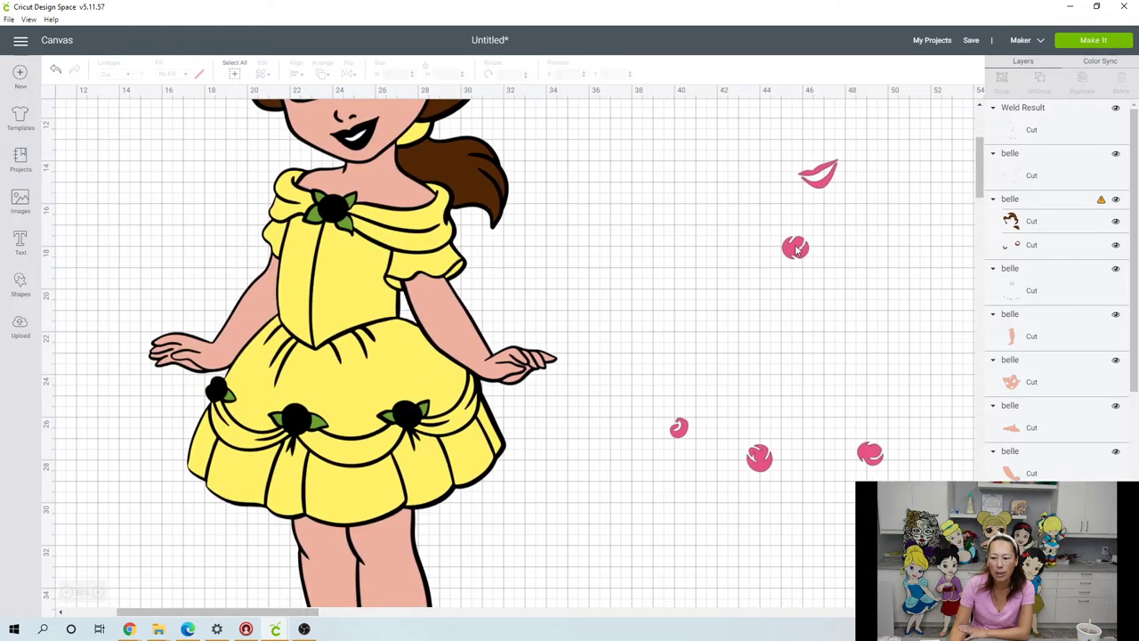
{"action": "left_click_drag", "start_coordinate": [795, 249], "coordinate": [332, 216]}
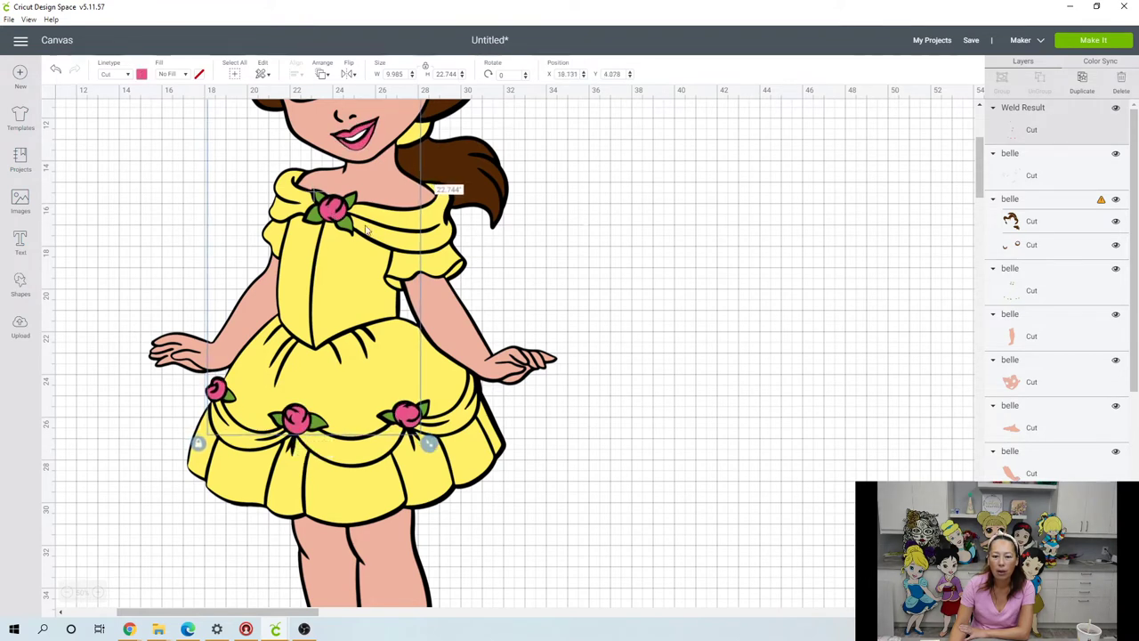
{"action": "left_click", "coordinate": [751, 369]}
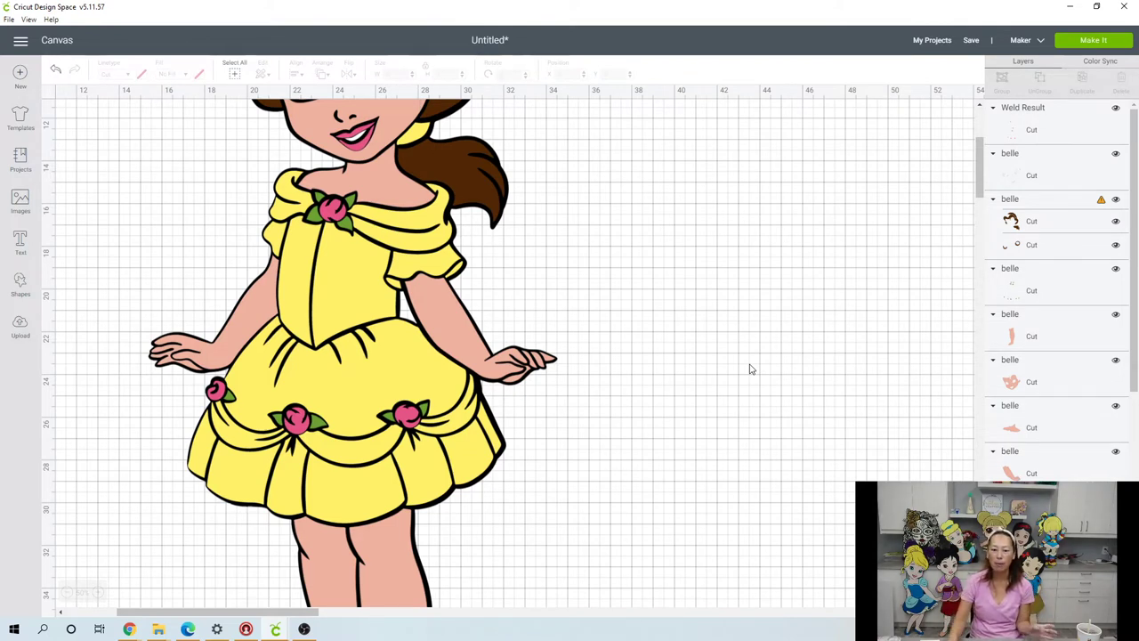
{"action": "scroll", "coordinate": [751, 368], "scroll_direction": "up", "scroll_amount": 2}
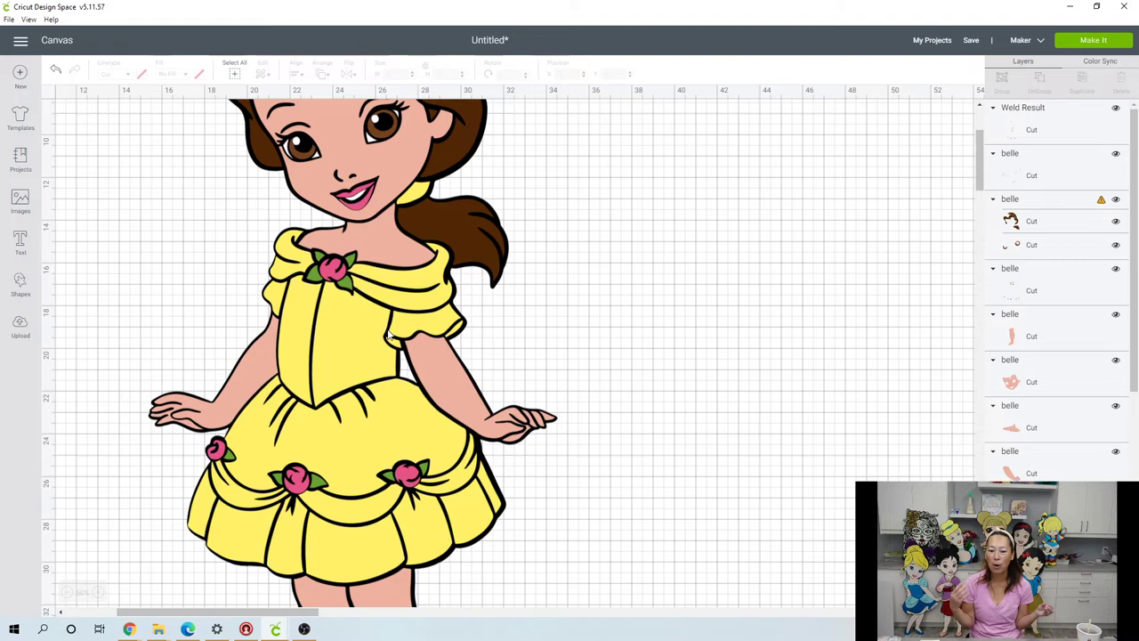
{"action": "scroll", "coordinate": [393, 331], "scroll_direction": "up", "scroll_amount": 2}
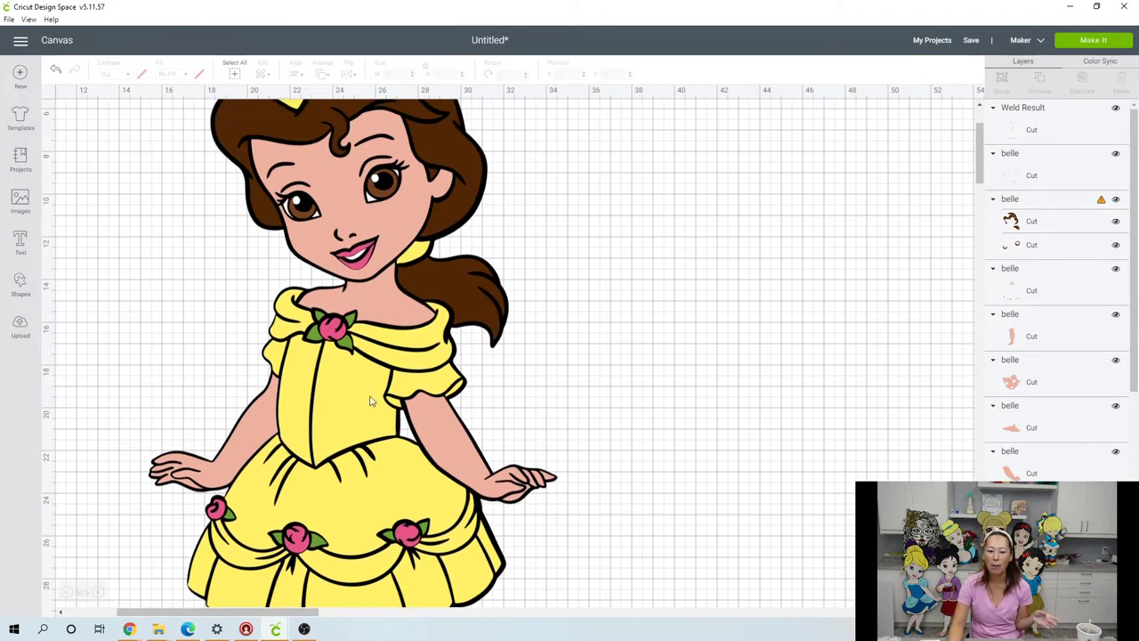
{"action": "left_click_drag", "start_coordinate": [335, 343], "coordinate": [773, 401]}
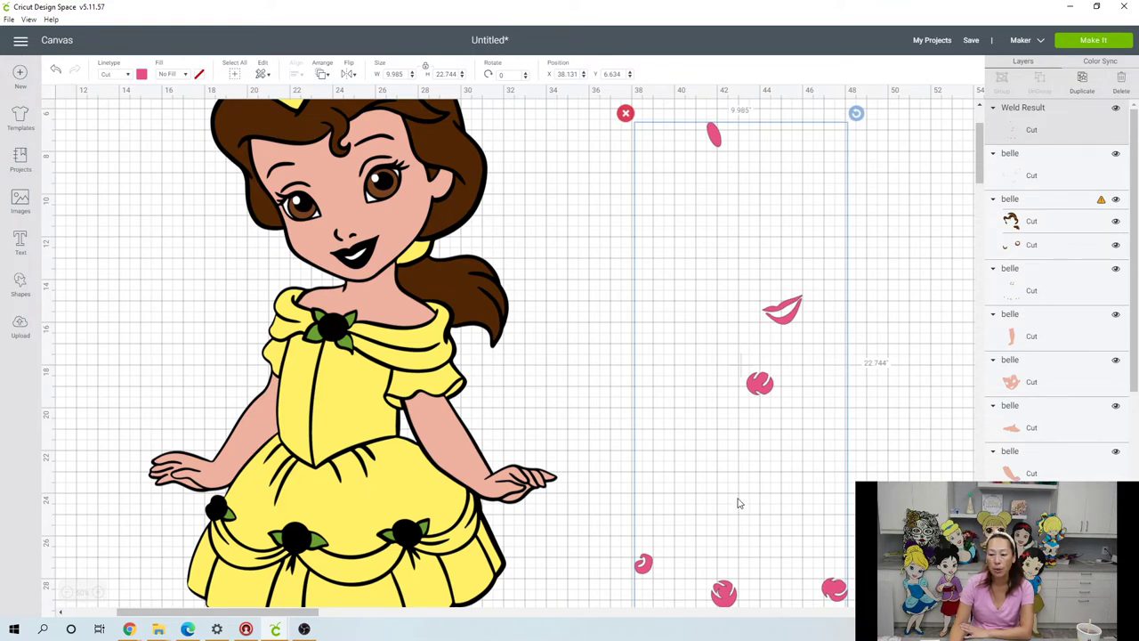
Step: Add a large square and slice the pink pieces out of it, deleting the dark leftover
{"action": "left_click", "coordinate": [20, 283]}
{"action": "left_click", "coordinate": [71, 205]}
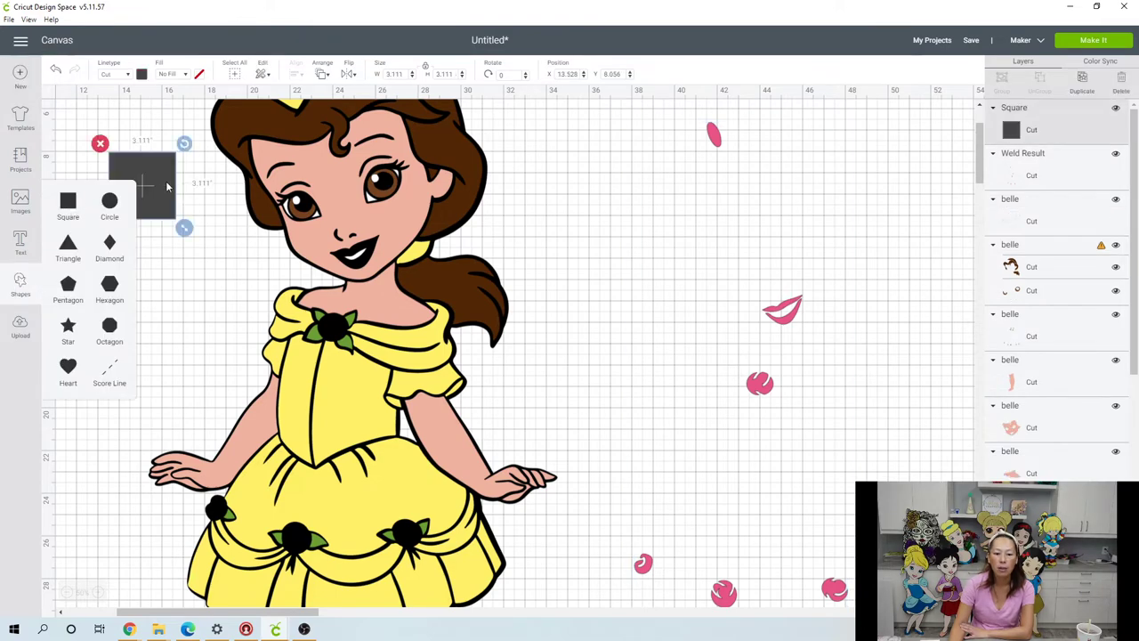
{"action": "left_click_drag", "start_coordinate": [167, 186], "coordinate": [707, 232]}
{"action": "left_click_drag", "start_coordinate": [727, 274], "coordinate": [895, 440]}
{"action": "scroll", "coordinate": [787, 370], "scroll_direction": "down", "scroll_amount": 2}
{"action": "left_click_drag", "start_coordinate": [727, 190], "coordinate": [882, 557]}
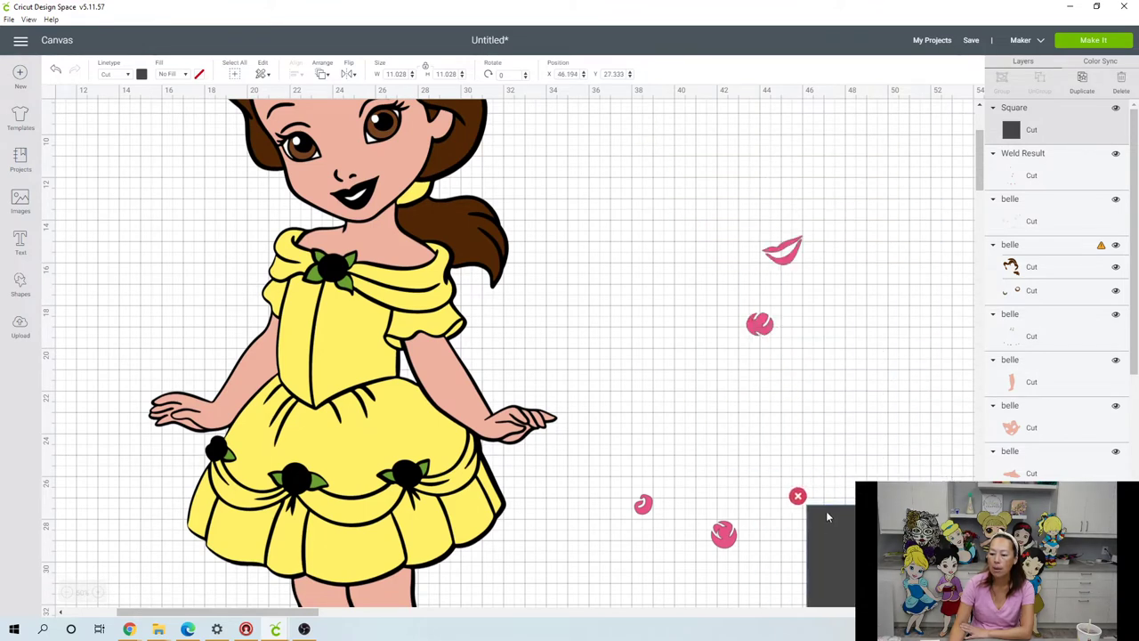
{"action": "left_click", "coordinate": [603, 490]}
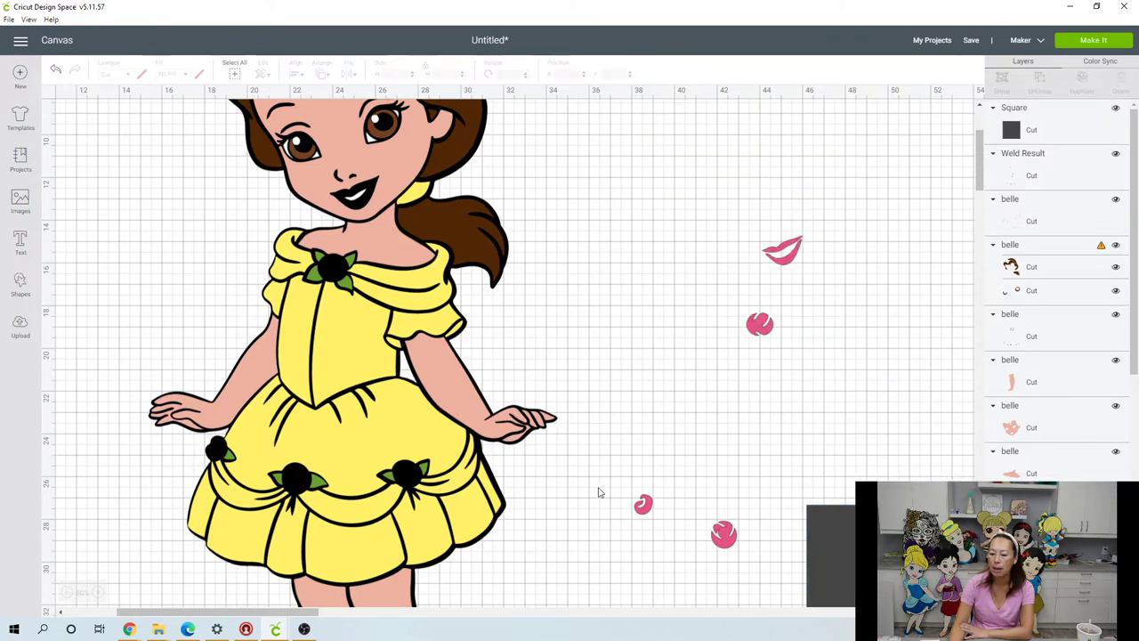
{"action": "left_click_drag", "start_coordinate": [596, 484], "coordinate": [866, 575]}
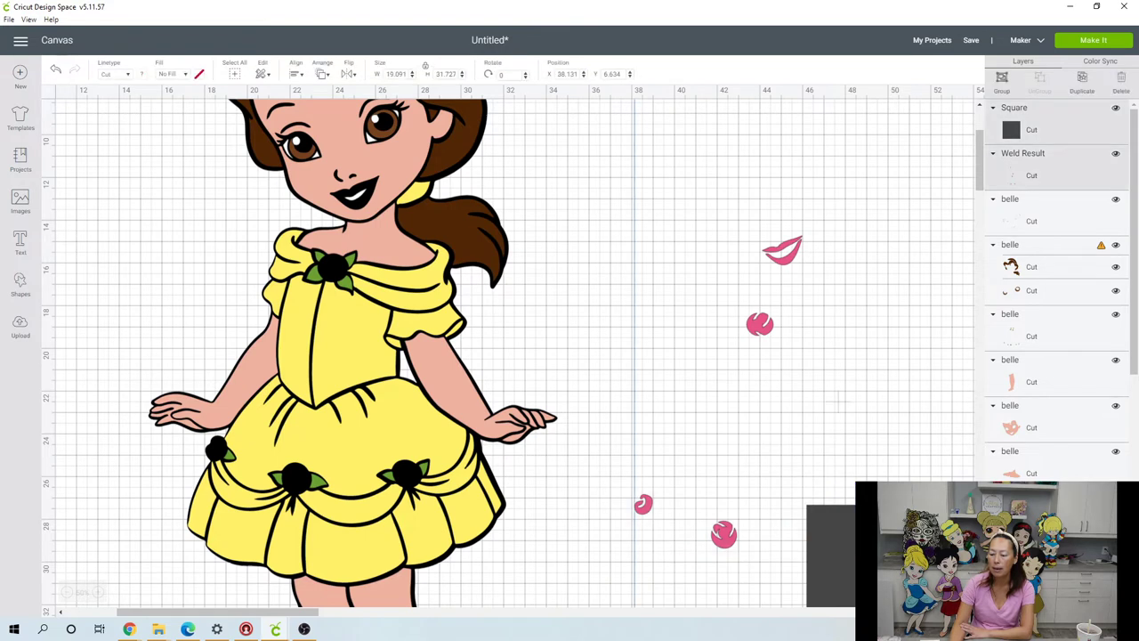
{"action": "left_click", "coordinate": [1000, 622]}
{"action": "left_click_drag", "start_coordinate": [841, 537], "coordinate": [729, 556]}
{"action": "key", "text": "Delete"}
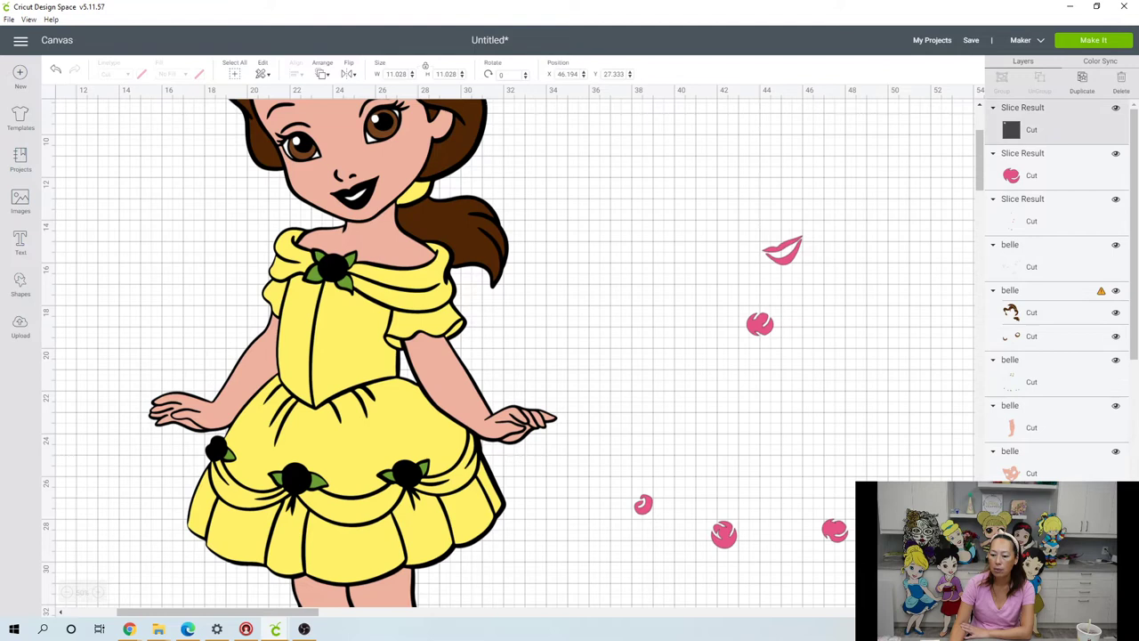
{"action": "left_click_drag", "start_coordinate": [828, 539], "coordinate": [899, 171]}
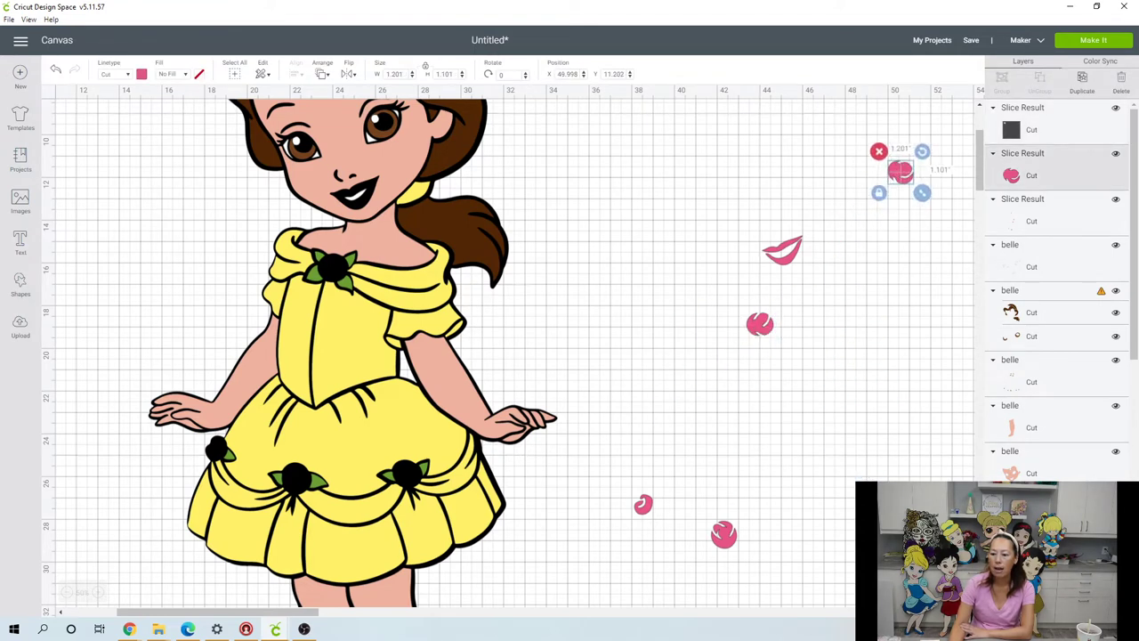
{"action": "left_click_drag", "start_coordinate": [891, 559], "coordinate": [685, 535]}
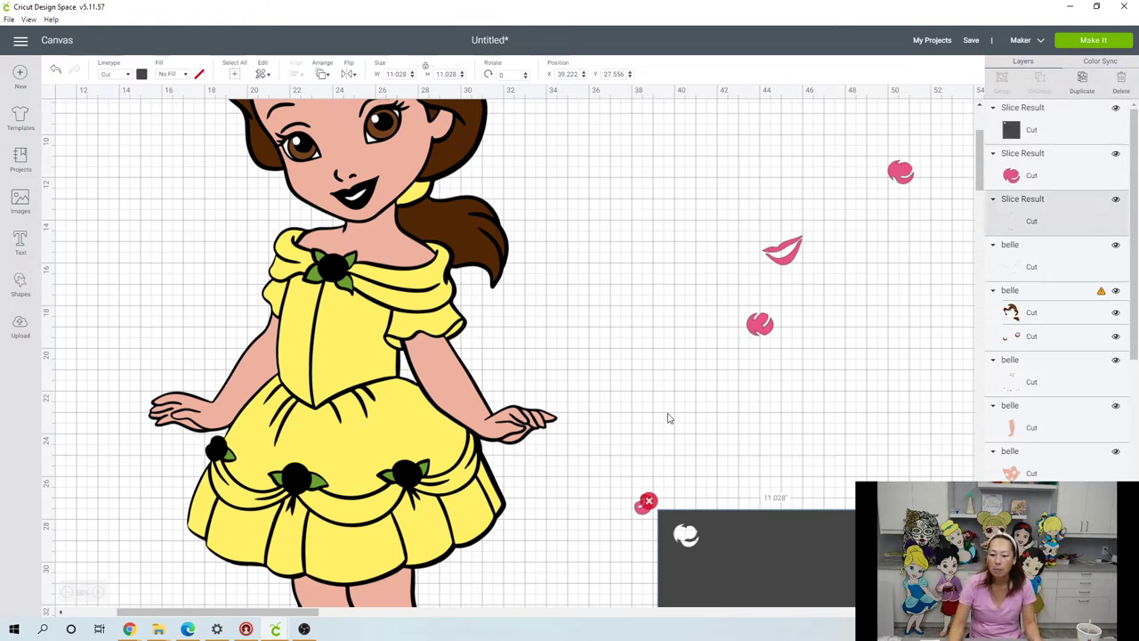
Step: Slice a flower piece out of the square and stack the pink cutout at top right
{"action": "left_click", "coordinate": [642, 505]}
{"action": "left_click_drag", "start_coordinate": [612, 504], "coordinate": [706, 556]}
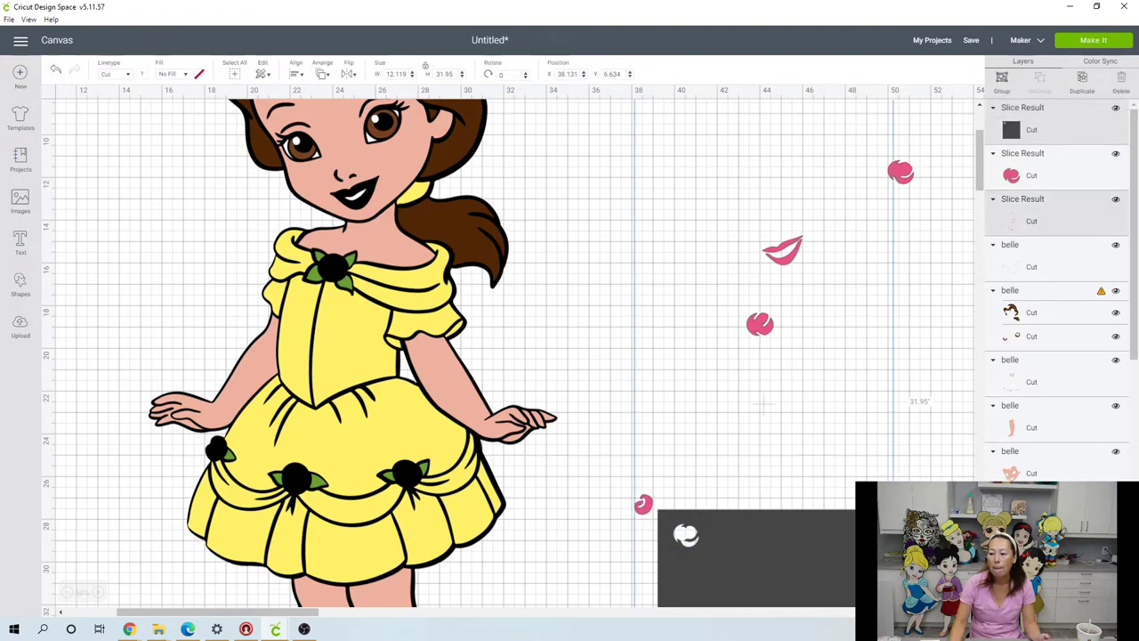
{"action": "left_click", "coordinate": [708, 556]}
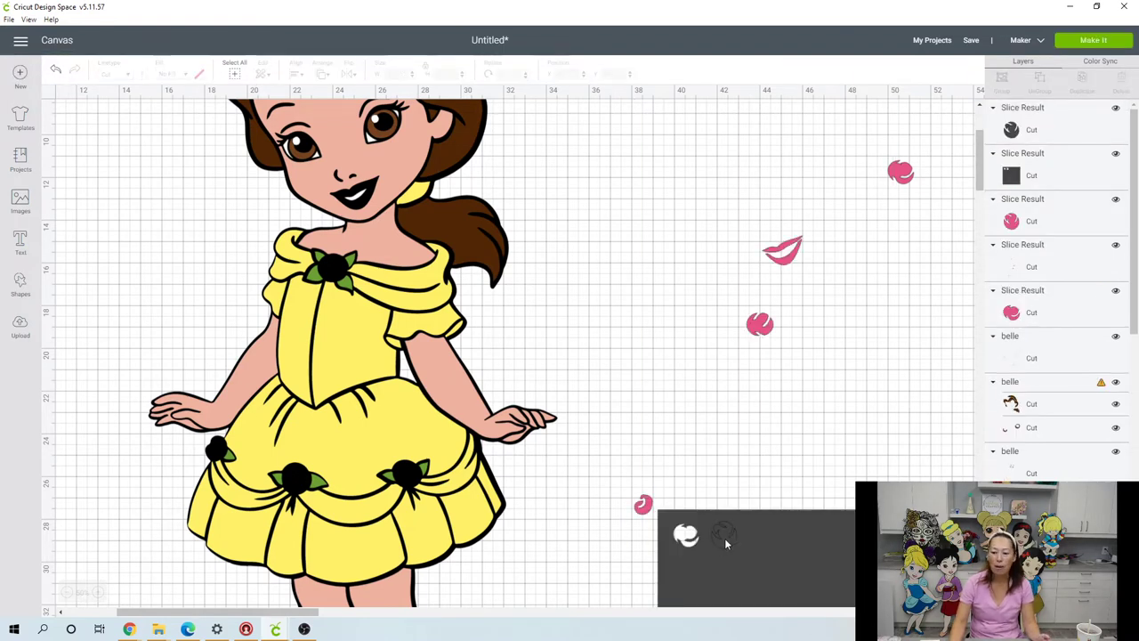
{"action": "left_click_drag", "start_coordinate": [726, 538], "coordinate": [801, 566]}
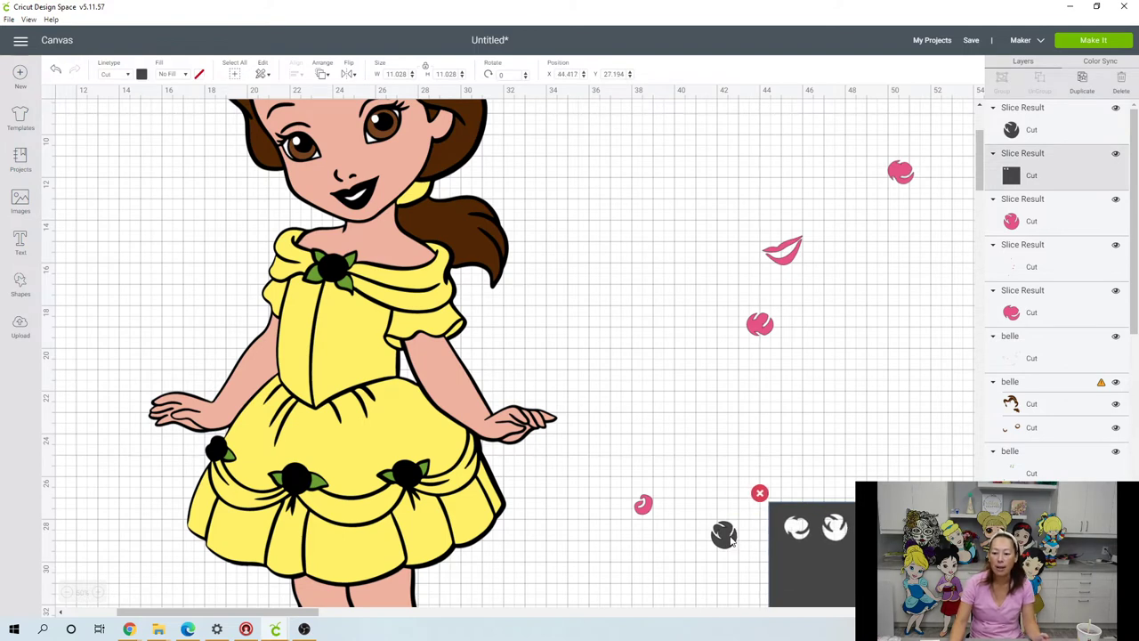
{"action": "left_click_drag", "start_coordinate": [730, 539], "coordinate": [669, 554]}
{"action": "key", "text": "Delete"}
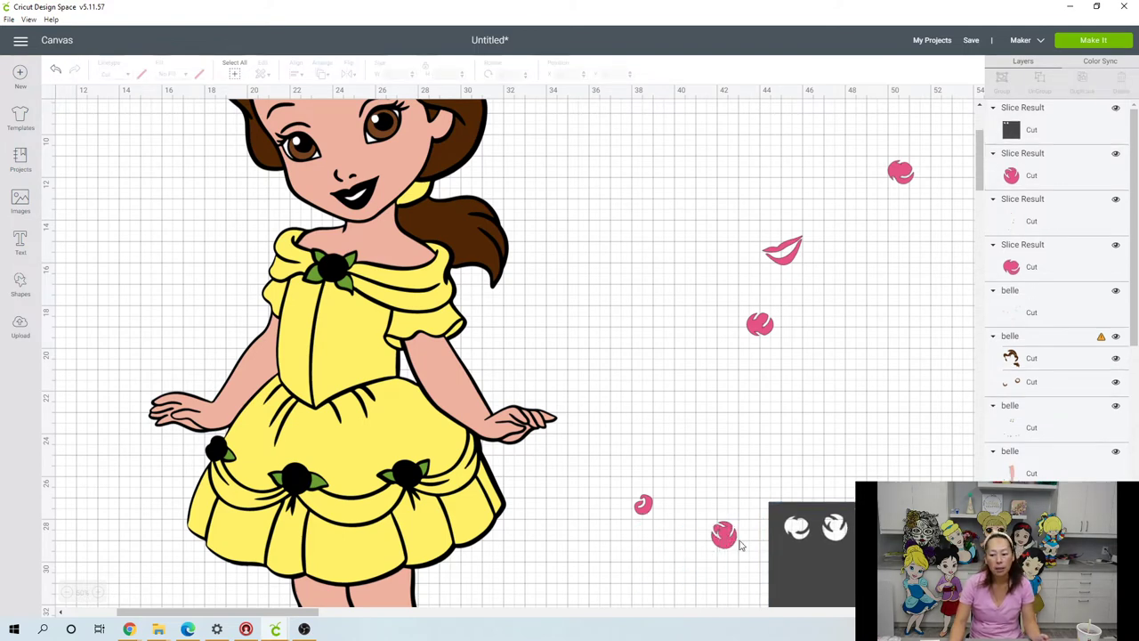
{"action": "left_click_drag", "start_coordinate": [740, 545], "coordinate": [913, 194]}
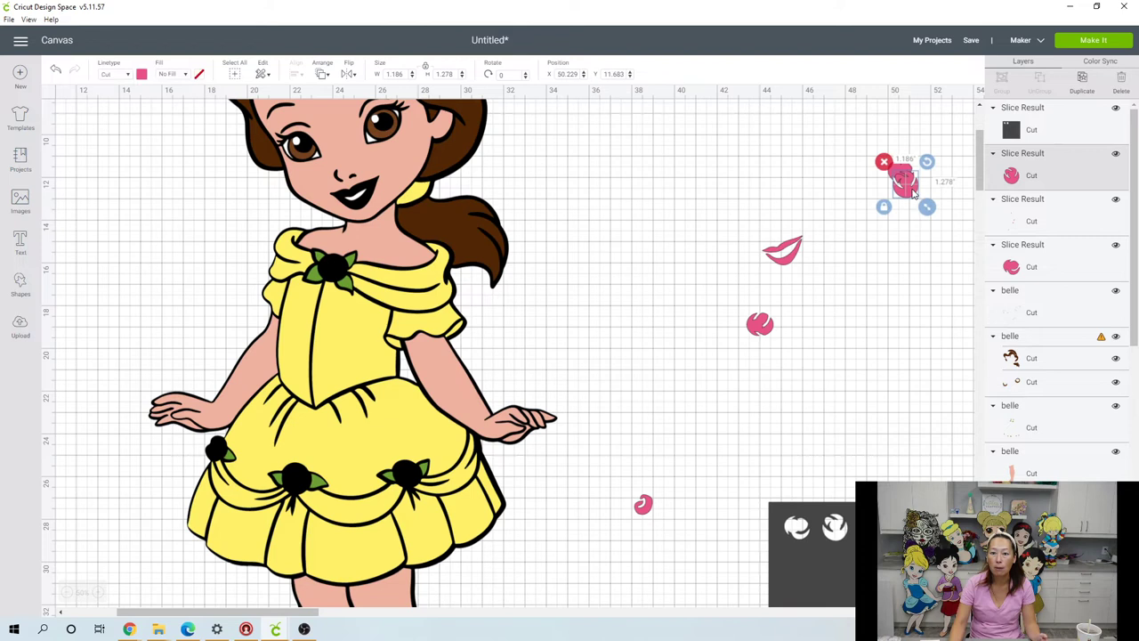
{"action": "left_click_drag", "start_coordinate": [851, 534], "coordinate": [679, 512]}
Step: Slice another flower piece out of the rectangle, deleting the leftover and piling the pink piece
{"action": "left_click", "coordinate": [783, 517]}
{"action": "left_click_drag", "start_coordinate": [848, 522], "coordinate": [634, 481]}
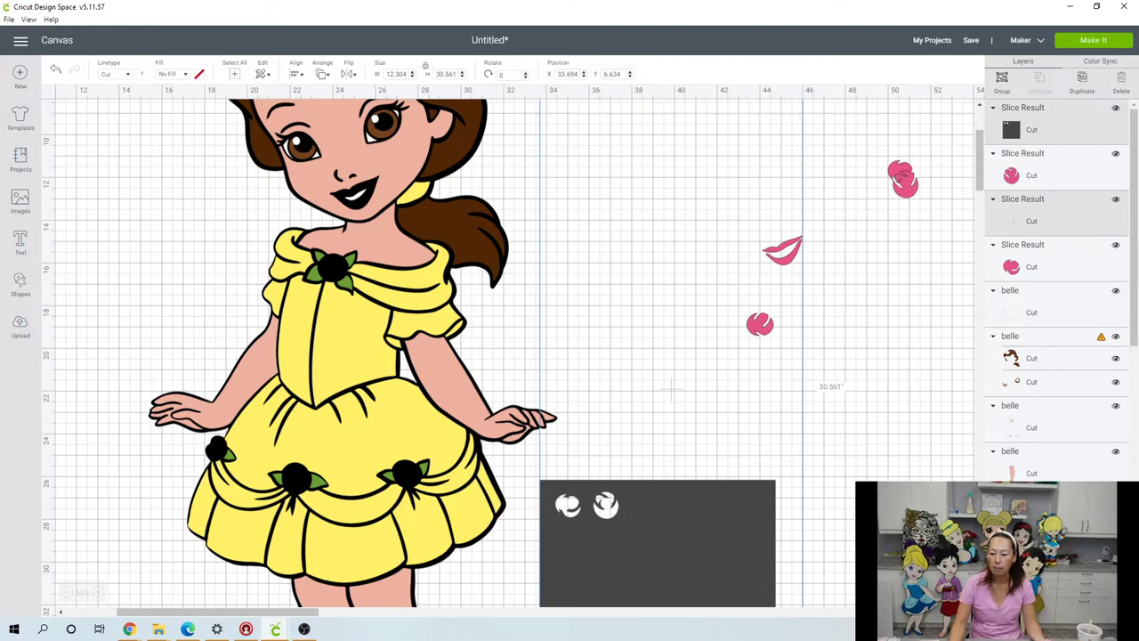
{"action": "left_click", "coordinate": [1004, 623]}
{"action": "left_click_drag", "start_coordinate": [648, 508], "coordinate": [769, 410]}
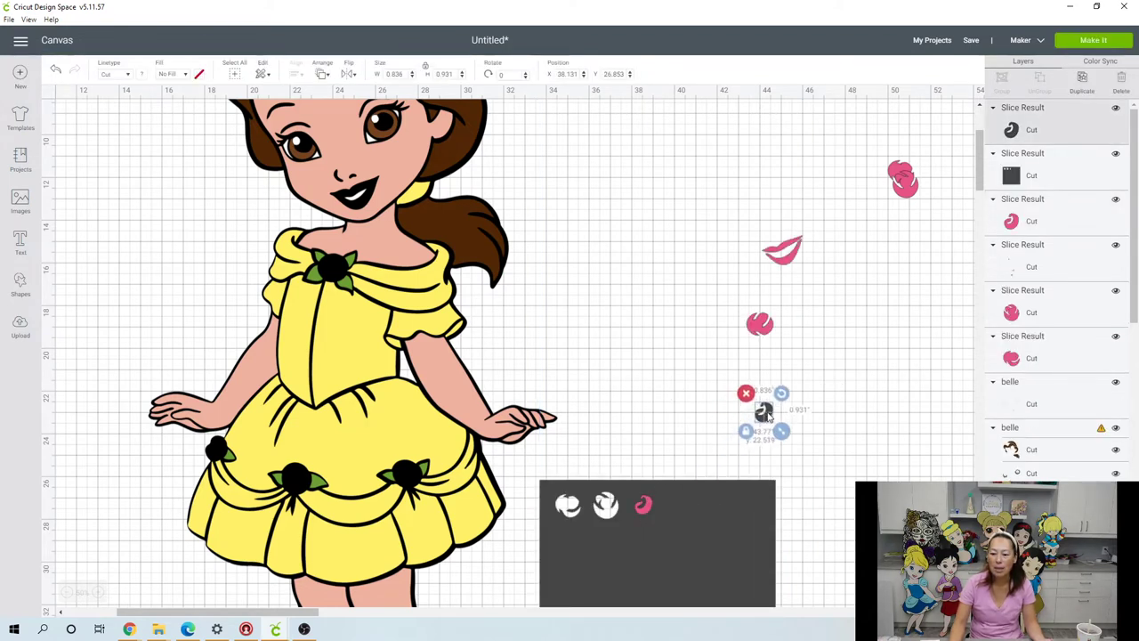
{"action": "key", "text": "Delete"}
{"action": "left_click_drag", "start_coordinate": [717, 531], "coordinate": [708, 591]}
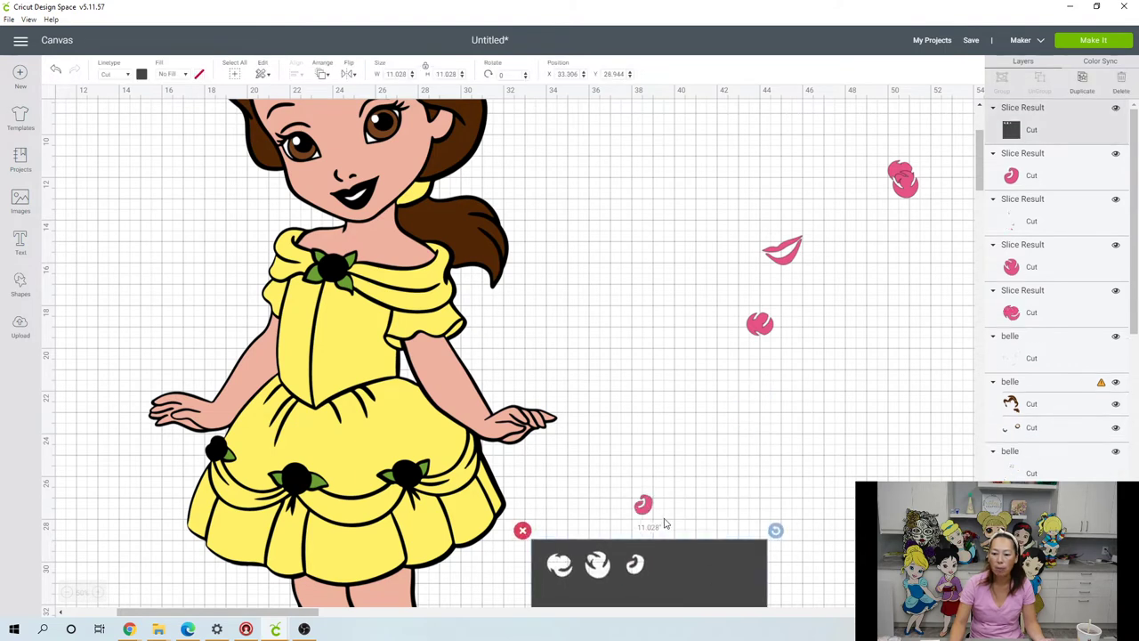
{"action": "left_click_drag", "start_coordinate": [644, 507], "coordinate": [904, 176]}
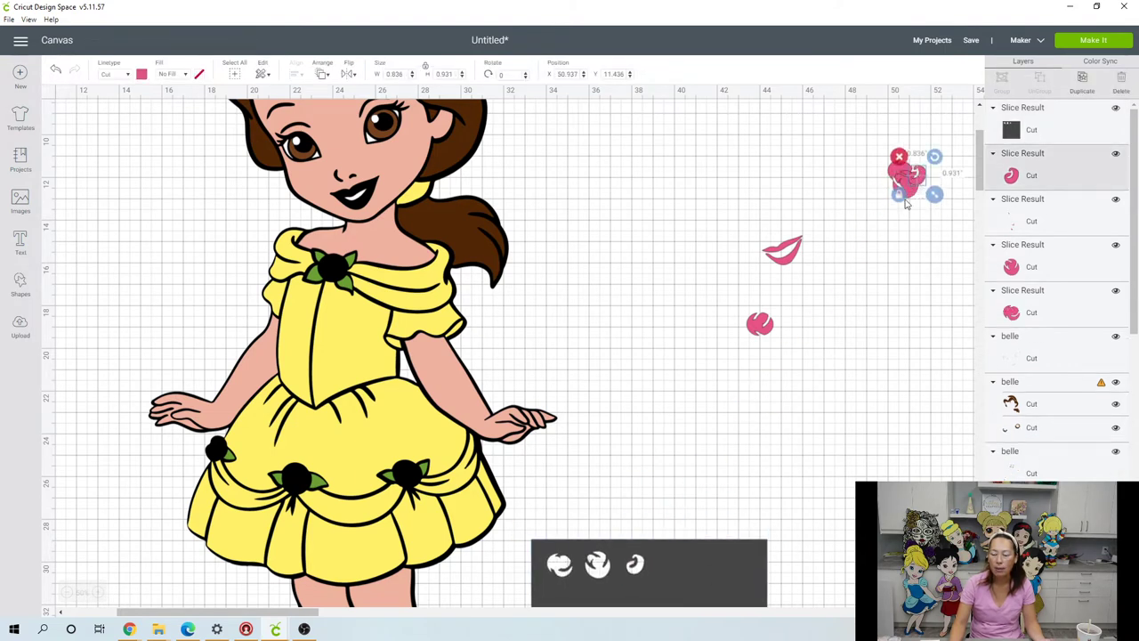
{"action": "left_click_drag", "start_coordinate": [714, 601], "coordinate": [786, 323]}
Step: Cut the next flower piece out, remove its dark leftover and add the pink piece to the pile
{"action": "left_click_drag", "start_coordinate": [895, 338], "coordinate": [766, 258]}
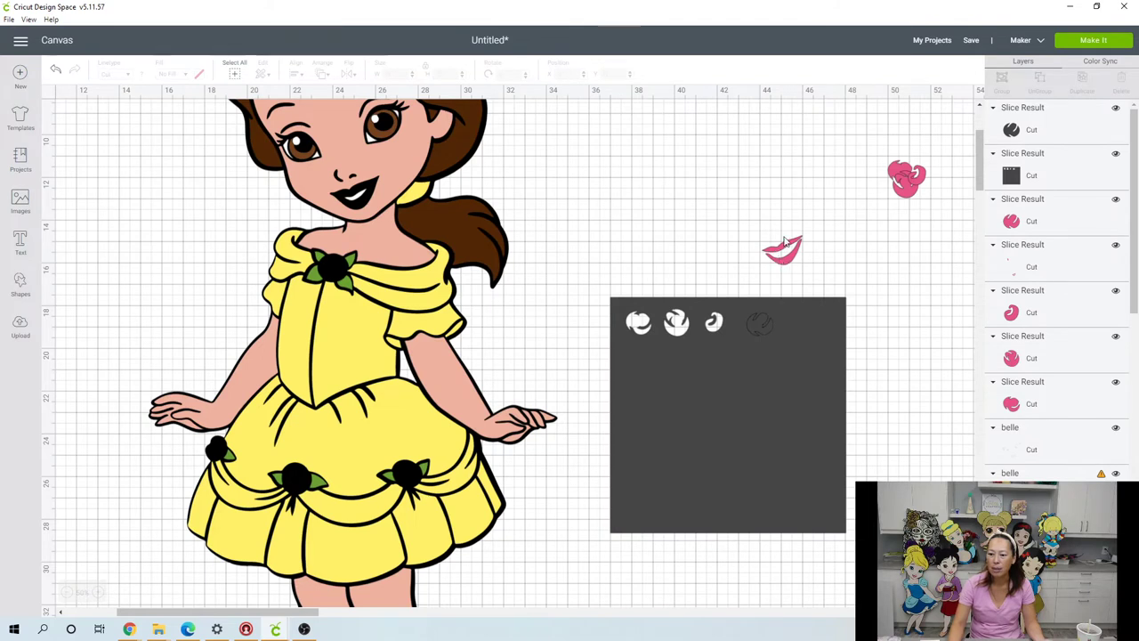
{"action": "left_click_drag", "start_coordinate": [783, 328], "coordinate": [835, 330]}
{"action": "left_click", "coordinate": [817, 317]}
{"action": "left_click_drag", "start_coordinate": [760, 323], "coordinate": [908, 187]}
{"action": "left_click_drag", "start_coordinate": [775, 442], "coordinate": [781, 257]}
{"action": "left_click", "coordinate": [885, 311]}
Step: Slice the lips out of the square and move the pink lips onto the pile
{"action": "left_click_drag", "start_coordinate": [886, 311], "coordinate": [801, 278]}
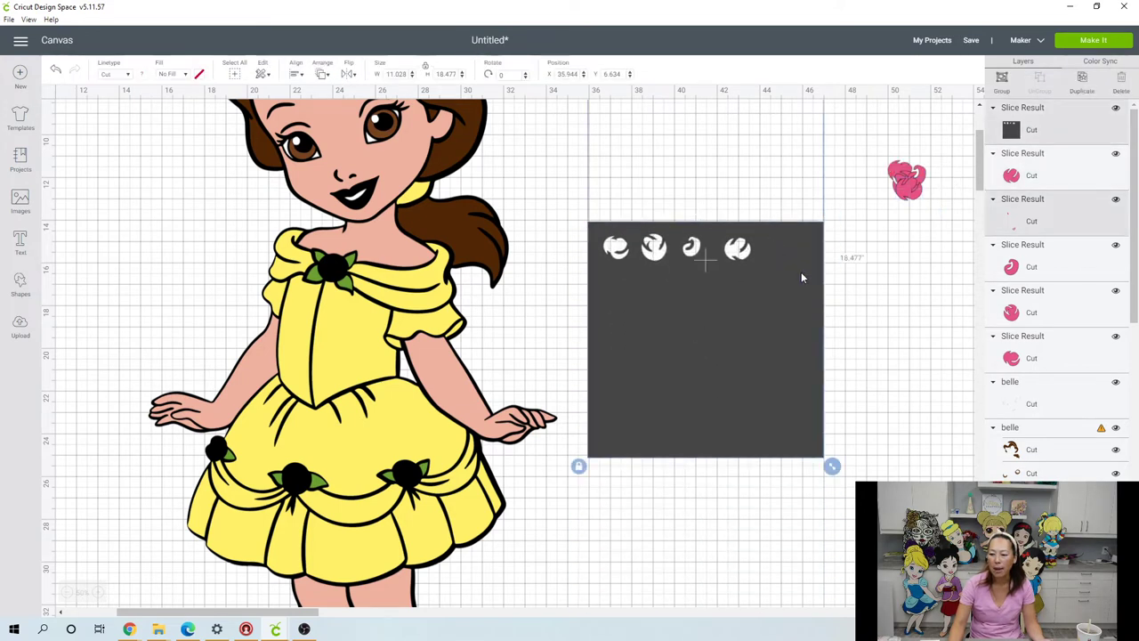
{"action": "left_click", "coordinate": [832, 285]}
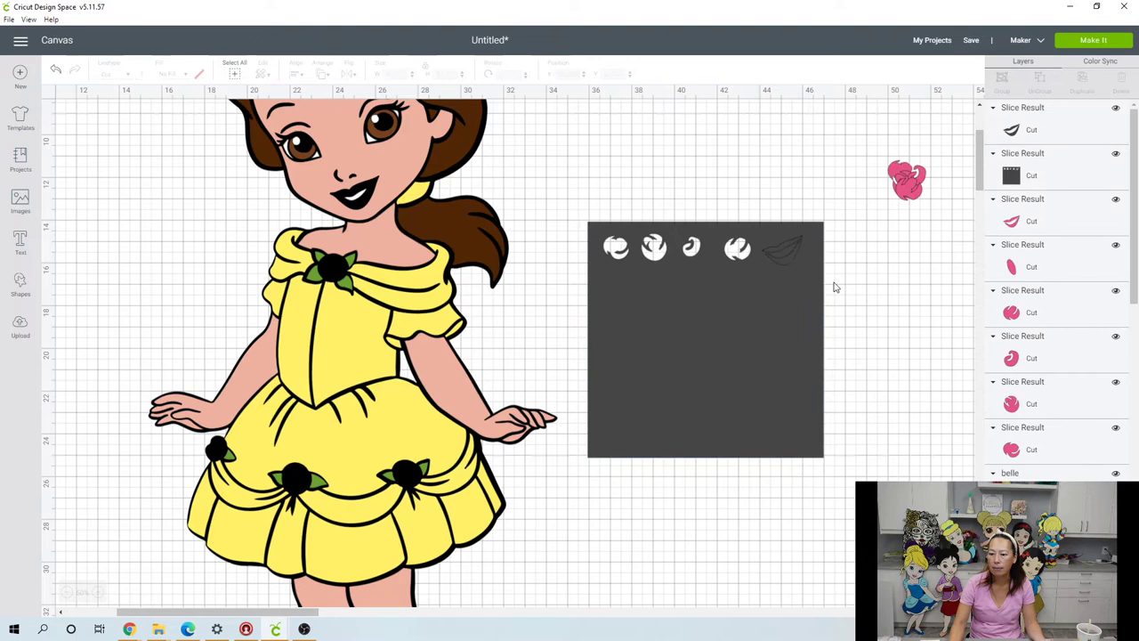
{"action": "left_click_drag", "start_coordinate": [791, 258], "coordinate": [878, 321]}
{"action": "key", "text": "ctrl+z"}
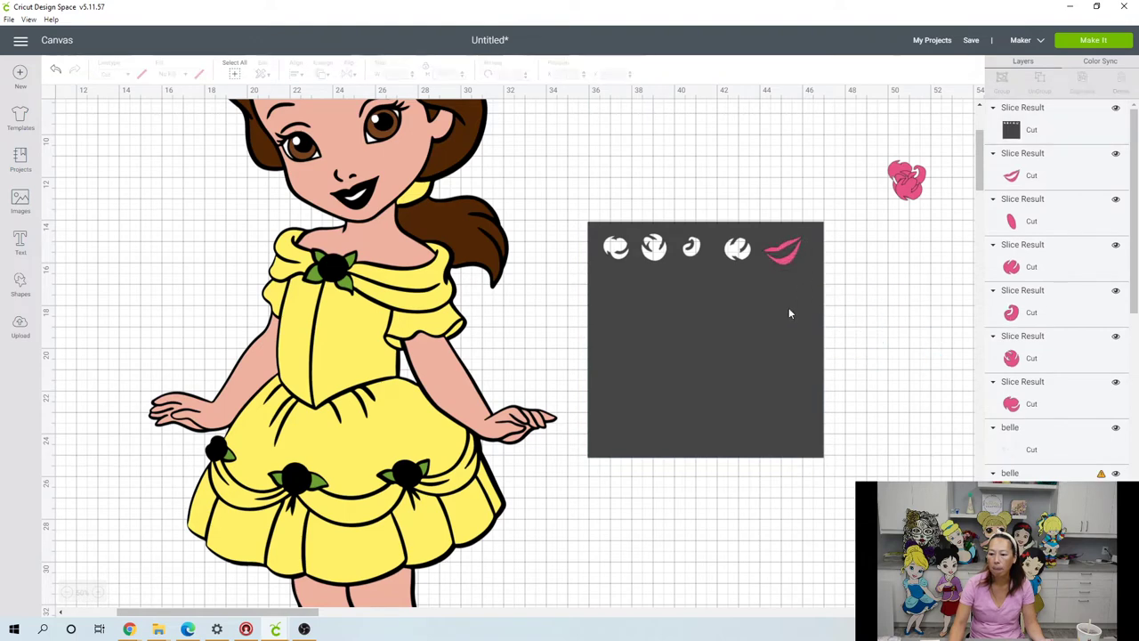
{"action": "left_click_drag", "start_coordinate": [763, 328], "coordinate": [686, 374]}
{"action": "left_click_drag", "start_coordinate": [799, 248], "coordinate": [936, 199]}
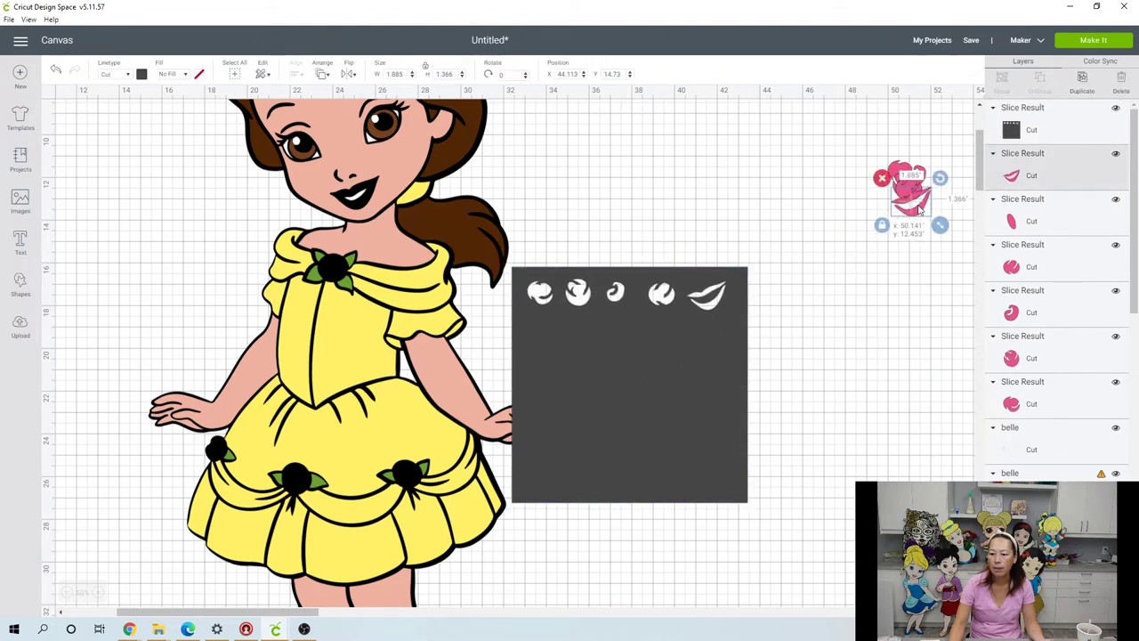
{"action": "scroll", "coordinate": [801, 278], "scroll_direction": "down", "scroll_amount": 2}
{"action": "scroll", "coordinate": [810, 280], "scroll_direction": "up", "scroll_amount": 3}
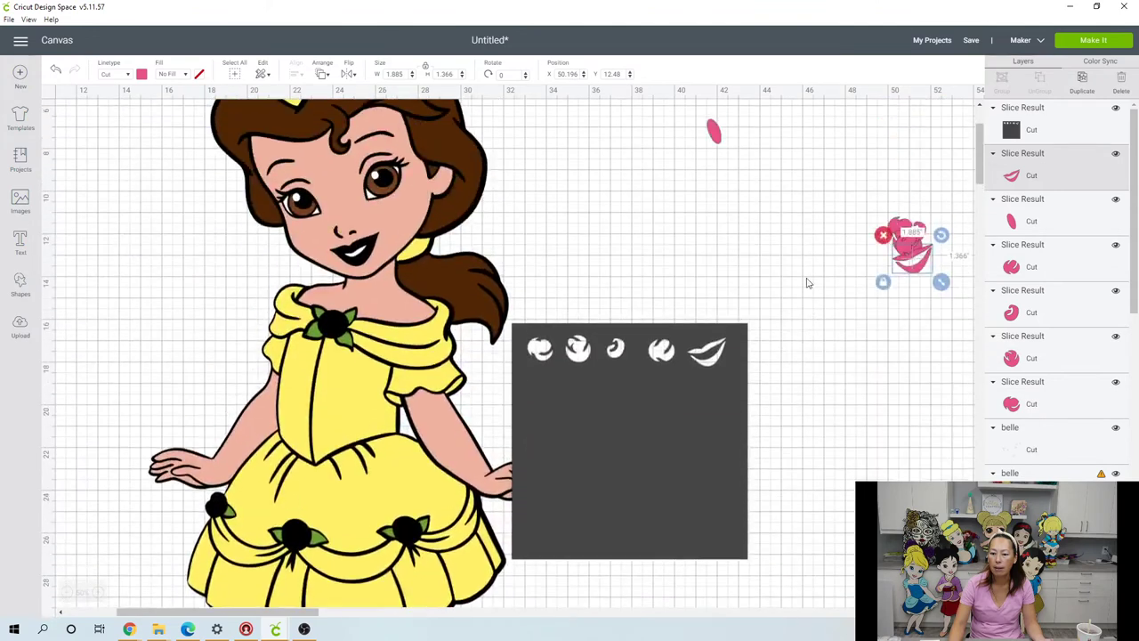
{"action": "left_click_drag", "start_coordinate": [728, 408], "coordinate": [759, 229]}
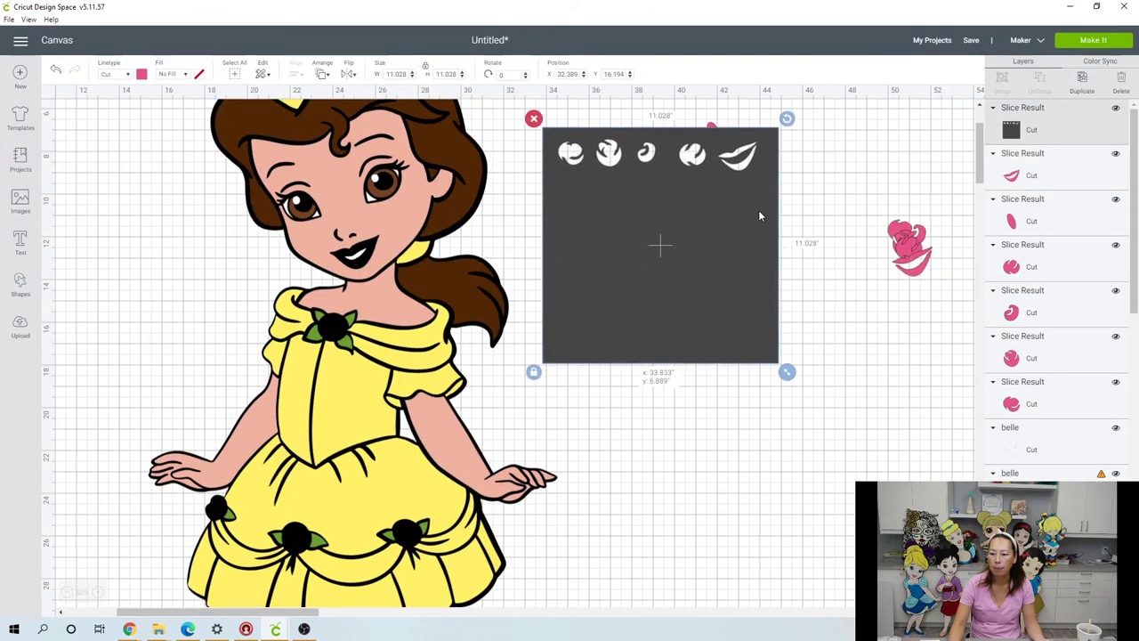
{"action": "left_click_drag", "start_coordinate": [759, 214], "coordinate": [759, 201]}
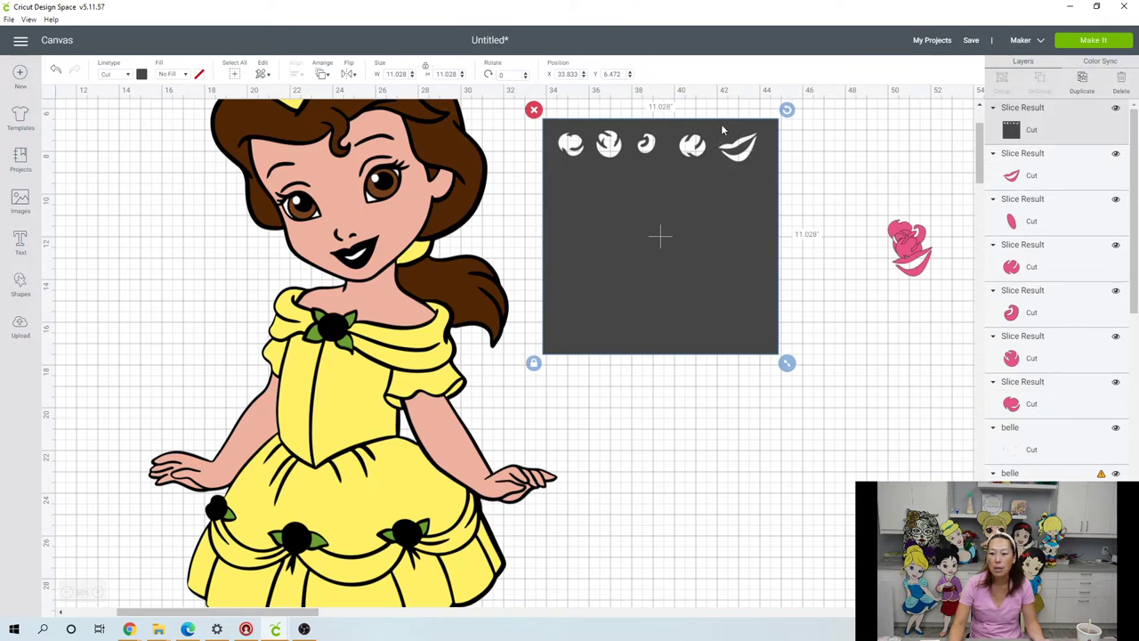
Step: Pile the last pink pieces, set the dark square by Belle's hand, and move her brown hair aside
{"action": "left_click_drag", "start_coordinate": [721, 130], "coordinate": [663, 358]}
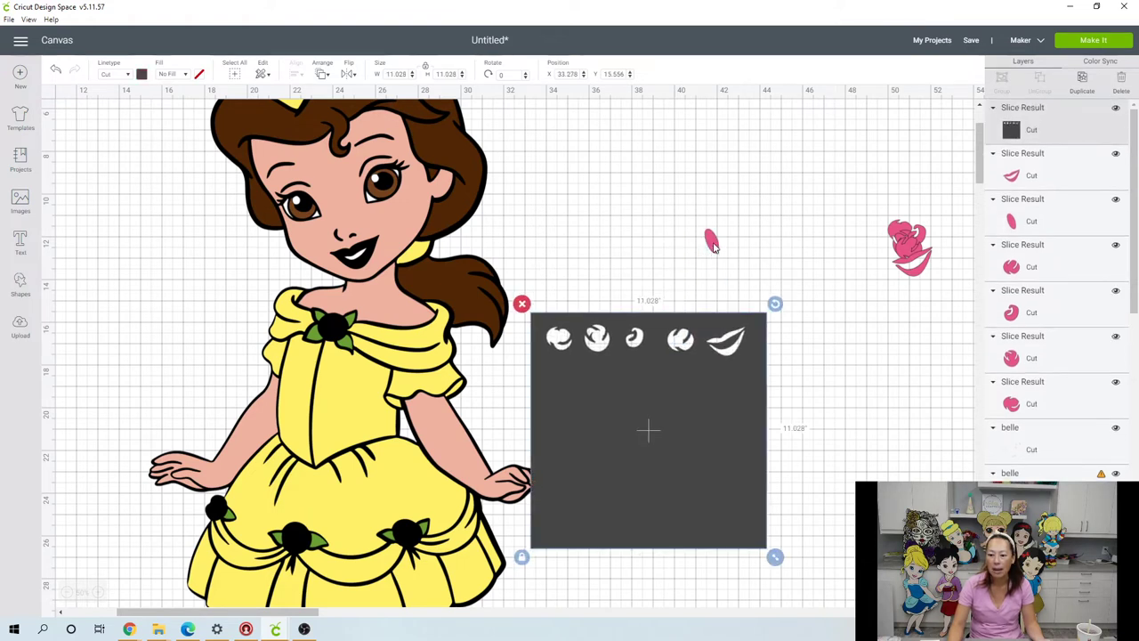
{"action": "left_click_drag", "start_coordinate": [712, 242], "coordinate": [901, 264]}
{"action": "left_click_drag", "start_coordinate": [686, 442], "coordinate": [698, 555]}
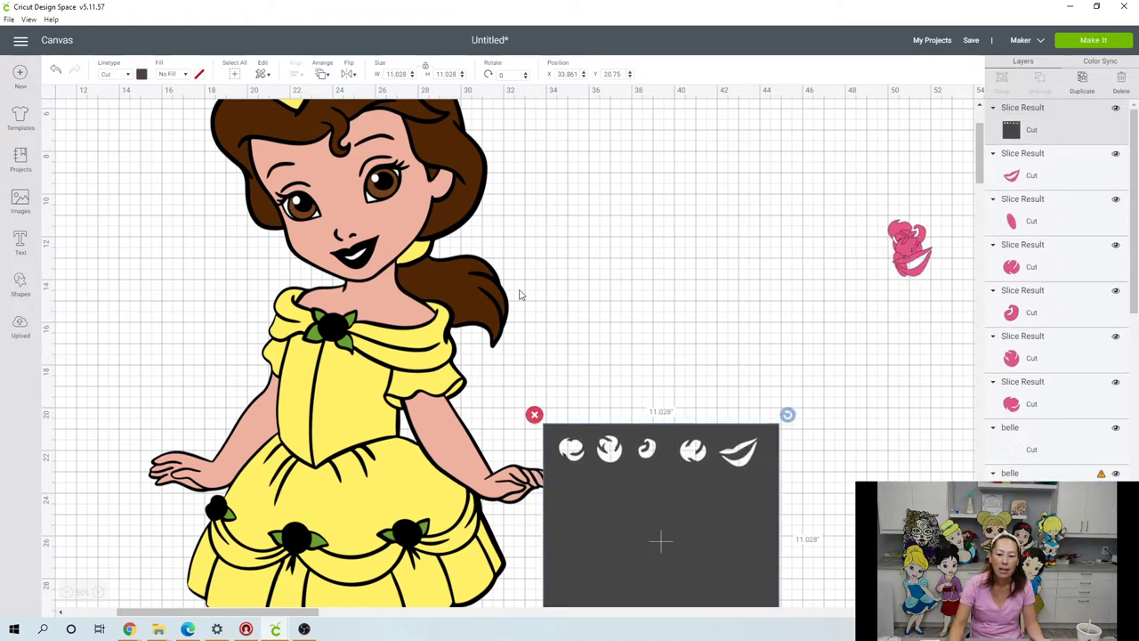
{"action": "left_click_drag", "start_coordinate": [476, 170], "coordinate": [816, 323]}
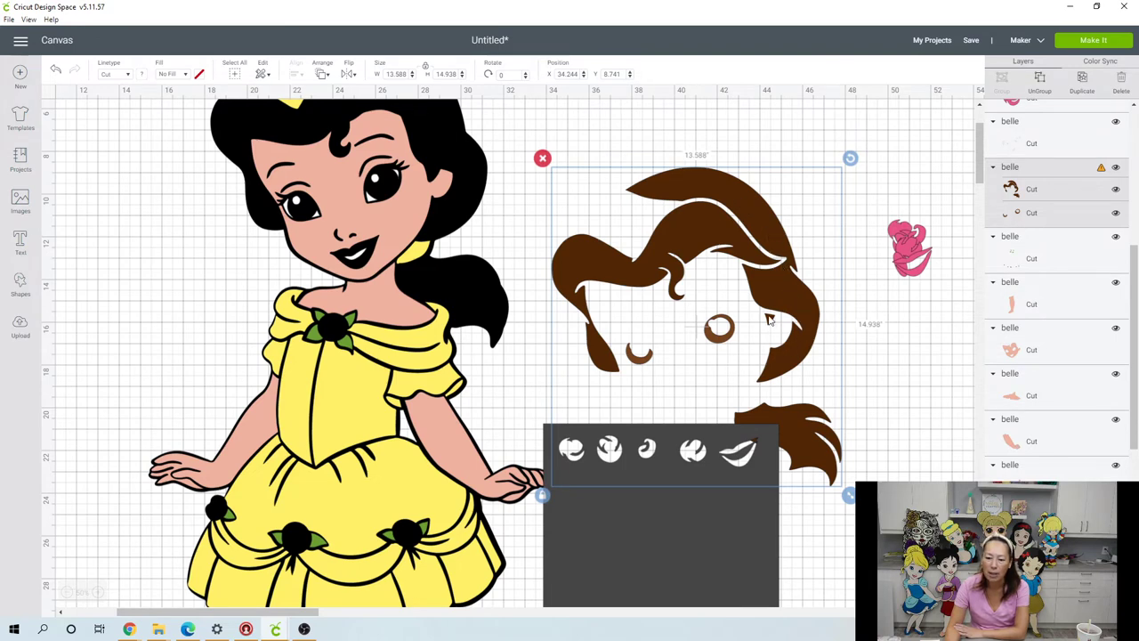
Step: Rotate the dark square about 188° upside down and position it beneath Belle's brown hair
{"action": "scroll", "coordinate": [770, 318], "scroll_direction": "up", "scroll_amount": 2}
{"action": "scroll", "coordinate": [771, 320], "scroll_direction": "down", "scroll_amount": 6}
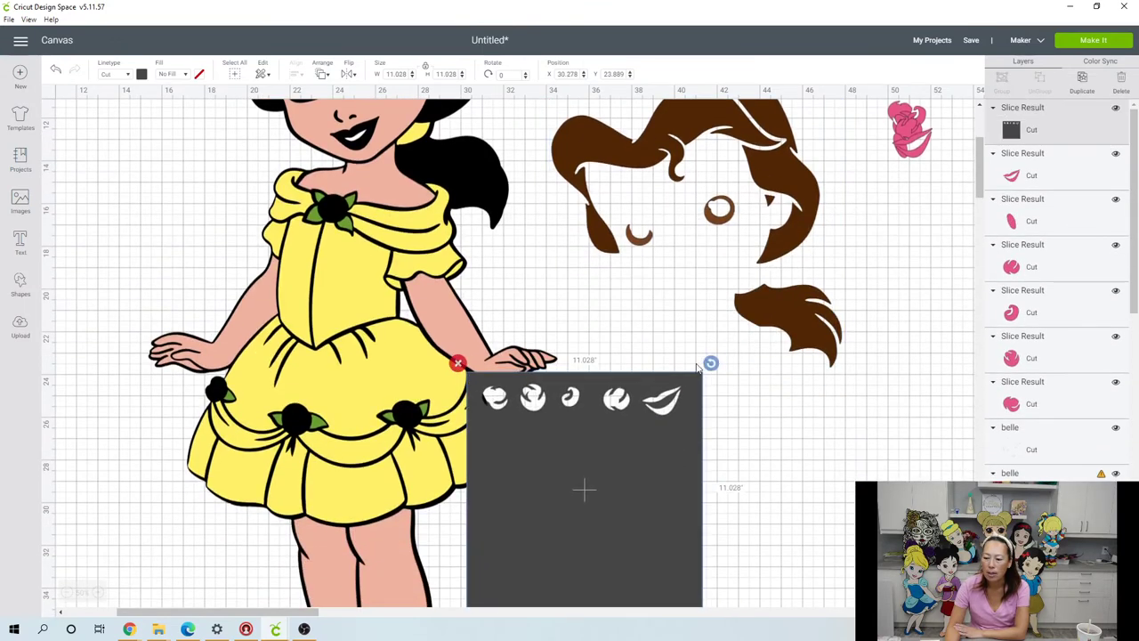
{"action": "left_click_drag", "start_coordinate": [663, 416], "coordinate": [709, 410]}
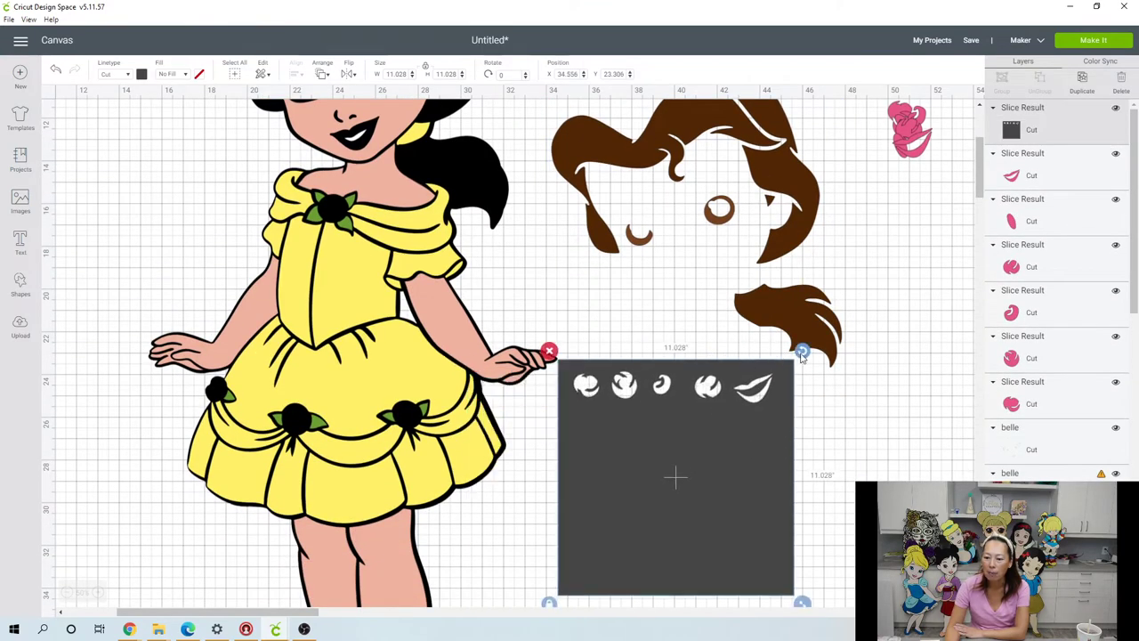
{"action": "left_click_drag", "start_coordinate": [797, 356], "coordinate": [618, 520]}
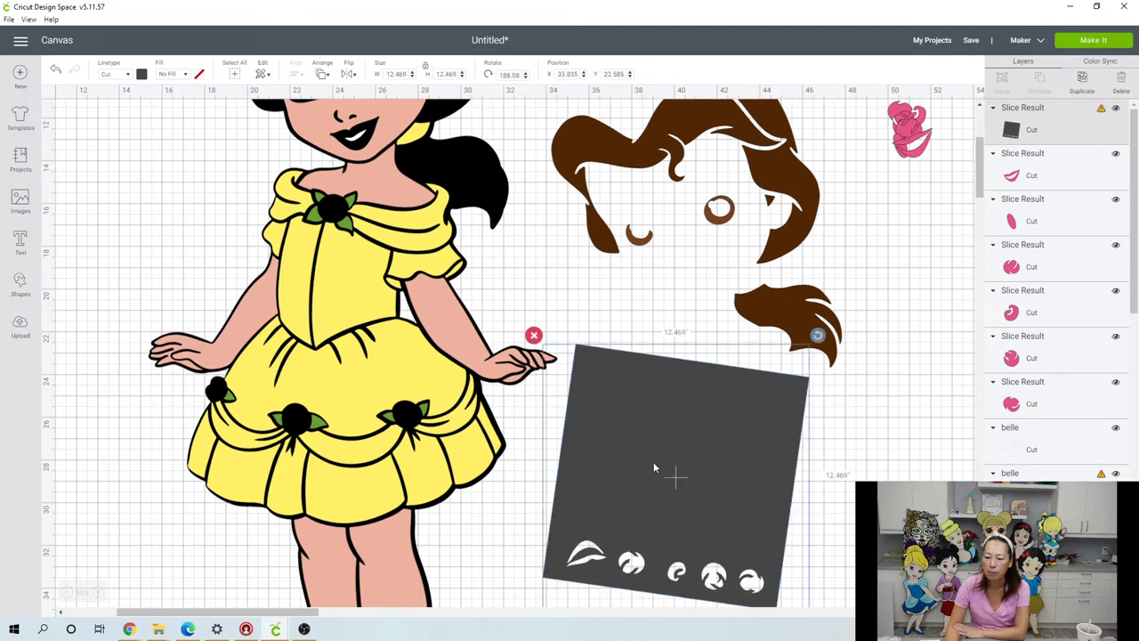
{"action": "left_click_drag", "start_coordinate": [653, 461], "coordinate": [811, 389]}
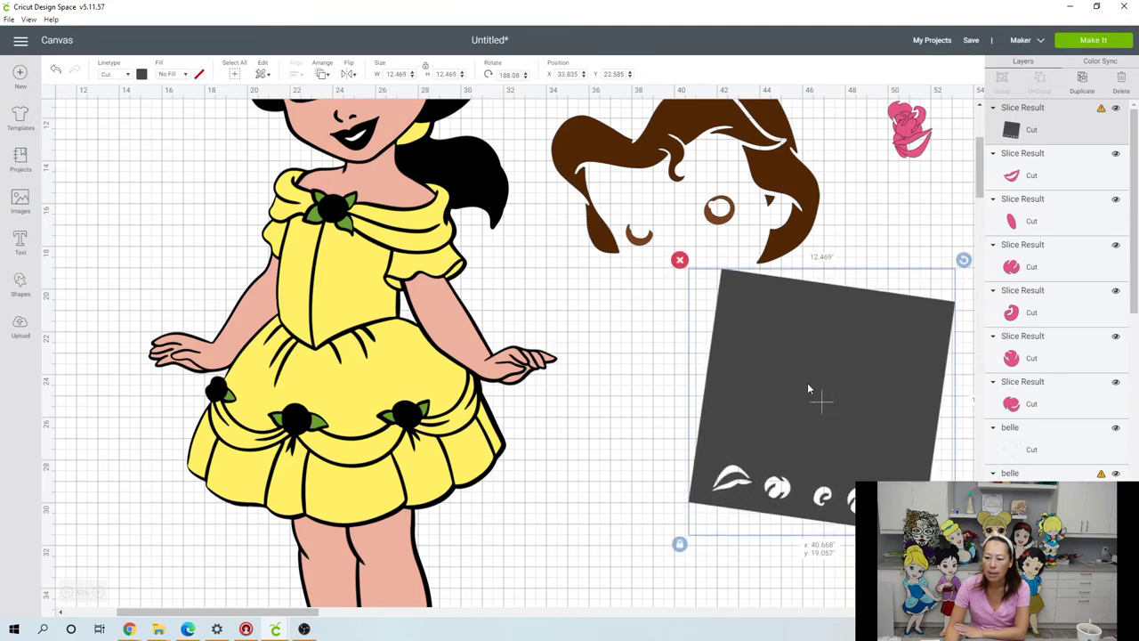
{"action": "left_click", "coordinate": [646, 391]}
{"action": "left_click_drag", "start_coordinate": [653, 379], "coordinate": [789, 216]}
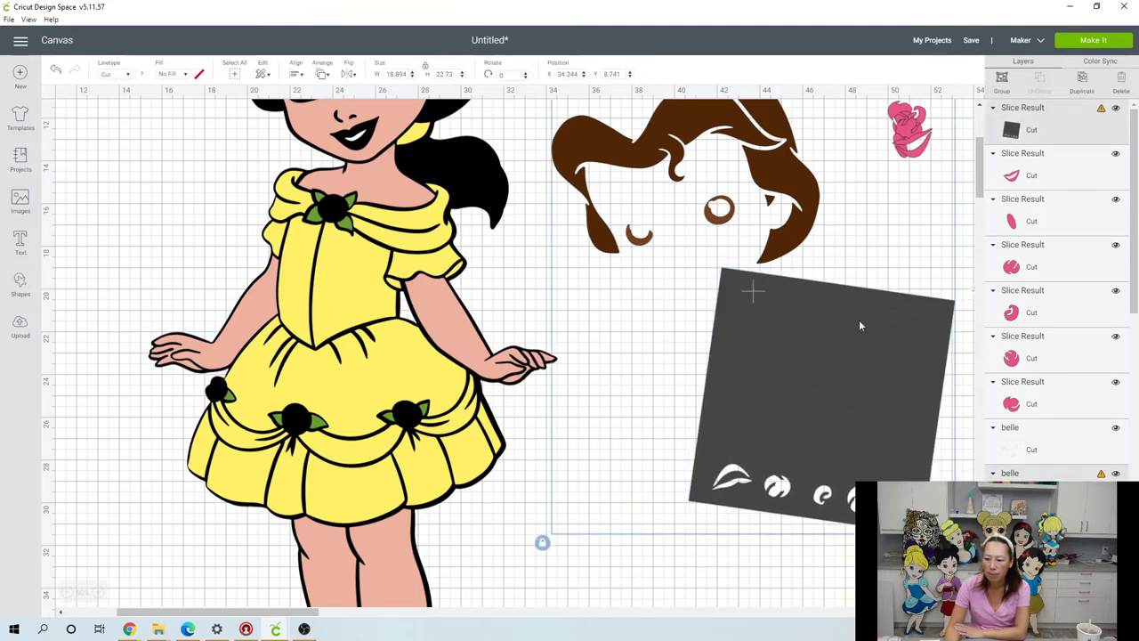
{"action": "left_click", "coordinate": [731, 575]}
{"action": "scroll", "coordinate": [815, 354], "scroll_direction": "up", "scroll_amount": 2}
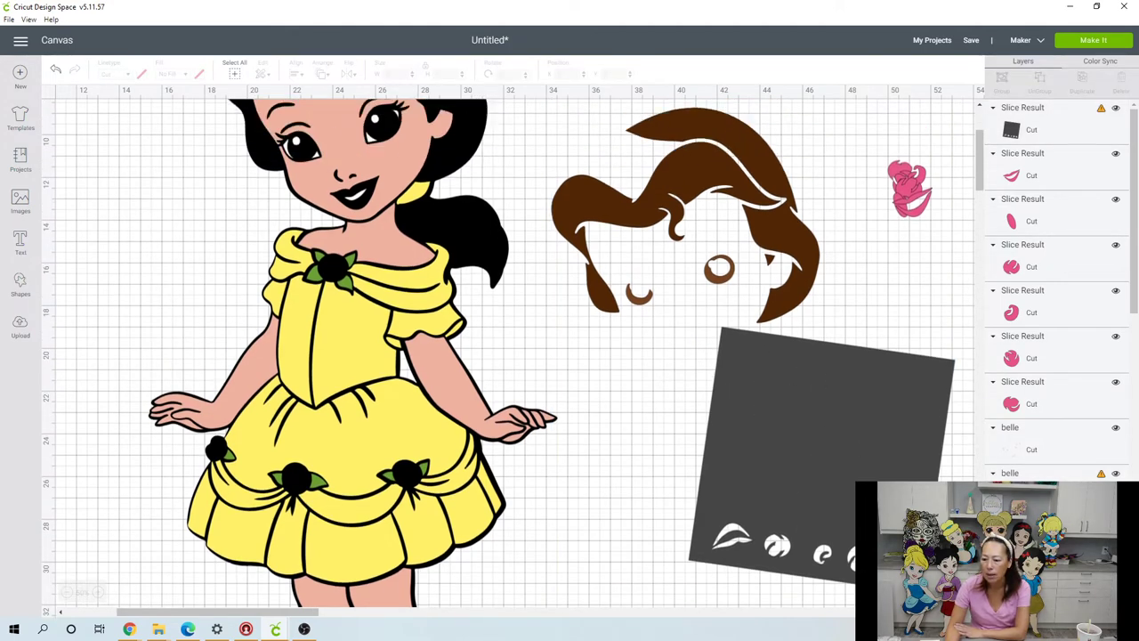
{"action": "left_click_drag", "start_coordinate": [644, 453], "coordinate": [805, 291]}
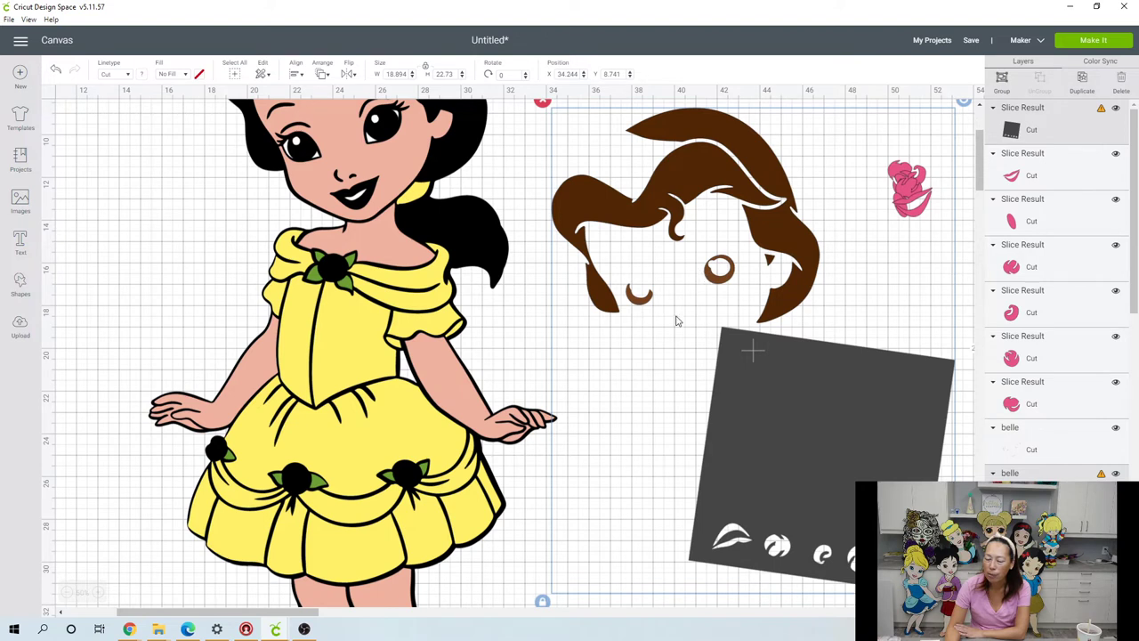
{"action": "left_click", "coordinate": [521, 538]}
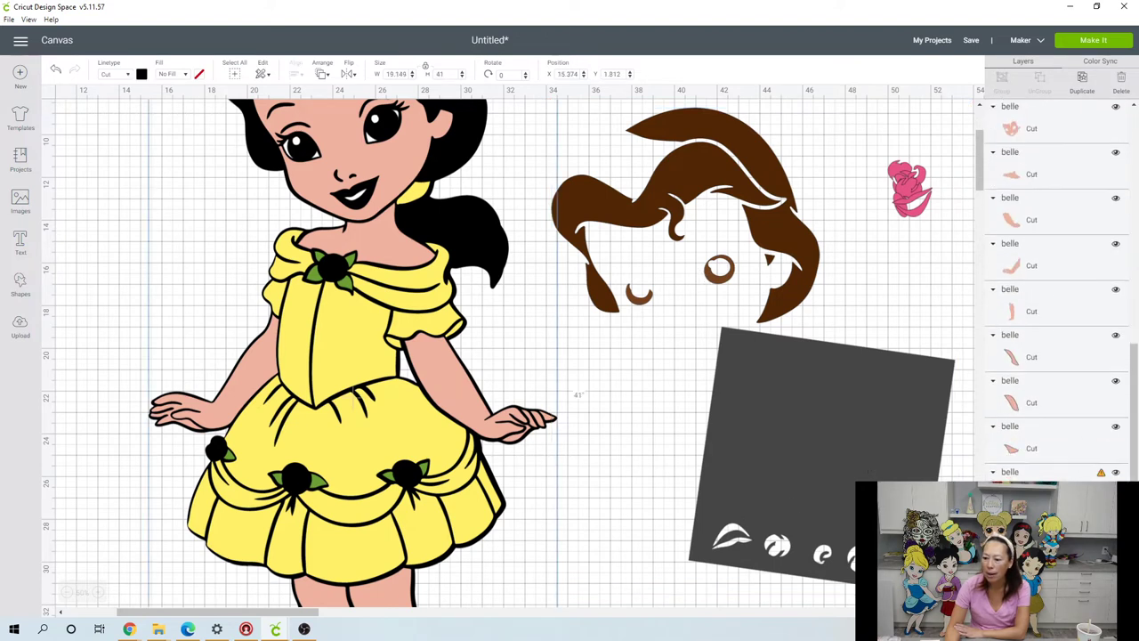
Step: Ungroup the brown hair from its eye pieces and nudge the hair over the square
{"action": "left_click", "coordinate": [671, 171]}
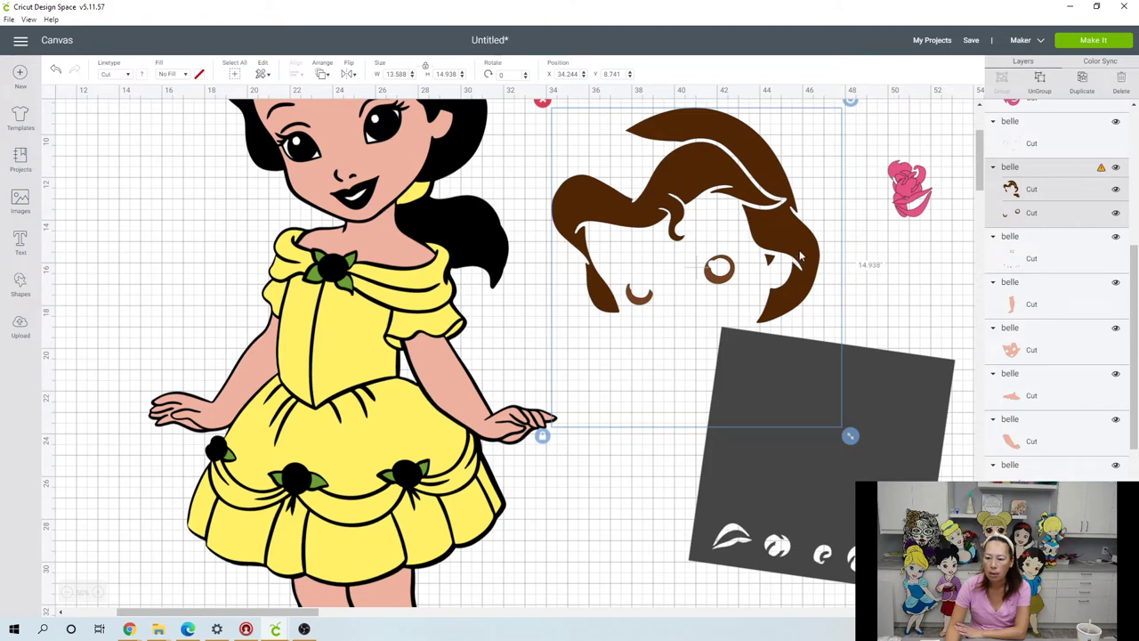
{"action": "left_click", "coordinate": [1041, 82]}
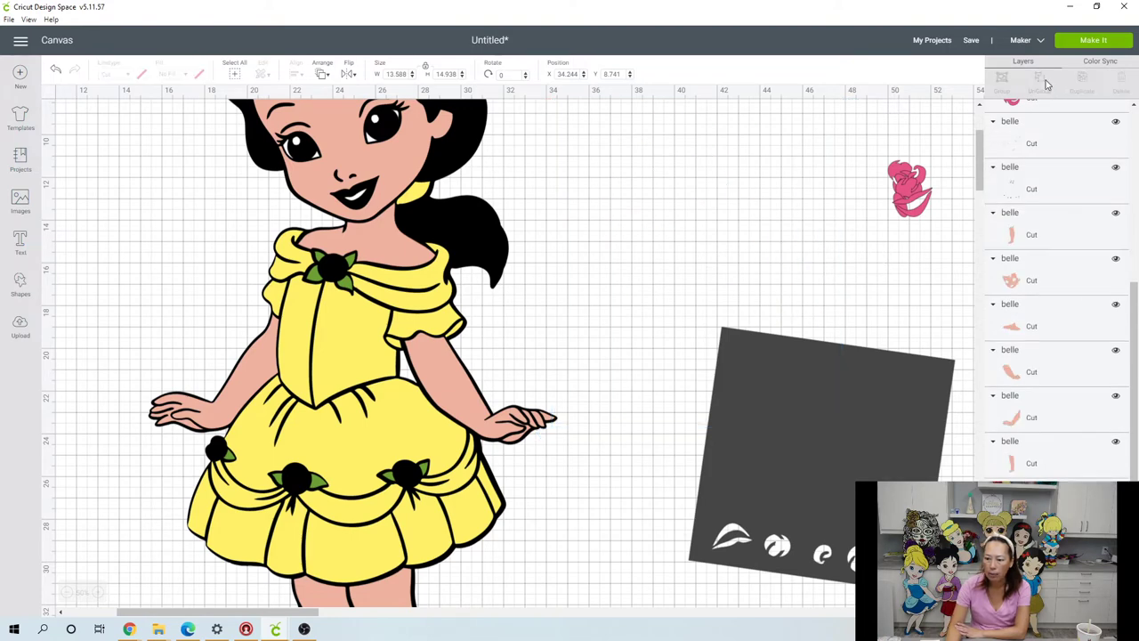
{"action": "left_click_drag", "start_coordinate": [740, 252], "coordinate": [782, 303]}
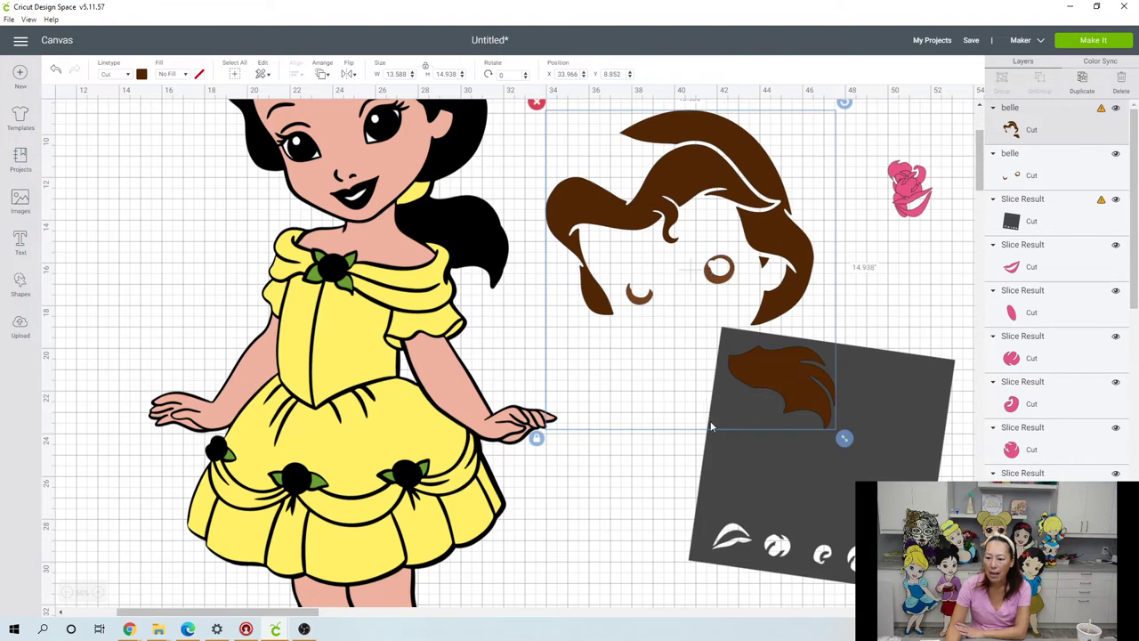
Step: Align the hair over the dark square and pull the sliced hair piece out
{"action": "left_click", "coordinate": [678, 509]}
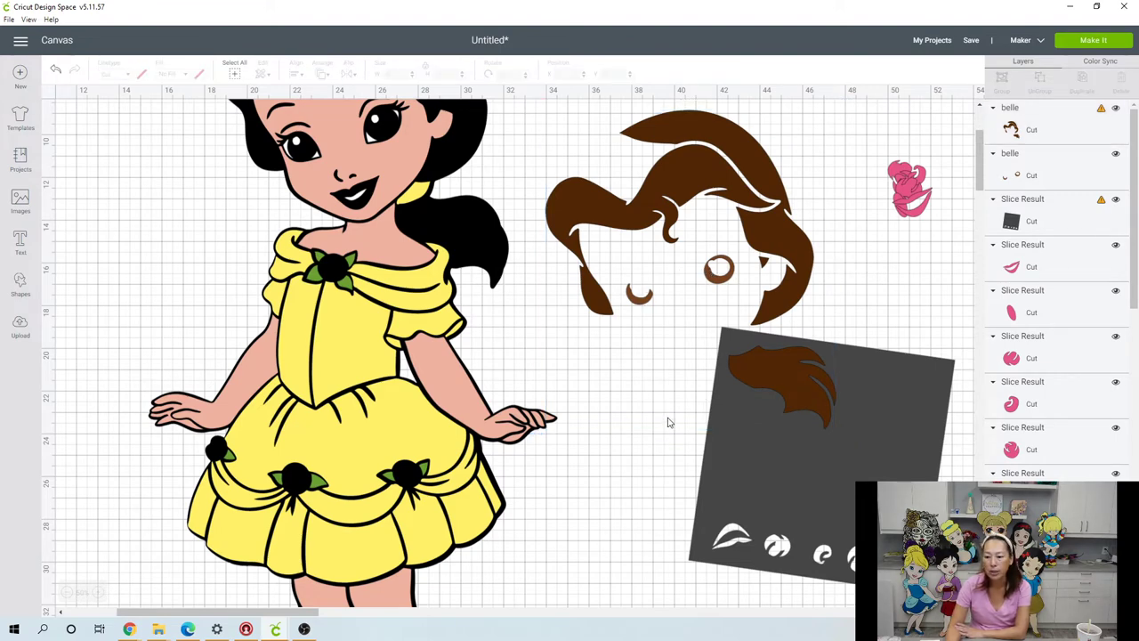
{"action": "mouse_move", "coordinate": [669, 423]}
{"action": "left_mouse_down"}
{"action": "mouse_move", "coordinate": [704, 411]}
{"action": "mouse_move", "coordinate": [686, 422]}
{"action": "left_mouse_up"}
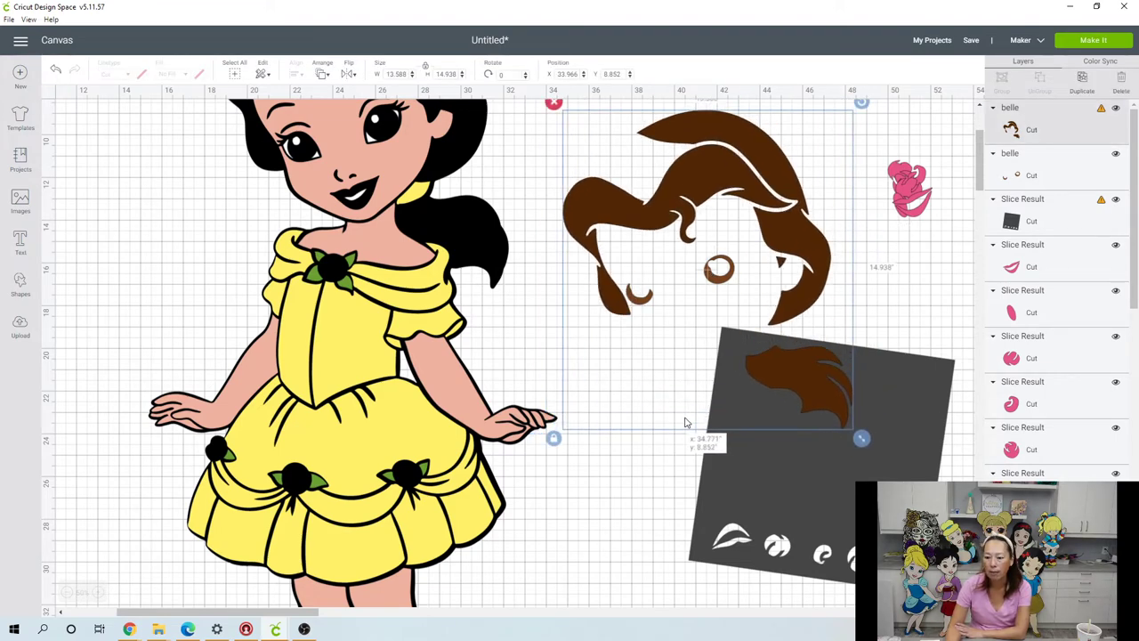
{"action": "left_click", "coordinate": [674, 494]}
{"action": "left_click_drag", "start_coordinate": [669, 493], "coordinate": [783, 363]}
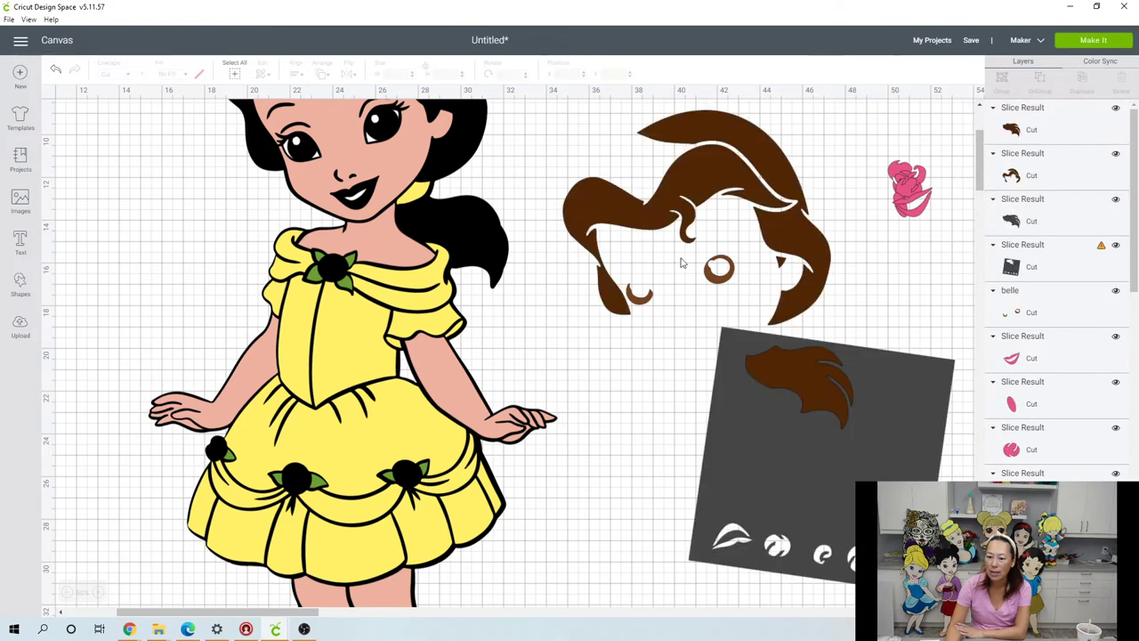
{"action": "left_click_drag", "start_coordinate": [807, 382], "coordinate": [915, 254]}
Step: Delete the leftover dark hair piece and lay the large hair piece over the square
{"action": "left_click_drag", "start_coordinate": [827, 397], "coordinate": [722, 464]}
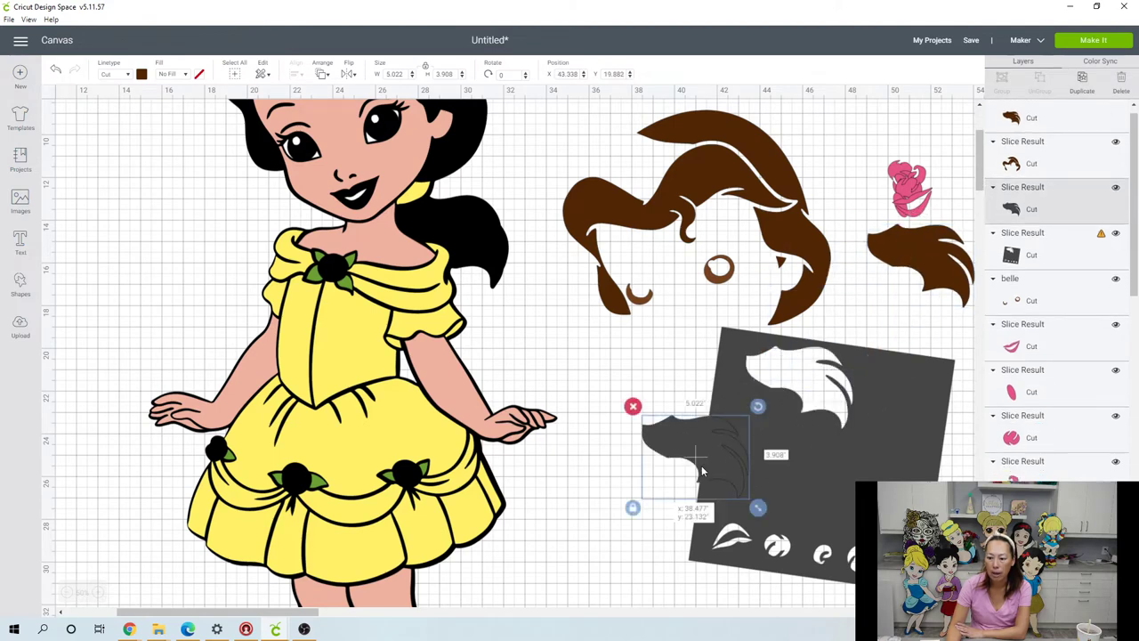
{"action": "key", "text": "Delete"}
{"action": "left_click_drag", "start_coordinate": [850, 389], "coordinate": [702, 486]}
{"action": "left_click_drag", "start_coordinate": [796, 206], "coordinate": [852, 455]}
Step: Reposition the dark square over the skirt, then delete the sliced dark square
{"action": "left_click_drag", "start_coordinate": [694, 546], "coordinate": [516, 419]}
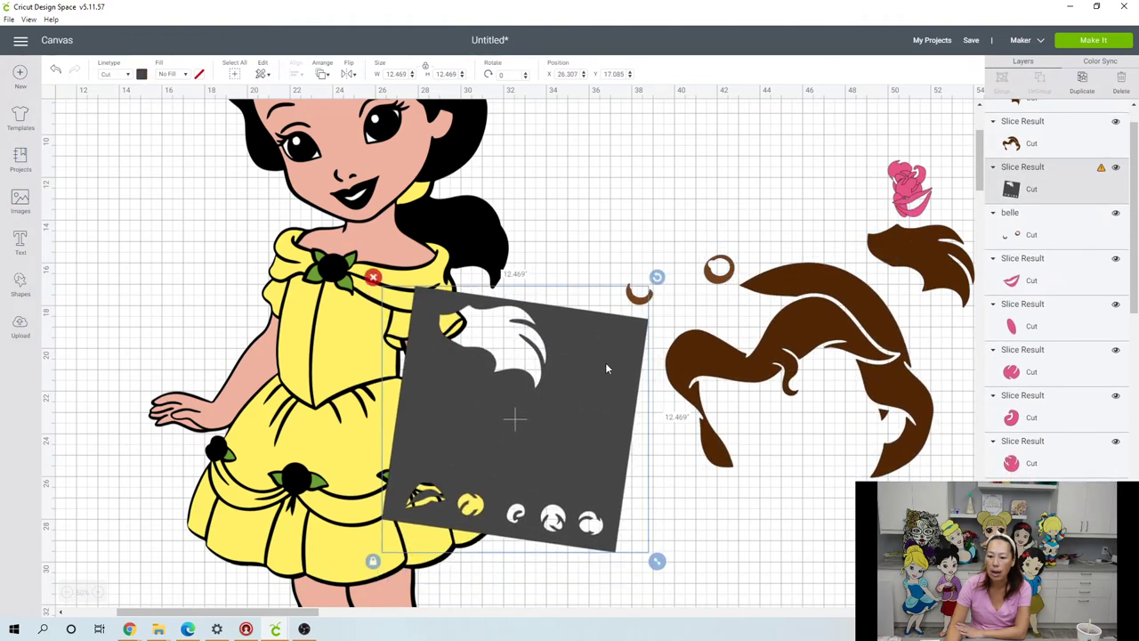
{"action": "left_click_drag", "start_coordinate": [605, 362], "coordinate": [616, 324]}
{"action": "left_click", "coordinate": [639, 192]}
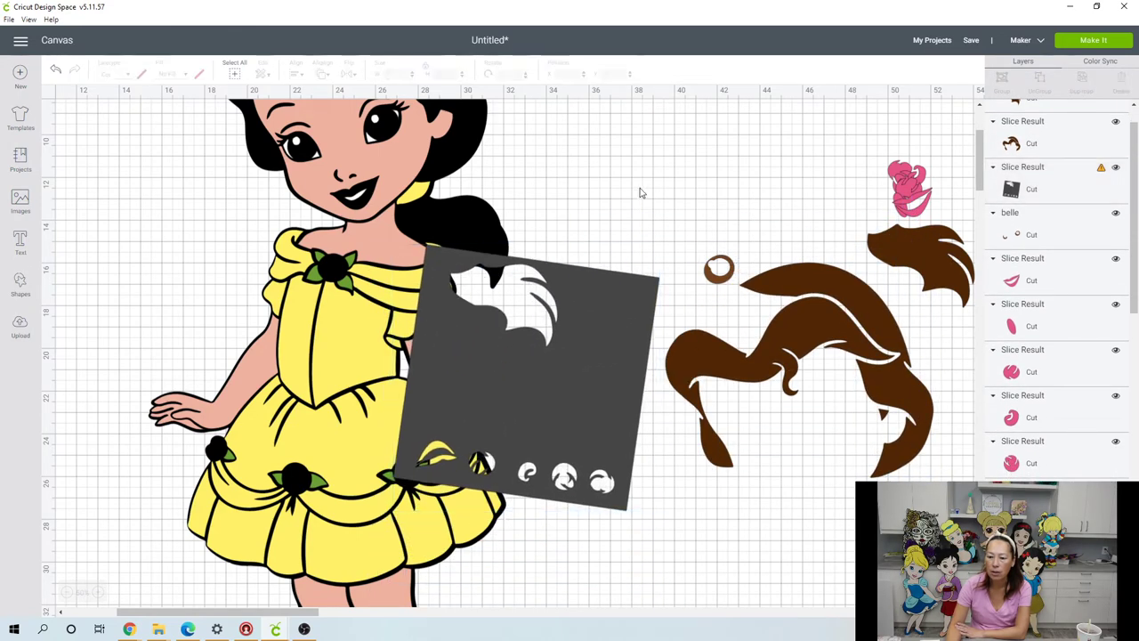
{"action": "left_click", "coordinate": [636, 300]}
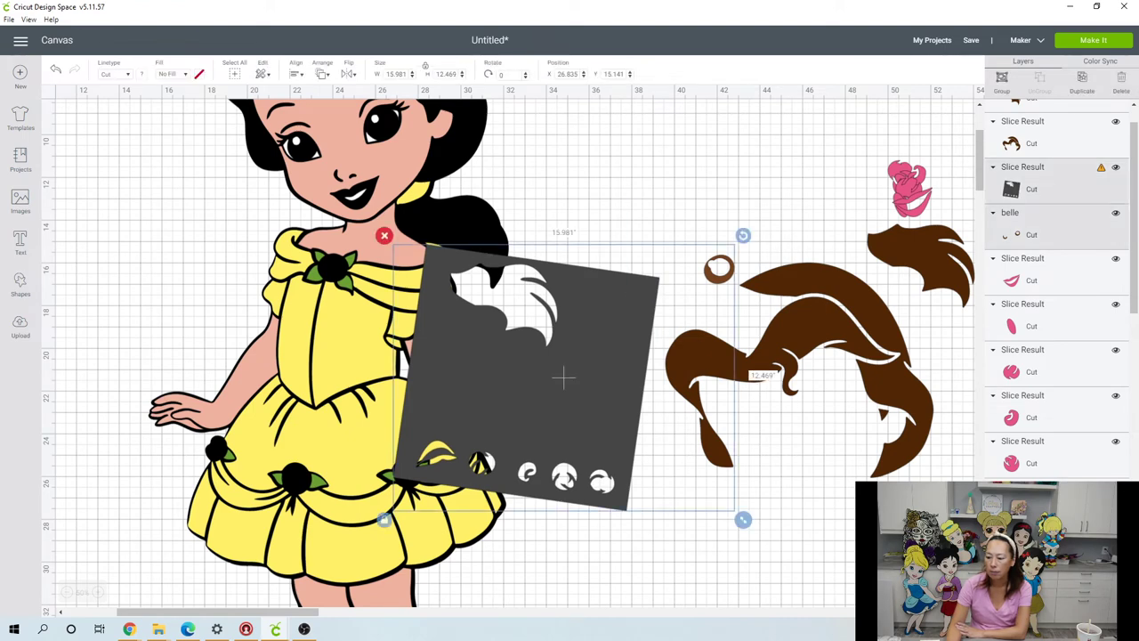
{"action": "left_click_drag", "start_coordinate": [720, 283], "coordinate": [843, 189]}
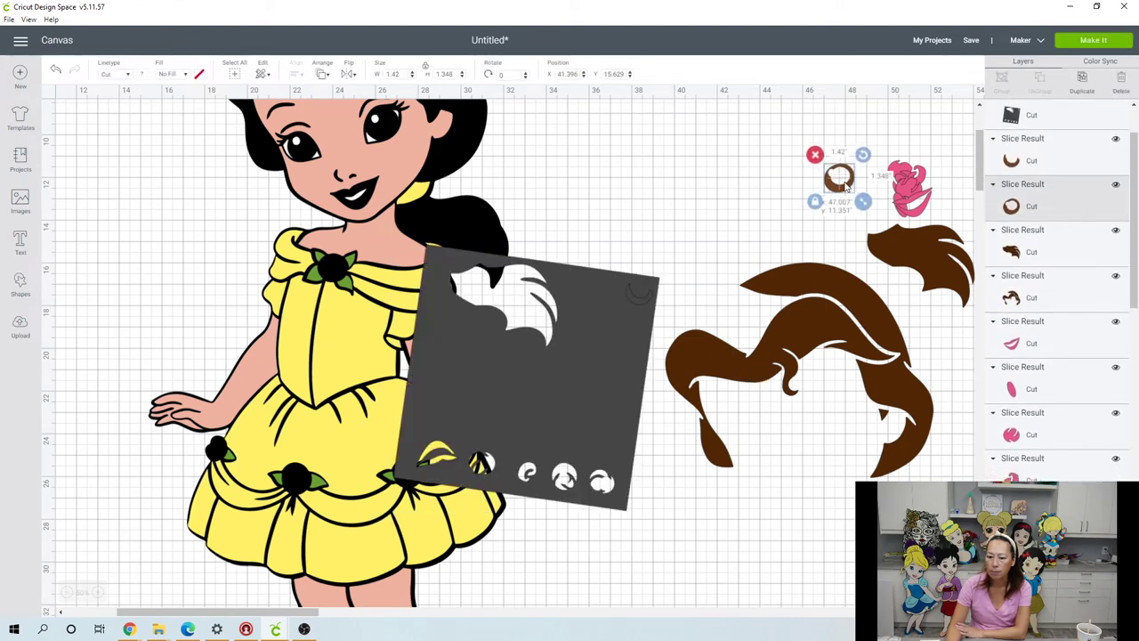
{"action": "left_click_drag", "start_coordinate": [599, 310], "coordinate": [539, 422]}
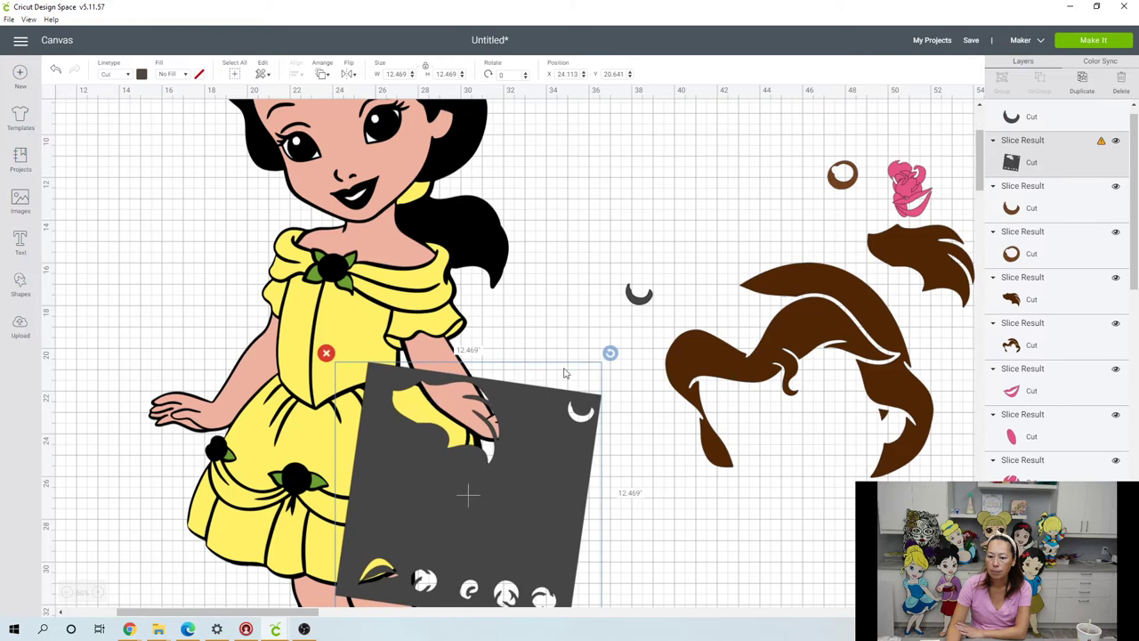
{"action": "left_click", "coordinate": [326, 353]}
Step: Delete the spare dark crescent and set the brown crescent onto the brown ring
{"action": "left_click", "coordinate": [639, 300]}
{"action": "left_click_drag", "start_coordinate": [633, 309], "coordinate": [605, 367]}
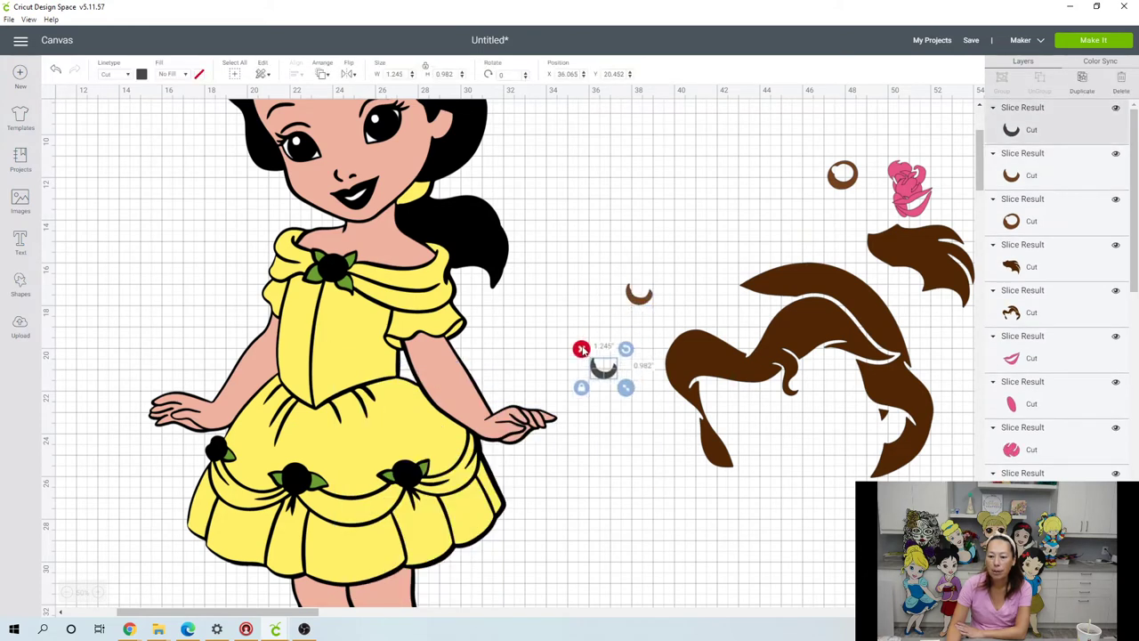
{"action": "left_click", "coordinate": [584, 350]}
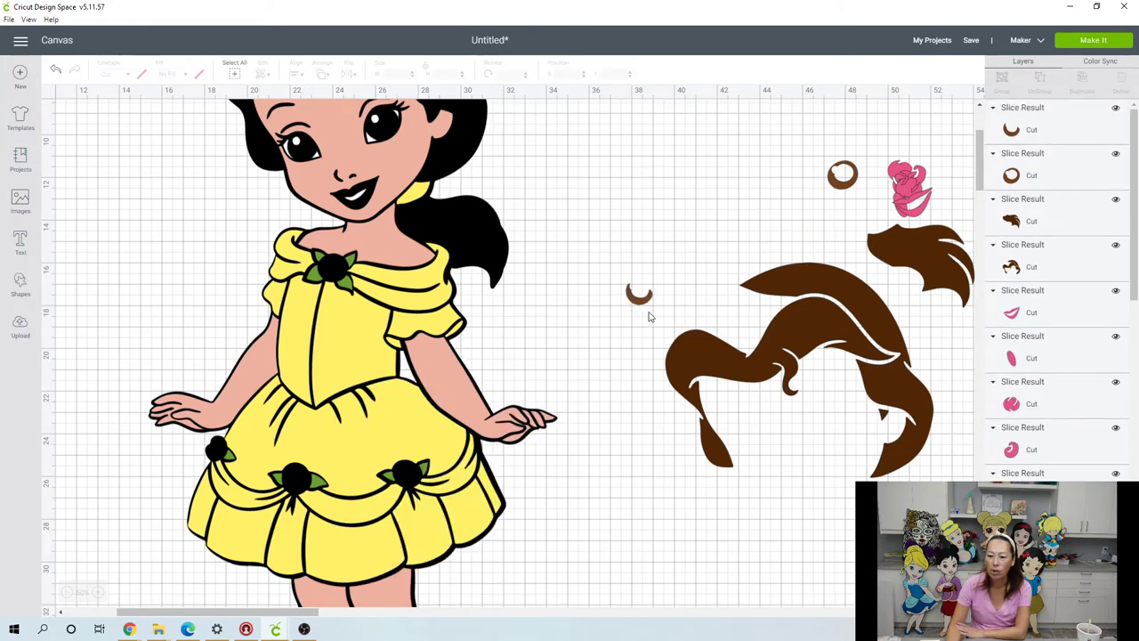
{"action": "left_click_drag", "start_coordinate": [639, 296], "coordinate": [851, 193]}
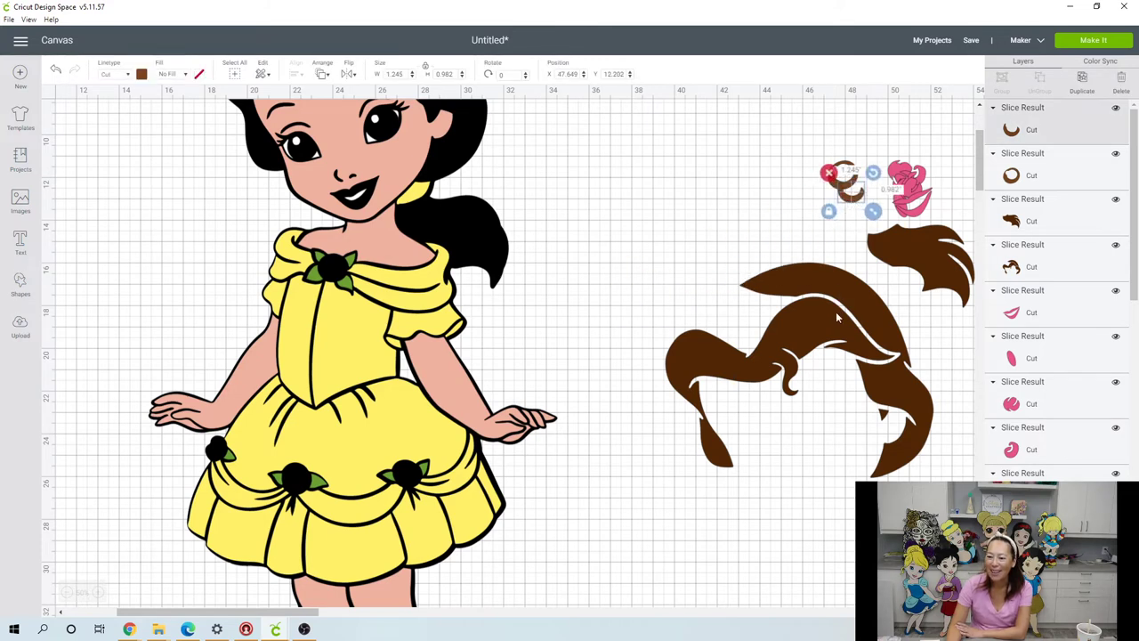
Step: Move the large brown hair piece into open space and duplicate it with Ctrl+D
{"action": "left_click_drag", "start_coordinate": [872, 387], "coordinate": [763, 364]}
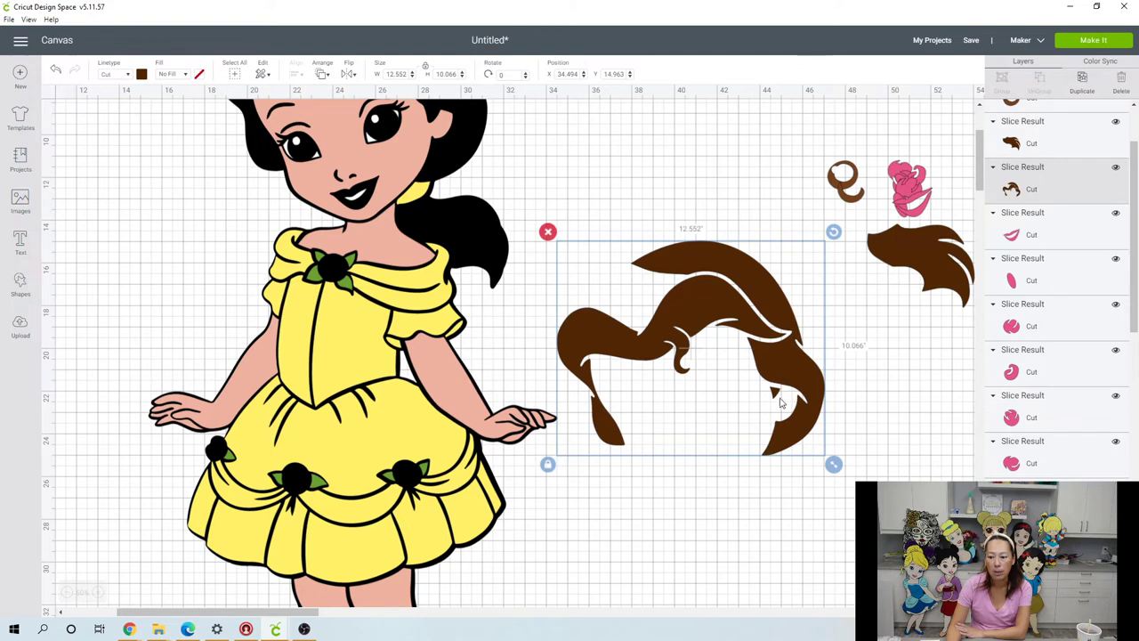
{"action": "left_click_drag", "start_coordinate": [779, 392], "coordinate": [827, 386]}
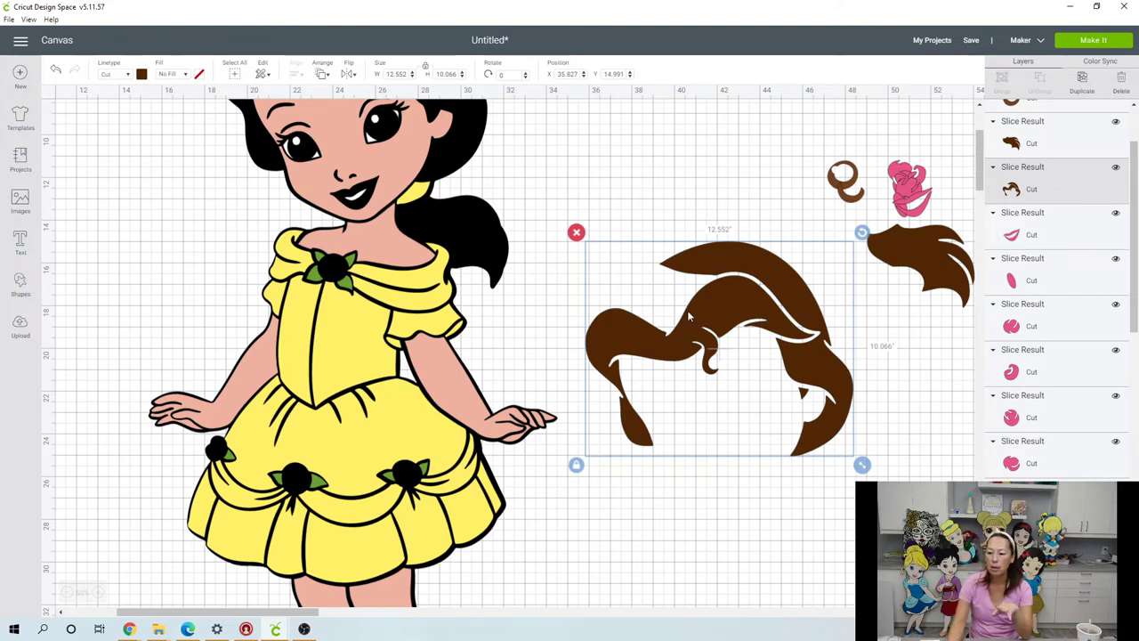
{"action": "left_click", "coordinate": [1077, 92]}
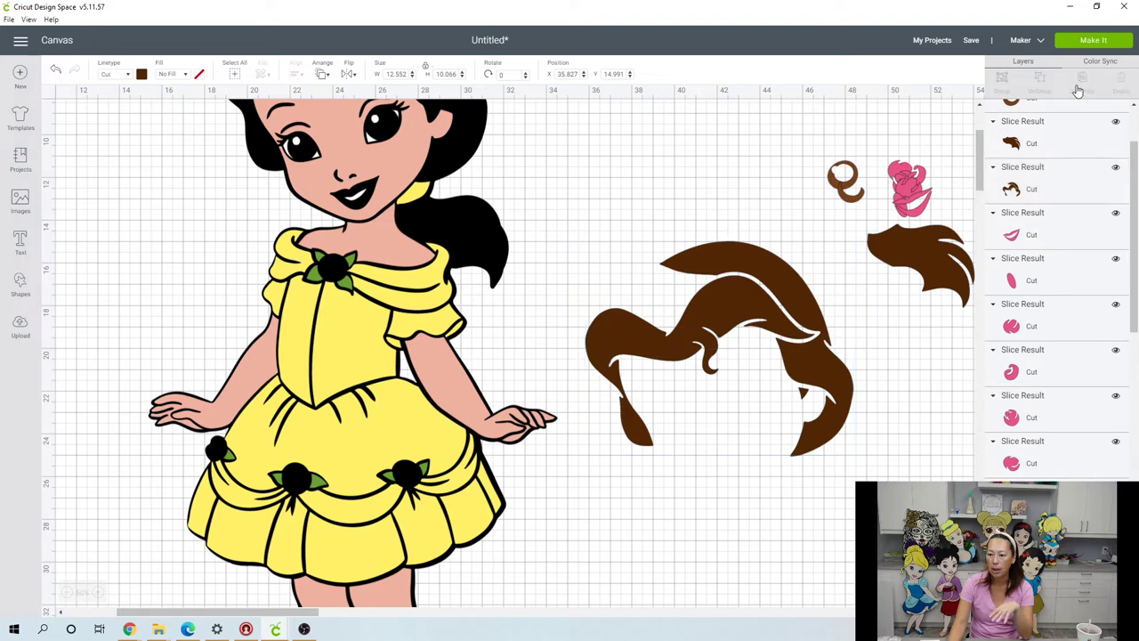
{"action": "left_click", "coordinate": [787, 340]}
{"action": "key", "text": "ctrl+d"}
Step: Hide all contours on the hair copy except the outer strand and triangle, then set it apart
{"action": "left_click_drag", "start_coordinate": [788, 339], "coordinate": [837, 492]}
{"action": "scroll", "coordinate": [788, 478], "scroll_direction": "down", "scroll_amount": 3}
{"action": "left_click", "coordinate": [1113, 599]}
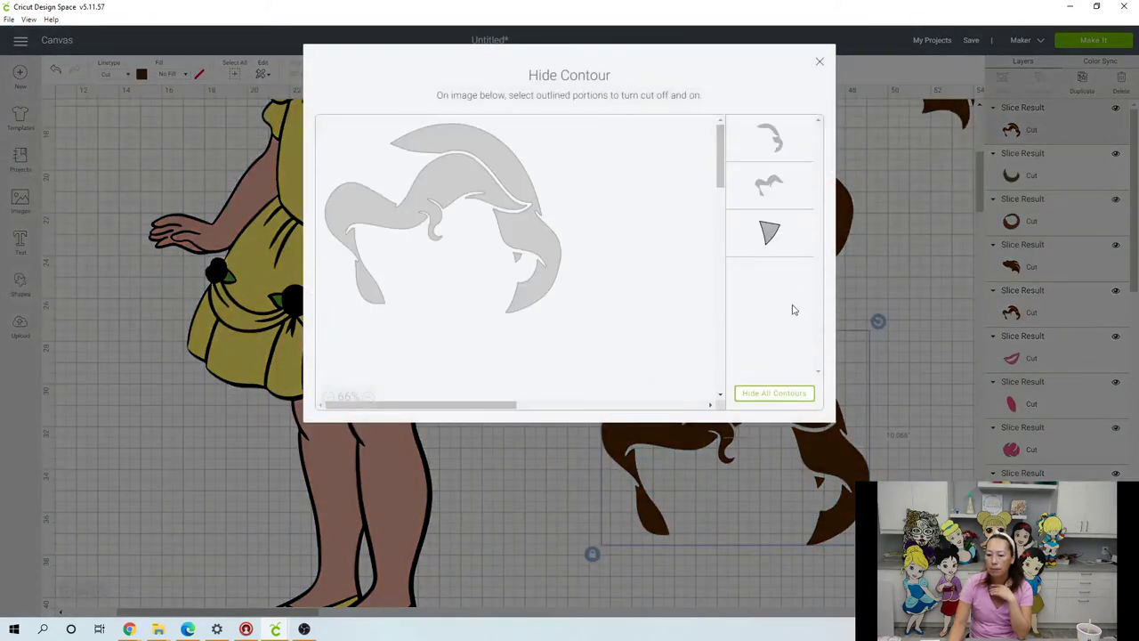
{"action": "left_click", "coordinate": [784, 395]}
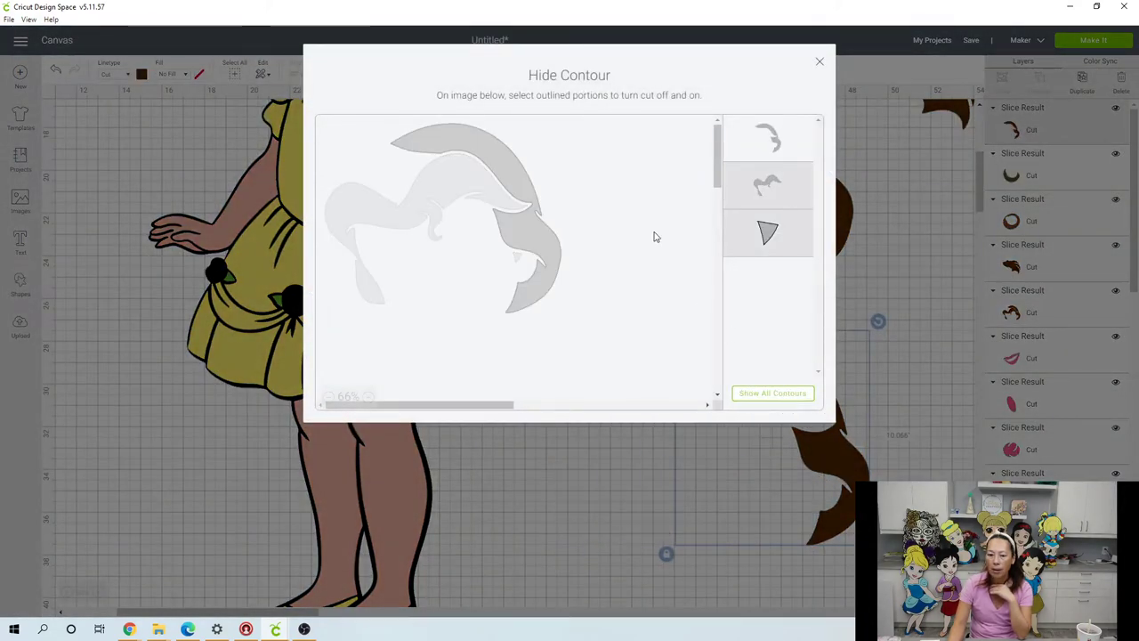
{"action": "left_click", "coordinate": [525, 228]}
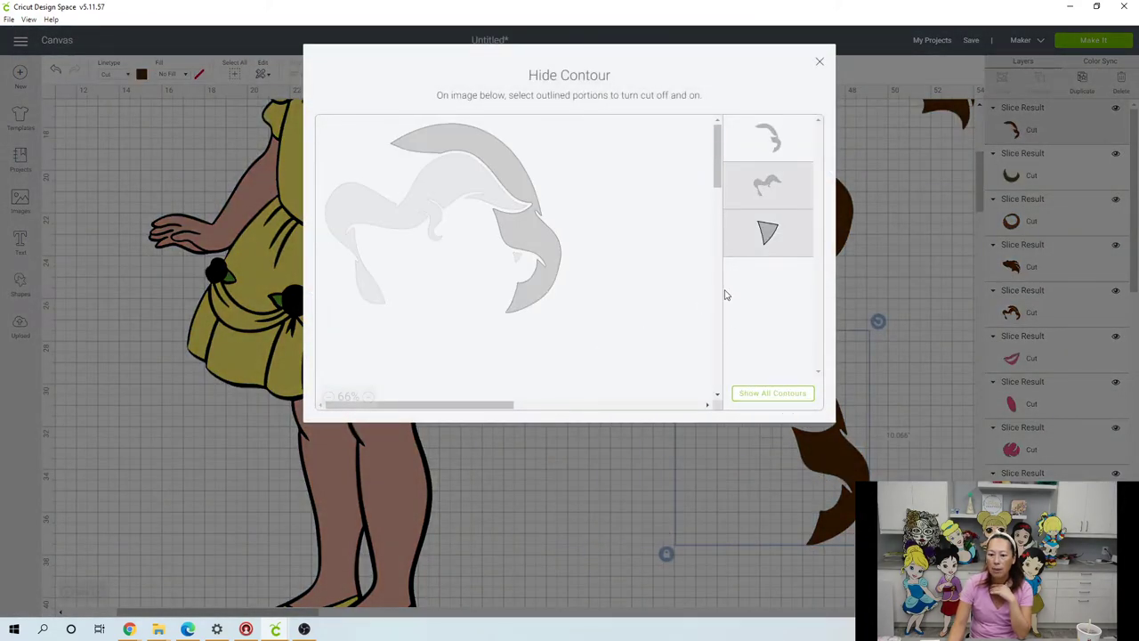
{"action": "left_click", "coordinate": [774, 235]}
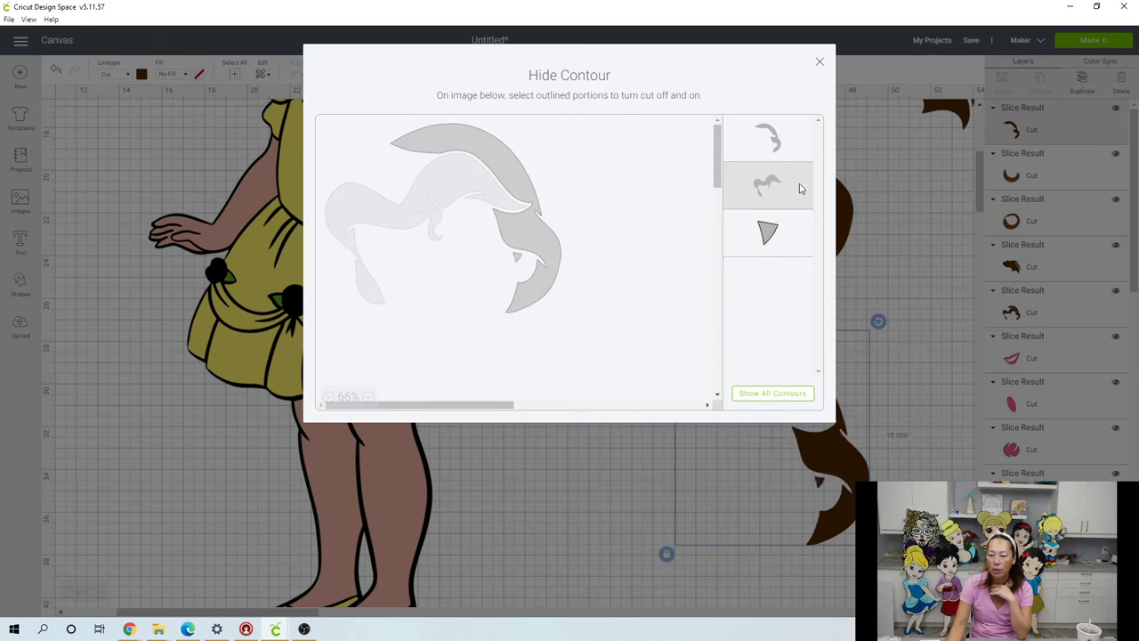
{"action": "left_click", "coordinate": [820, 62]}
{"action": "left_click_drag", "start_coordinate": [821, 396], "coordinate": [919, 253]}
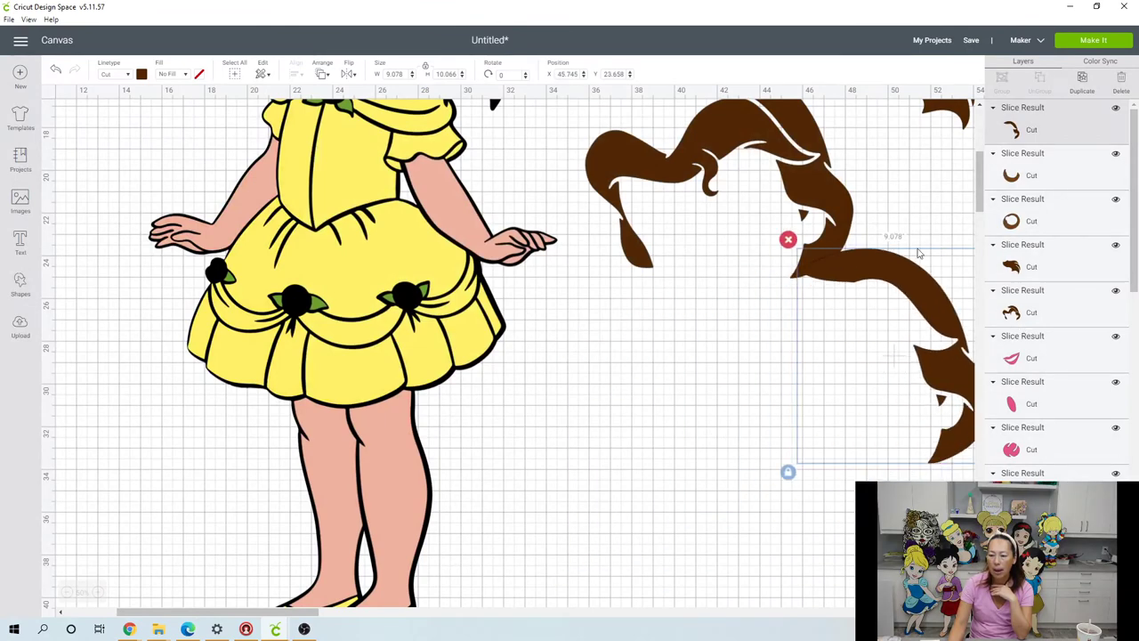
{"action": "left_click_drag", "start_coordinate": [783, 151], "coordinate": [765, 374]}
Step: Hide the outer arc and triangle contours on the other hair piece and stack the fringe onto the strand
{"action": "left_click", "coordinate": [1104, 595]}
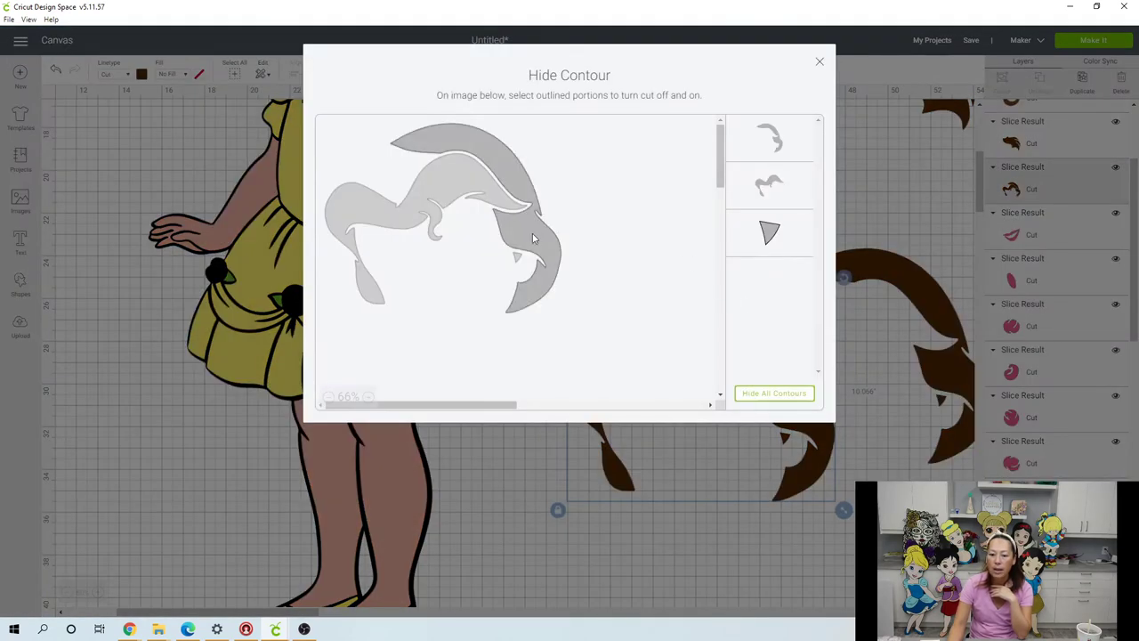
{"action": "left_click", "coordinate": [546, 247]}
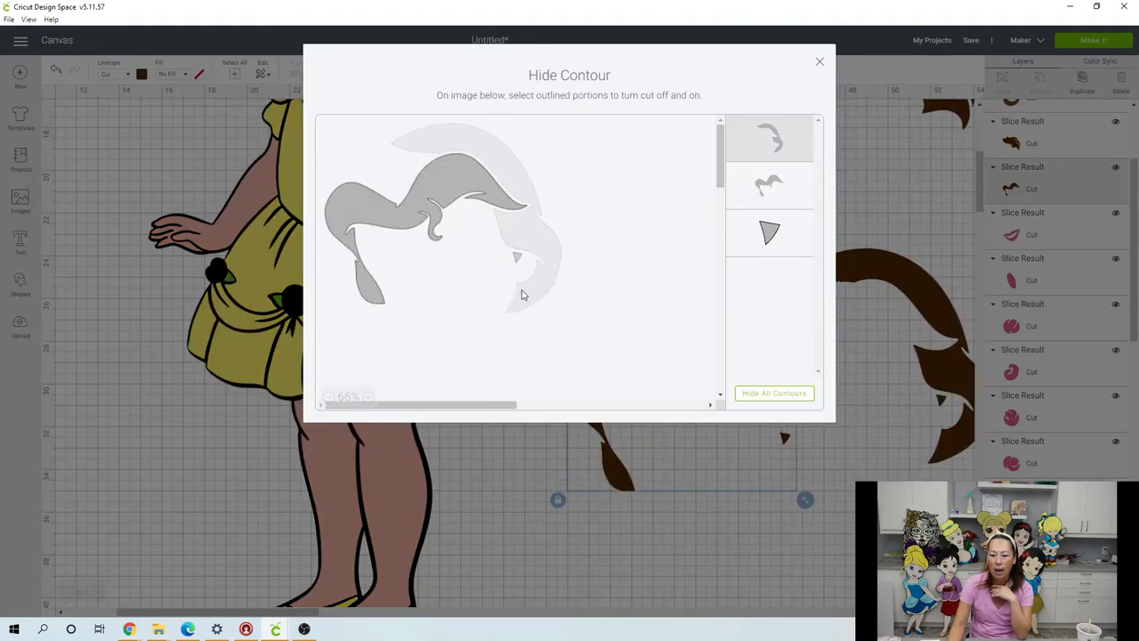
{"action": "left_click", "coordinate": [773, 236]}
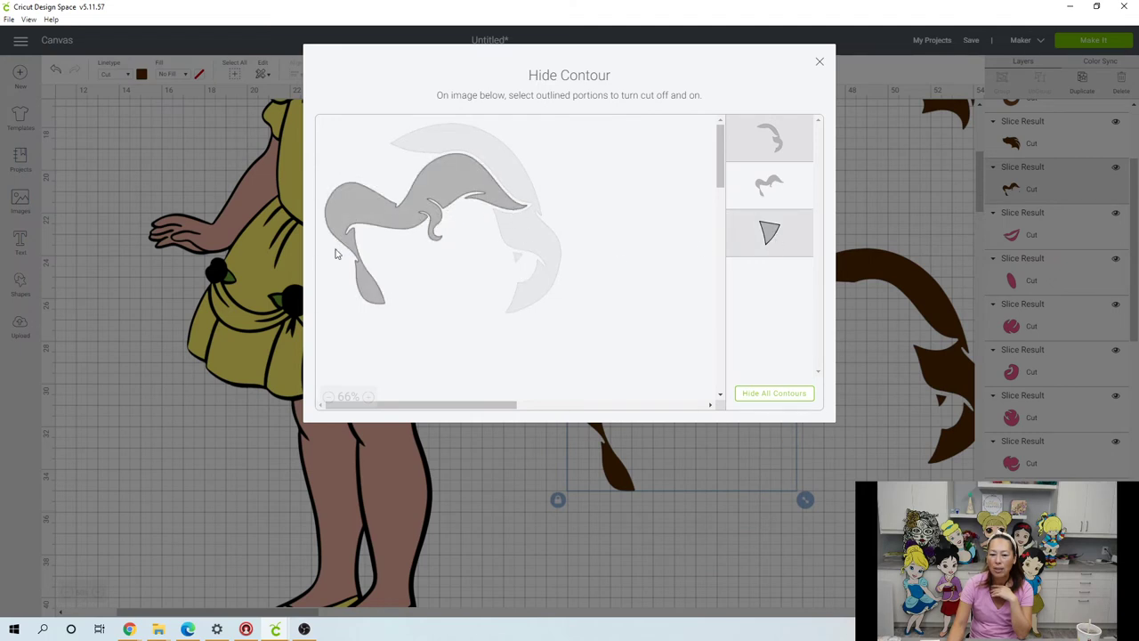
{"action": "left_click", "coordinate": [821, 64]}
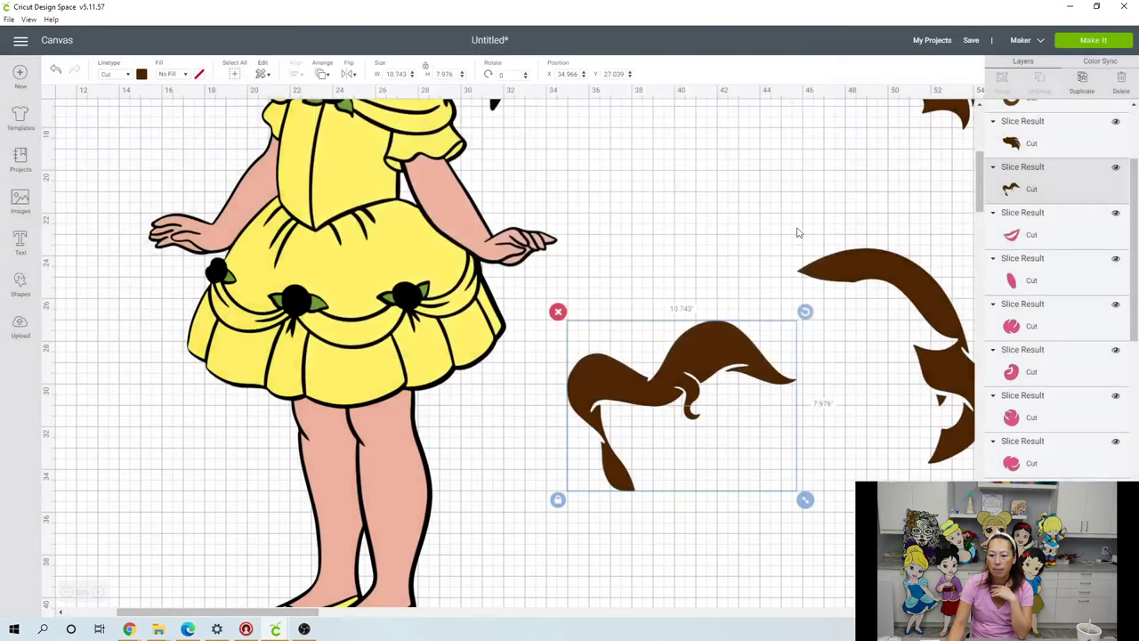
{"action": "left_click_drag", "start_coordinate": [737, 336], "coordinate": [980, 232]}
{"action": "left_click_drag", "start_coordinate": [432, 270], "coordinate": [771, 382]}
Step: Add a square from Shapes and place it below the green leaf pieces
{"action": "scroll", "coordinate": [666, 328], "scroll_direction": "up", "scroll_amount": 3}
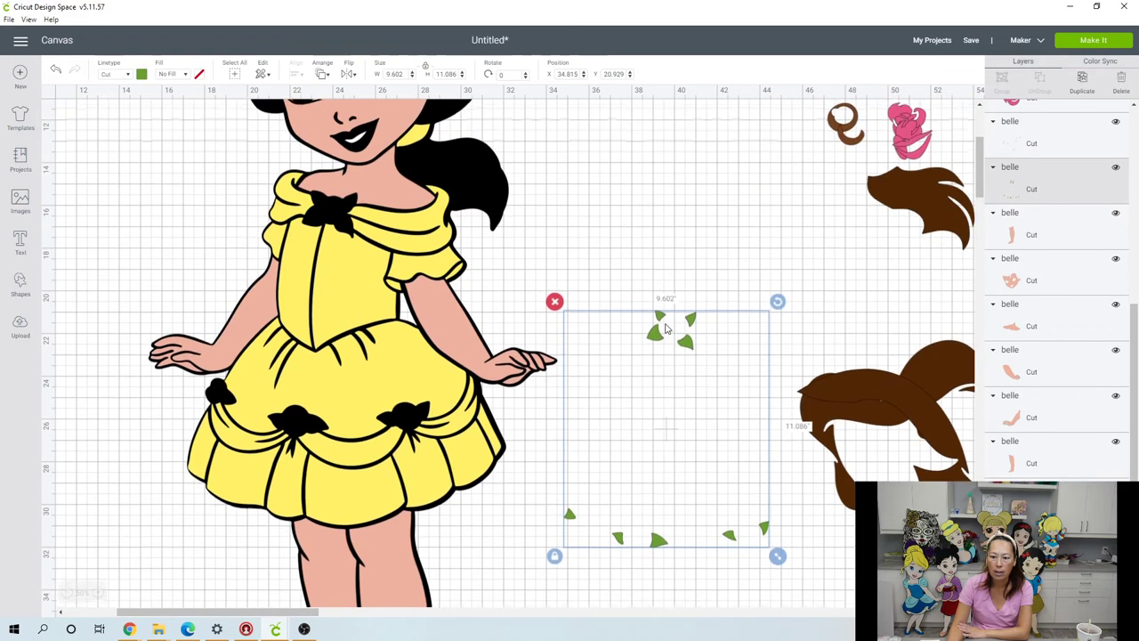
{"action": "scroll", "coordinate": [343, 330], "scroll_direction": "down", "scroll_amount": 2}
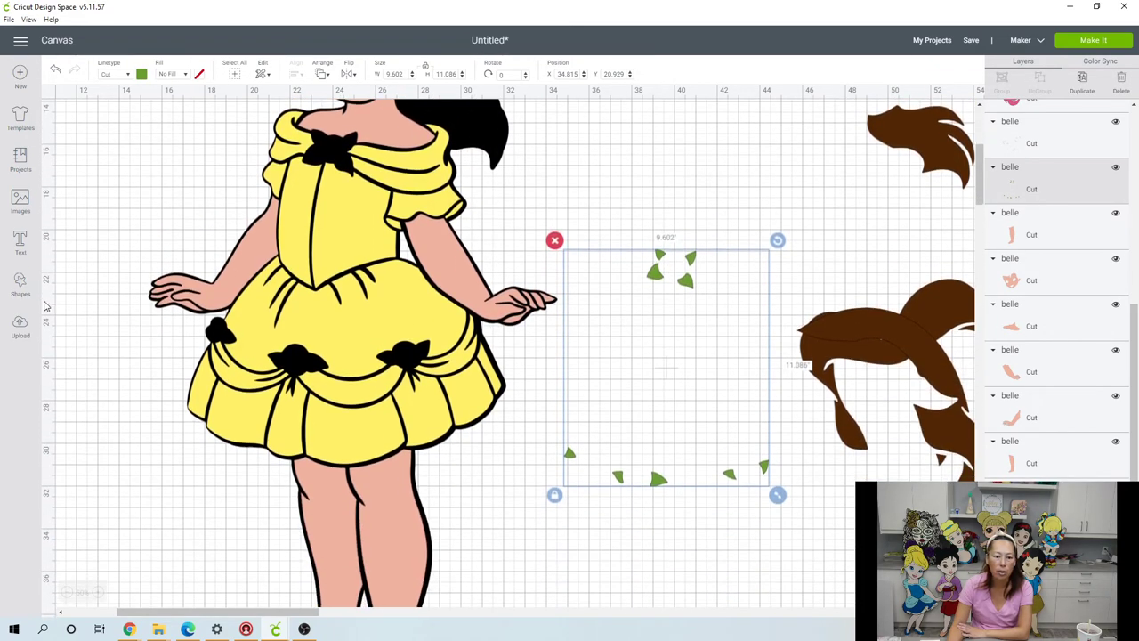
{"action": "left_click", "coordinate": [20, 283]}
{"action": "left_click", "coordinate": [71, 203]}
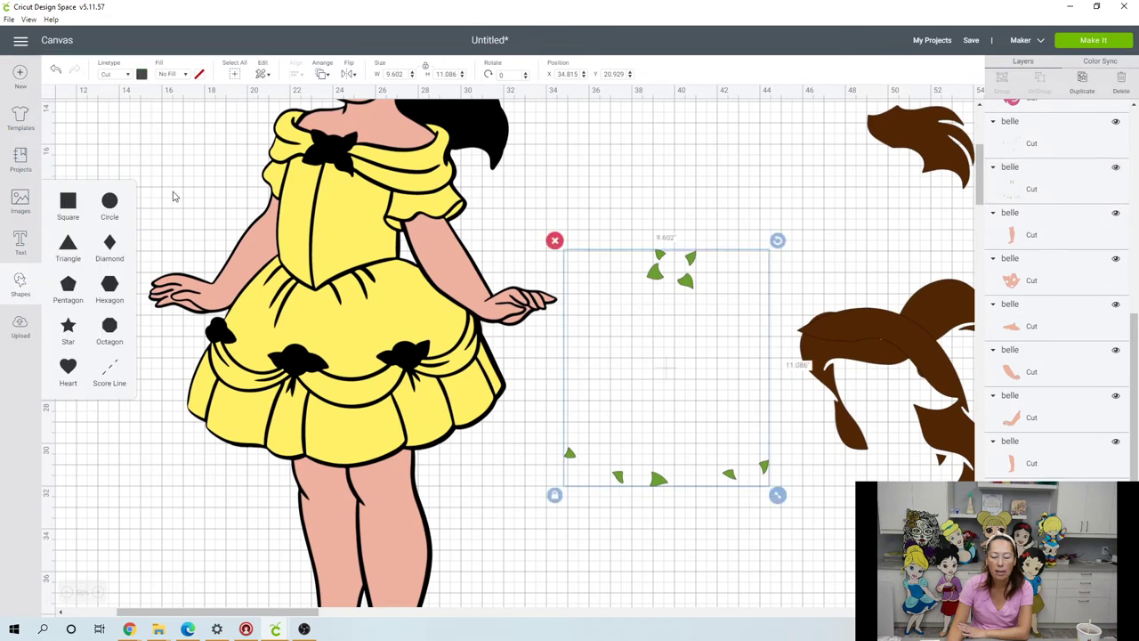
{"action": "left_click_drag", "start_coordinate": [168, 184], "coordinate": [577, 556]}
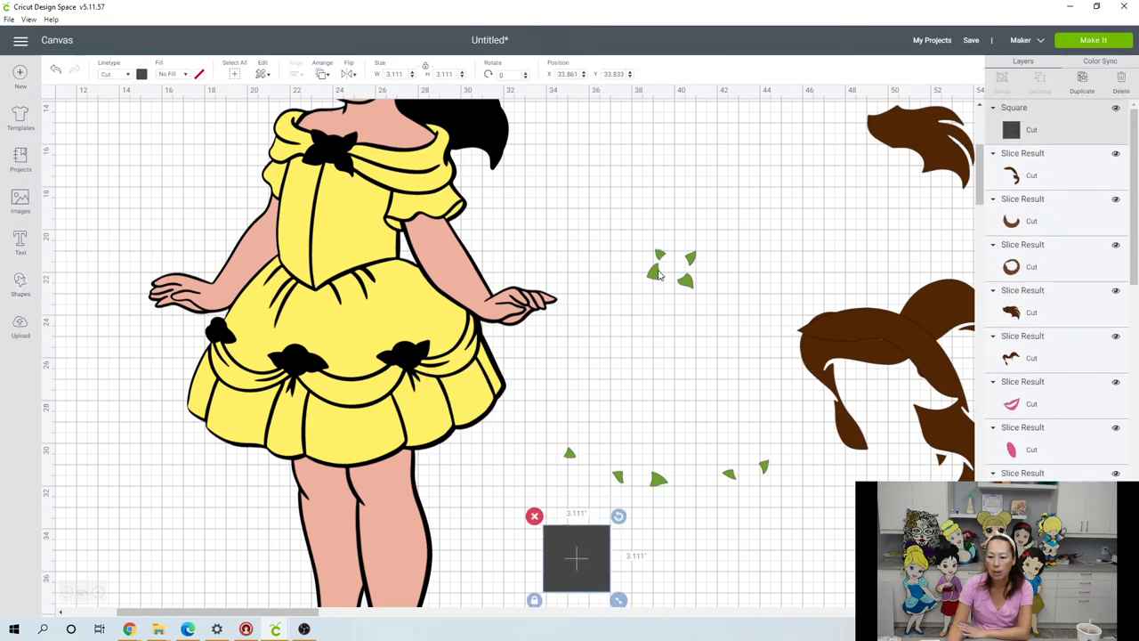
{"action": "left_click", "coordinate": [622, 266]}
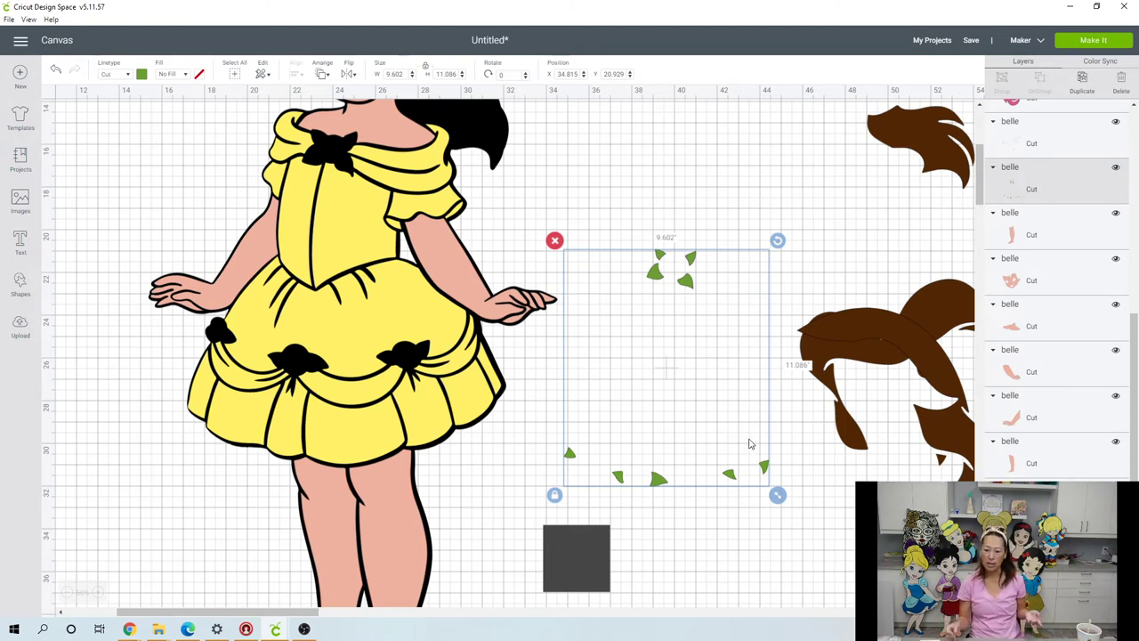
{"action": "left_click_drag", "start_coordinate": [605, 554], "coordinate": [574, 481]}
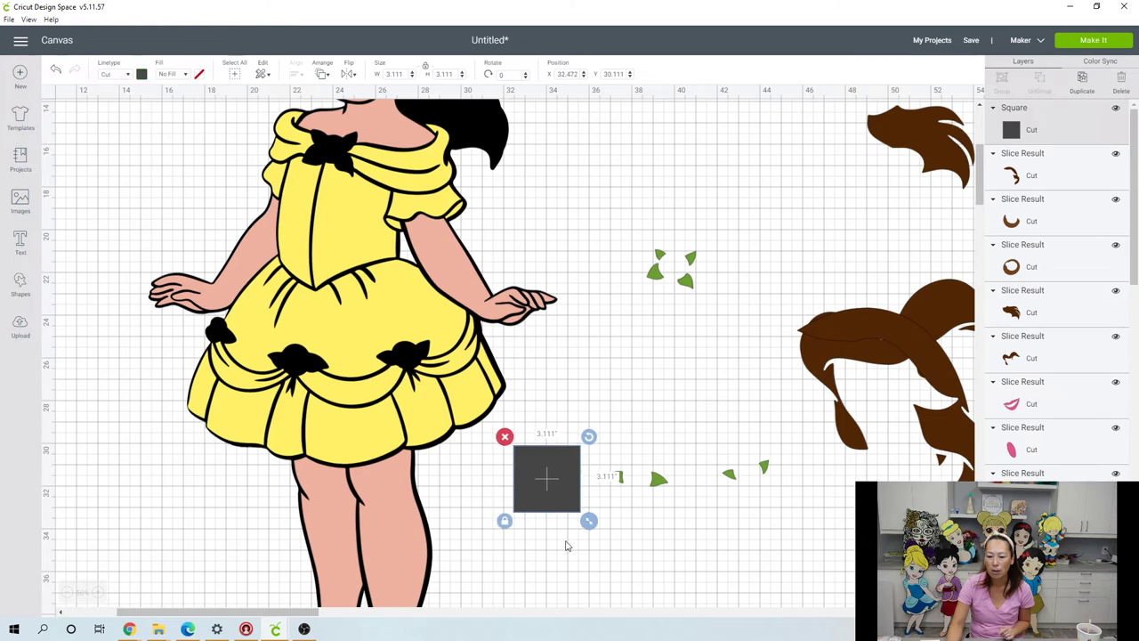
Step: Try box-selecting the square together with the nearby leaf pieces
{"action": "left_click_drag", "start_coordinate": [620, 558], "coordinate": [634, 507]}
{"action": "left_click_drag", "start_coordinate": [676, 570], "coordinate": [695, 517]}
{"action": "left_click", "coordinate": [612, 496]}
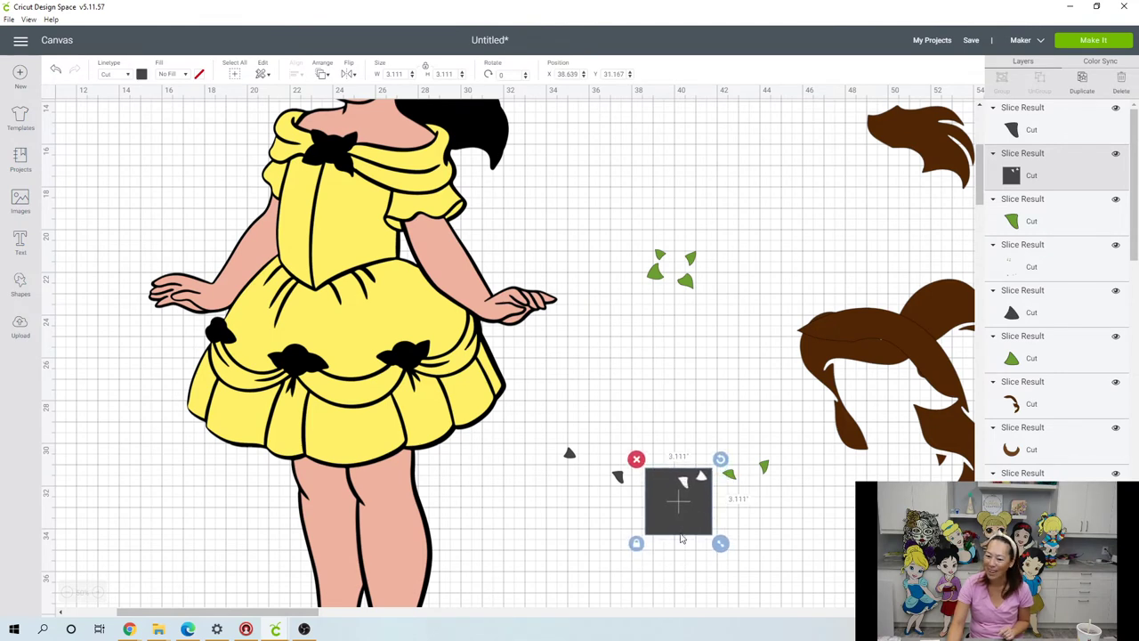
{"action": "left_click", "coordinate": [738, 575]}
{"action": "left_click_drag", "start_coordinate": [708, 566], "coordinate": [801, 461]}
{"action": "left_click", "coordinate": [819, 570]}
{"action": "left_click", "coordinate": [778, 545]}
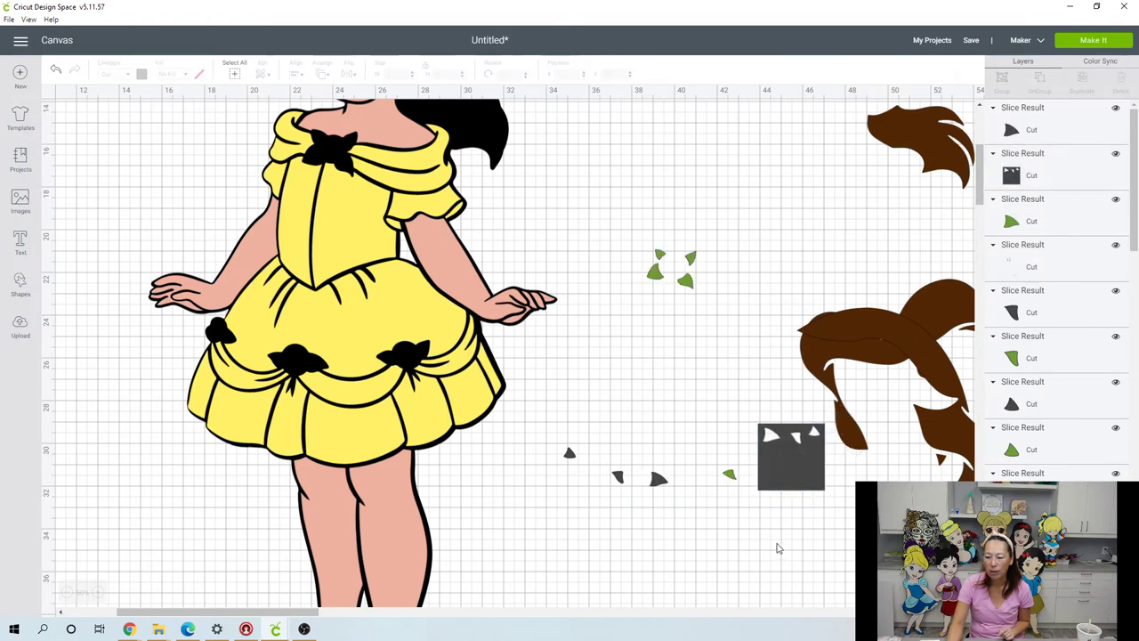
{"action": "left_click", "coordinate": [801, 542]}
Step: Move the square up beside the leaves and box-select it with the small leaf pieces
{"action": "left_click_drag", "start_coordinate": [804, 551], "coordinate": [761, 464]}
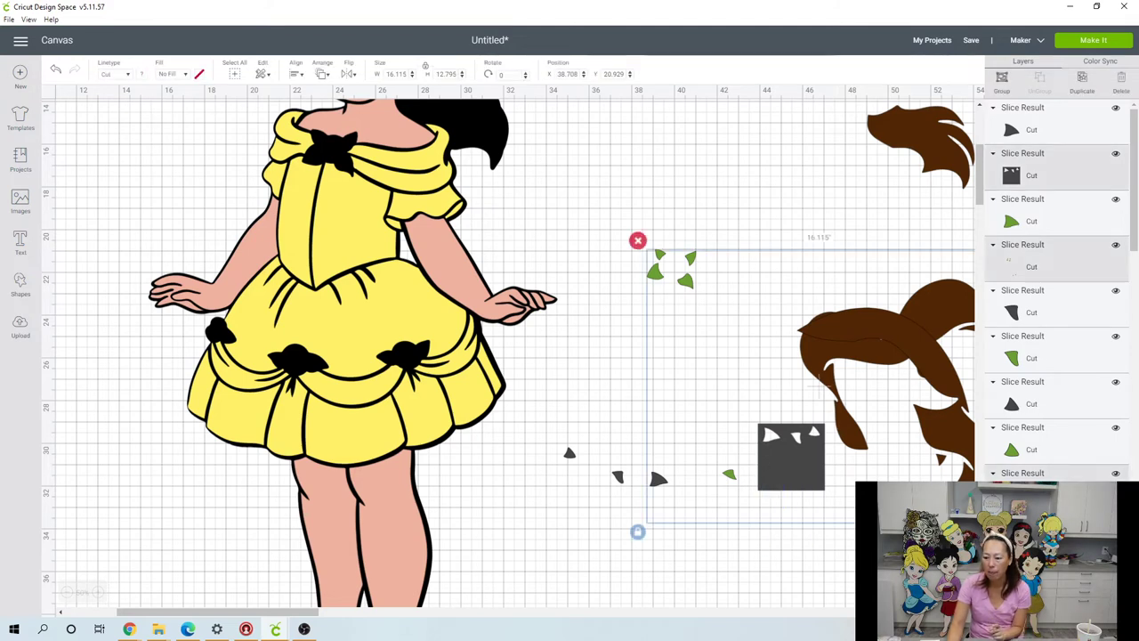
{"action": "left_click", "coordinate": [801, 589]}
{"action": "left_click_drag", "start_coordinate": [795, 529], "coordinate": [759, 479]}
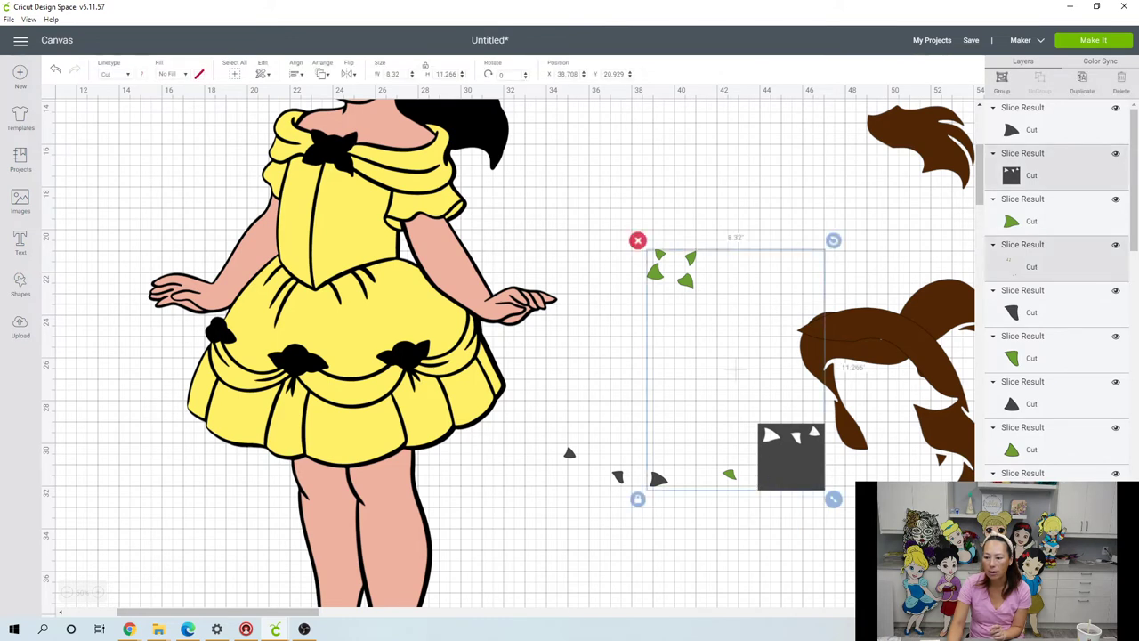
{"action": "left_click", "coordinate": [759, 479]}
{"action": "left_click_drag", "start_coordinate": [760, 479], "coordinate": [648, 269]}
{"action": "left_click", "coordinate": [701, 196]}
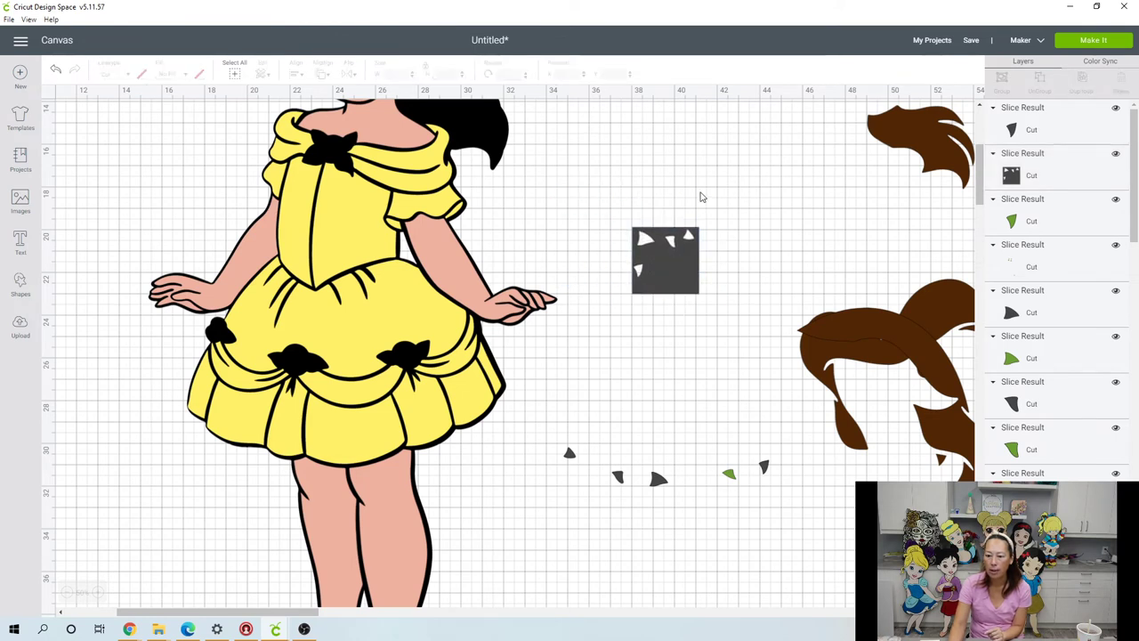
{"action": "left_click_drag", "start_coordinate": [656, 178], "coordinate": [821, 426]}
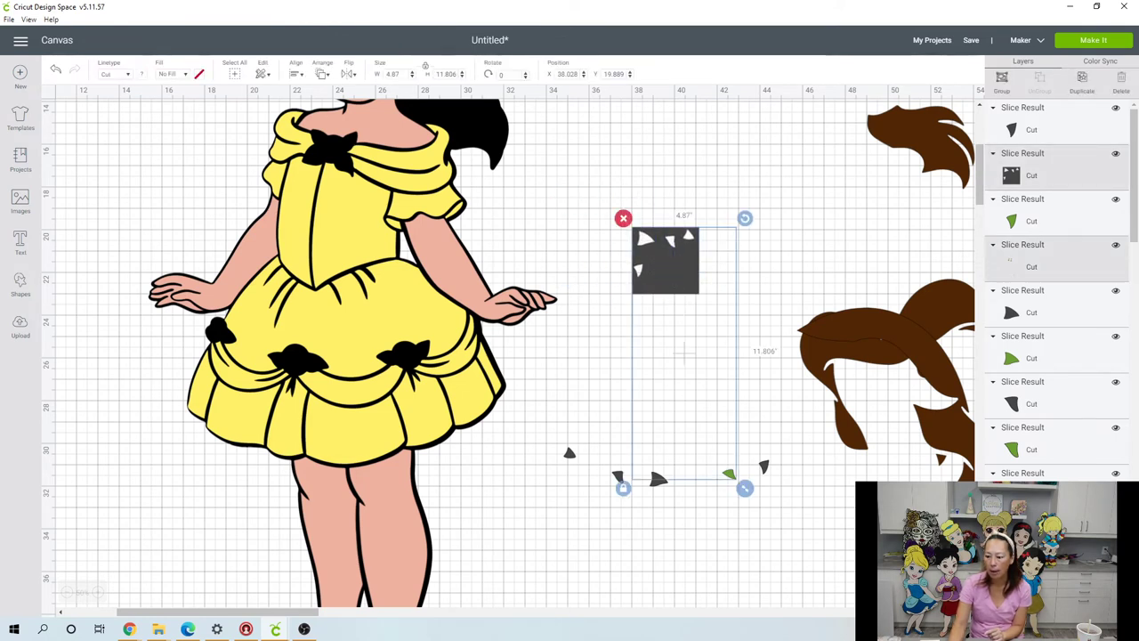
Step: Slice the leaves from the square, undo five steps, and delete the leftover dark square
{"action": "left_click", "coordinate": [773, 338]}
{"action": "key", "text": "ctrl+z"}
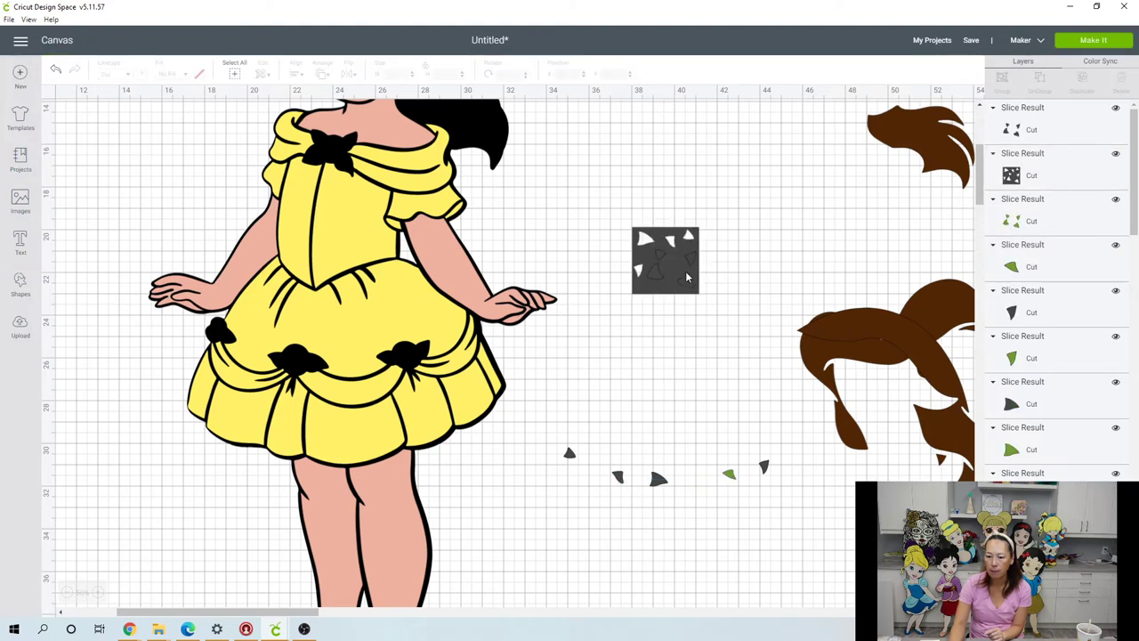
{"action": "key", "text": "ctrl+z"}
{"action": "key", "text": "ctrl+z"}
{"action": "key", "text": "ctrl+z"}
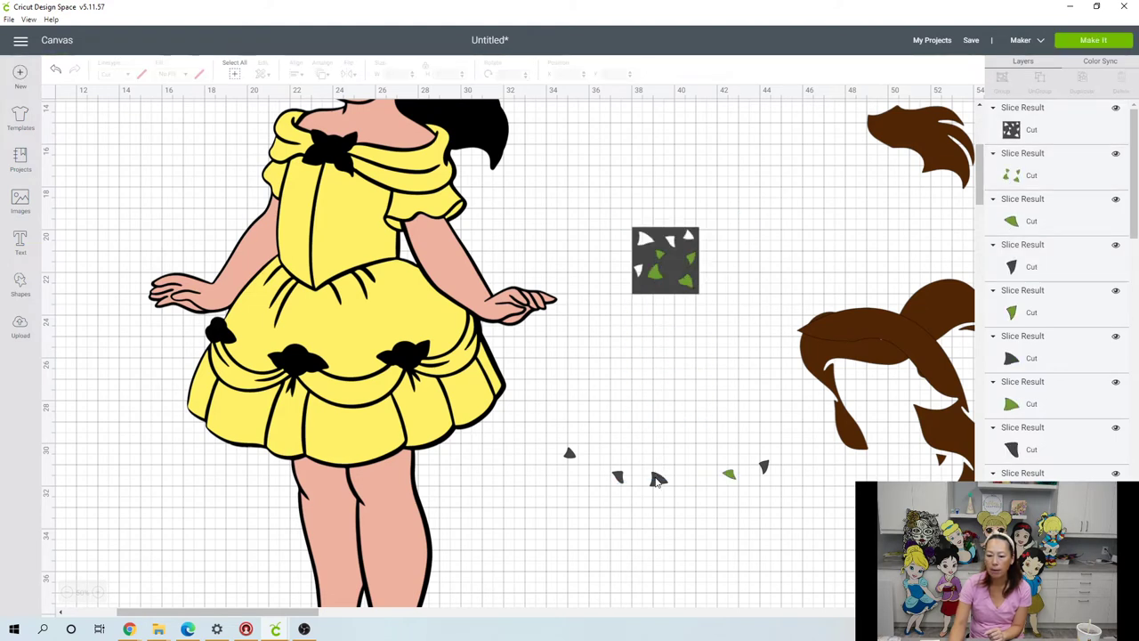
{"action": "key", "text": "ctrl+z"}
{"action": "key", "text": "ctrl+z"}
{"action": "key", "text": "ctrl+z"}
{"action": "key", "text": "ctrl+z"}
{"action": "key", "text": "ctrl+z"}
{"action": "key", "text": "ctrl+z"}
{"action": "key", "text": "ctrl+z"}
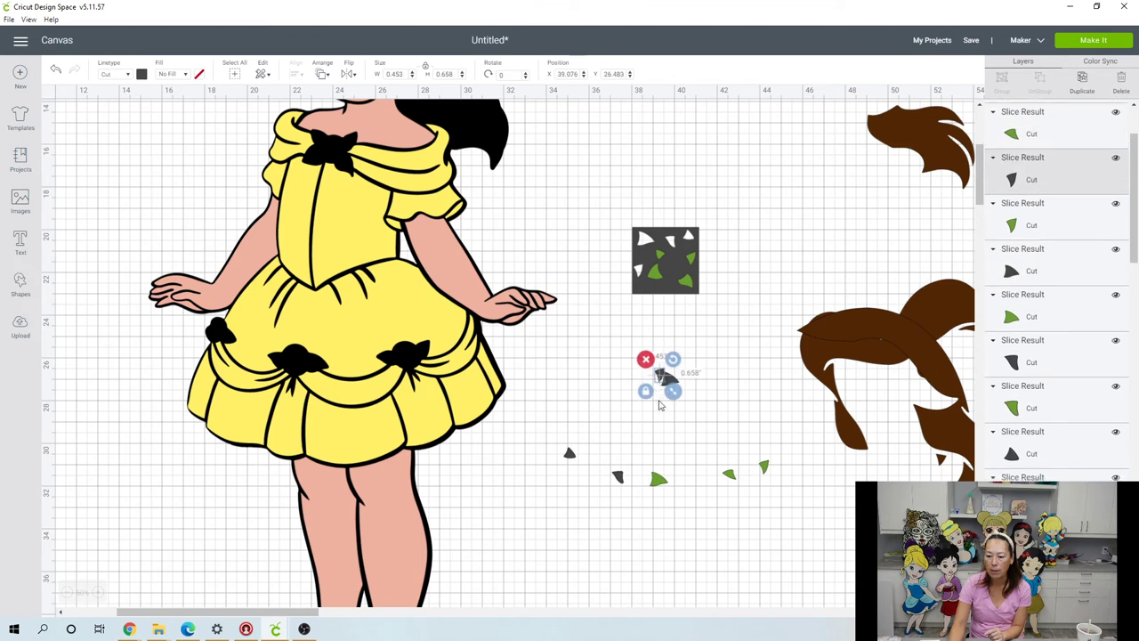
{"action": "key", "text": "ctrl+z"}
{"action": "key", "text": "ctrl+z"}
{"action": "key", "text": "ctrl+z"}
{"action": "key", "text": "ctrl+z"}
{"action": "key", "text": "ctrl+z"}
{"action": "key", "text": "ctrl+z"}
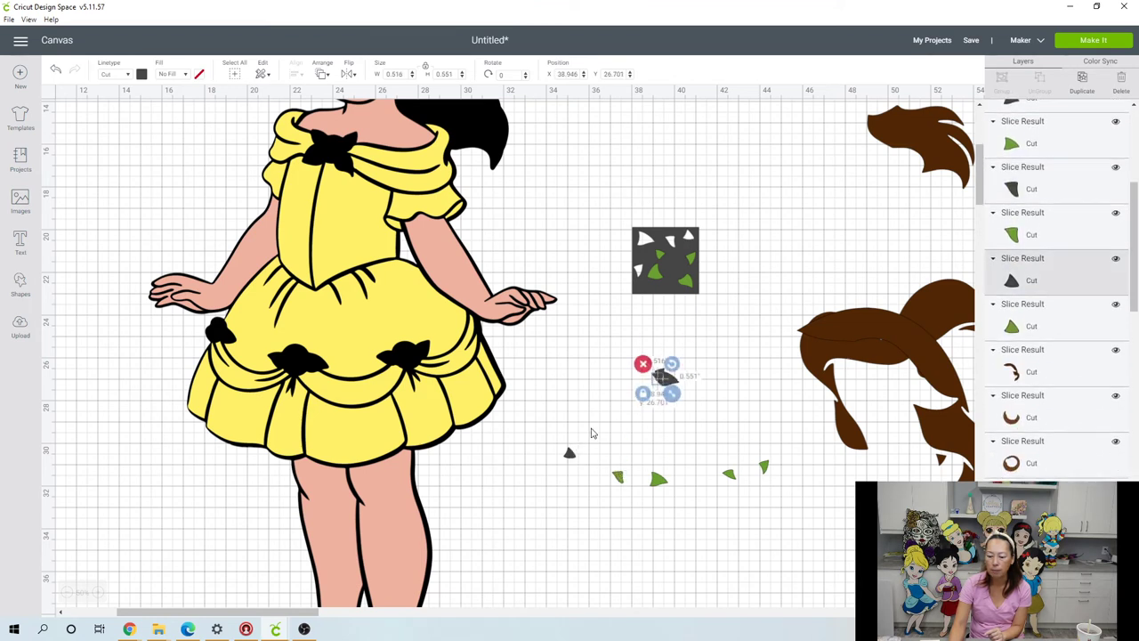
{"action": "key", "text": "ctrl+z"}
{"action": "key", "text": "ctrl+z"}
{"action": "key", "text": "ctrl+z"}
{"action": "key", "text": "ctrl+z"}
{"action": "key", "text": "ctrl+z"}
{"action": "key", "text": "ctrl+z"}
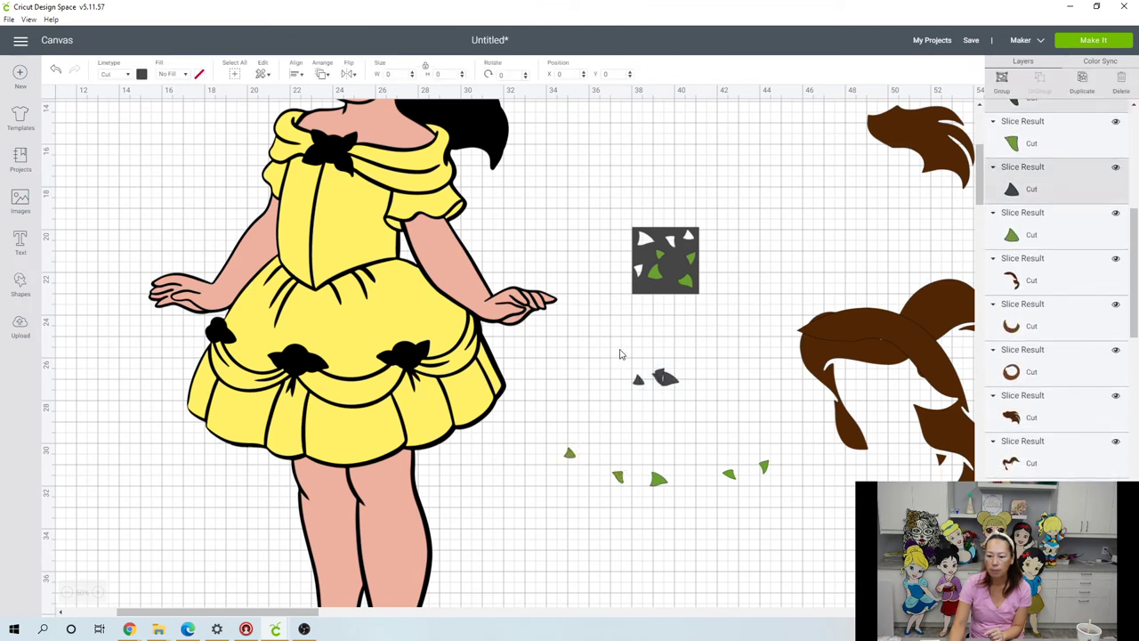
{"action": "left_click_drag", "start_coordinate": [662, 285], "coordinate": [635, 409]}
{"action": "left_click", "coordinate": [597, 345]}
Step: Gather the five small green pieces into one cluster and move the pink arm off to the right
{"action": "left_click_drag", "start_coordinate": [731, 474], "coordinate": [729, 381]}
{"action": "left_click_drag", "start_coordinate": [762, 464], "coordinate": [670, 298]}
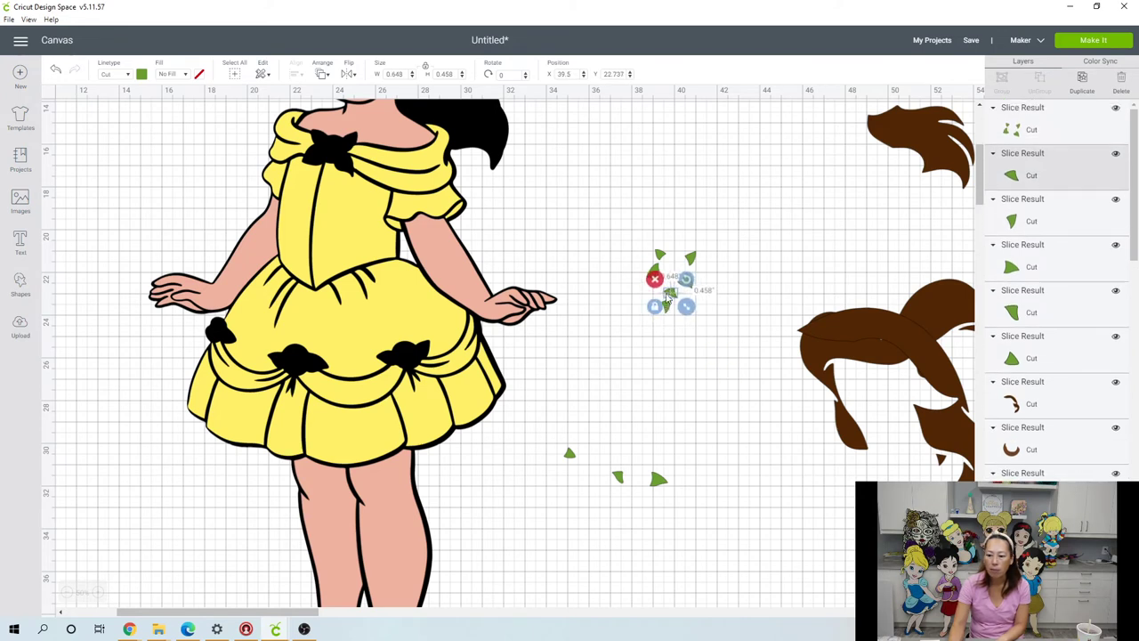
{"action": "left_click_drag", "start_coordinate": [579, 450], "coordinate": [658, 287]}
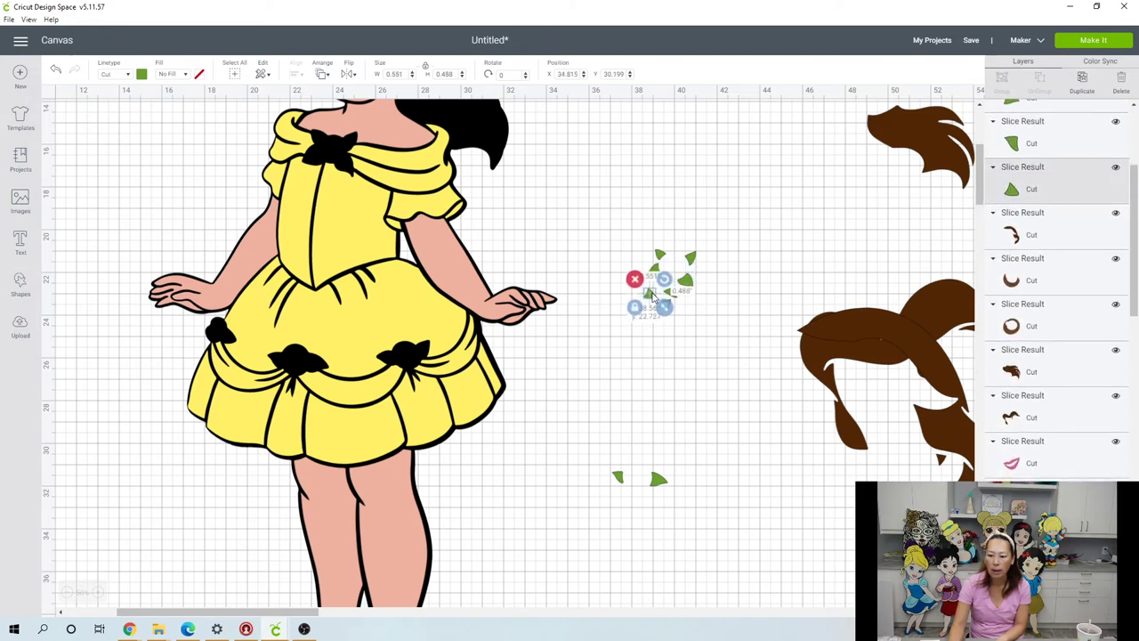
{"action": "left_click_drag", "start_coordinate": [620, 481], "coordinate": [693, 311]}
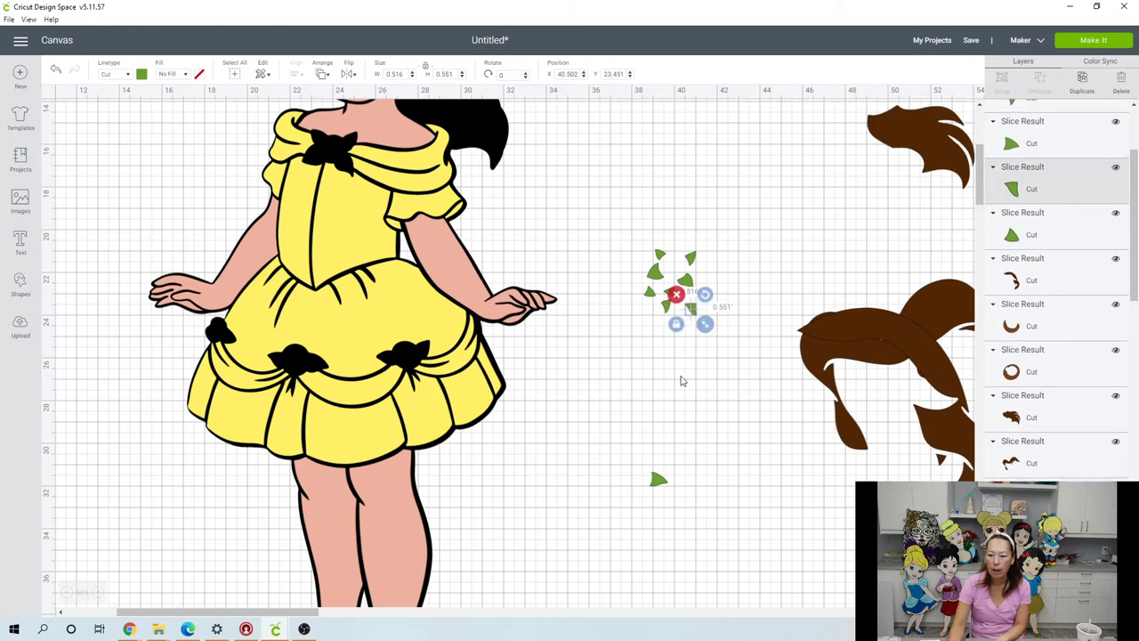
{"action": "left_click_drag", "start_coordinate": [658, 481], "coordinate": [709, 287]}
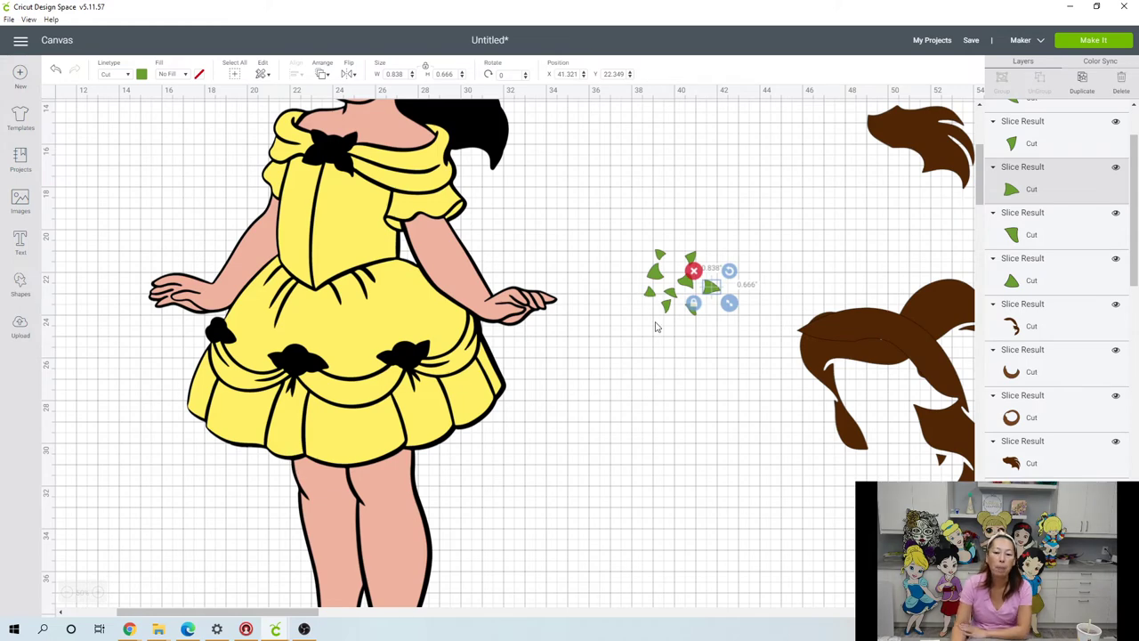
{"action": "left_click_drag", "start_coordinate": [487, 272], "coordinate": [932, 329]}
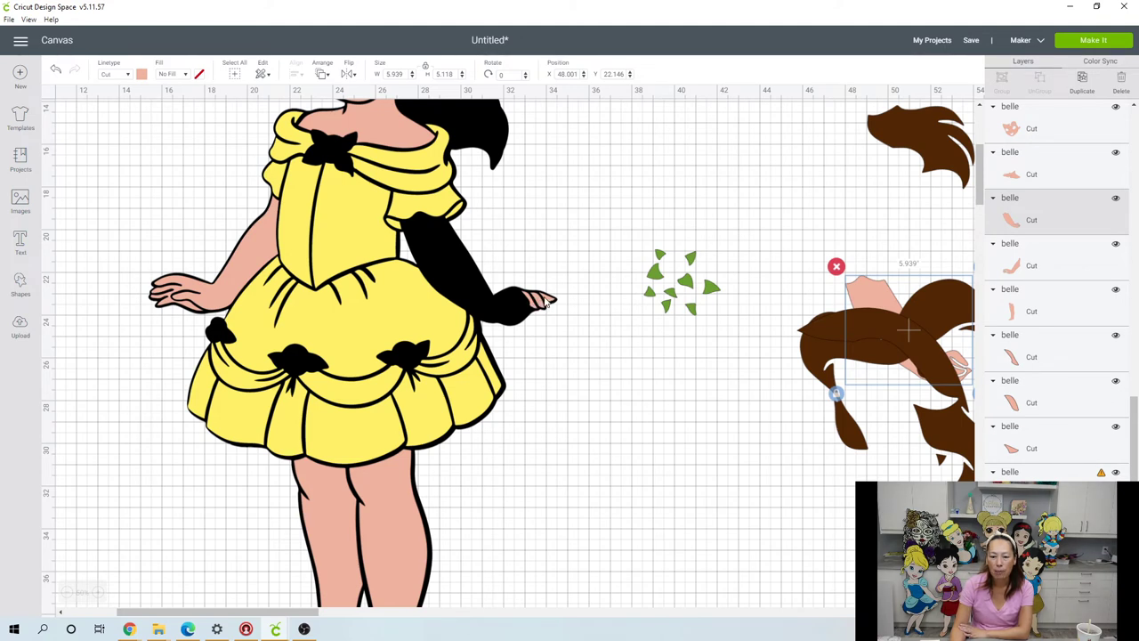
Step: Move the two pink hand pieces, the arm, both legs and the neckline off Belle to the right
{"action": "left_click_drag", "start_coordinate": [547, 303], "coordinate": [690, 347]}
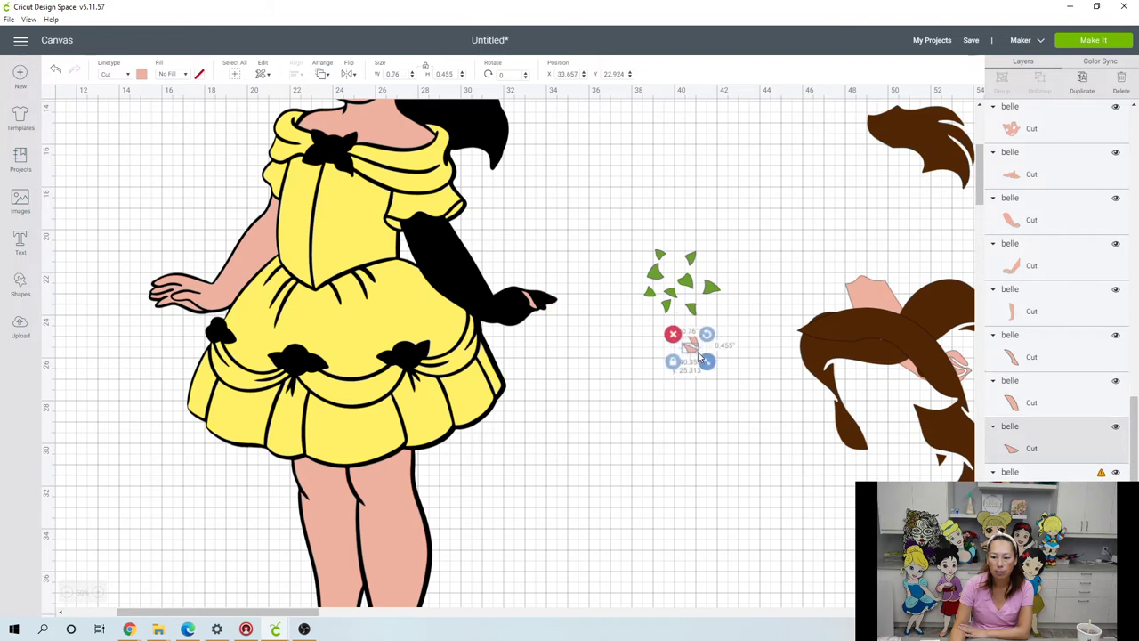
{"action": "left_click_drag", "start_coordinate": [534, 307], "coordinate": [751, 372]}
{"action": "left_click_drag", "start_coordinate": [288, 290], "coordinate": [532, 436]}
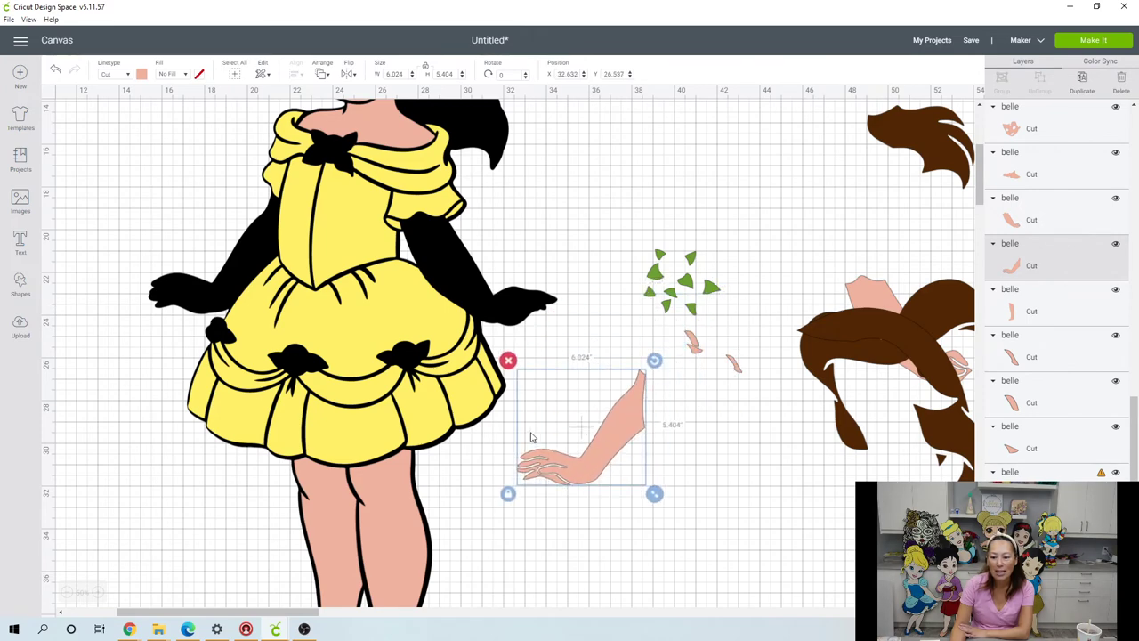
{"action": "left_click_drag", "start_coordinate": [601, 455], "coordinate": [824, 378]}
{"action": "left_click_drag", "start_coordinate": [424, 498], "coordinate": [784, 359]}
{"action": "left_click_drag", "start_coordinate": [331, 510], "coordinate": [791, 396]}
{"action": "scroll", "coordinate": [455, 319], "scroll_direction": "up", "scroll_amount": 3}
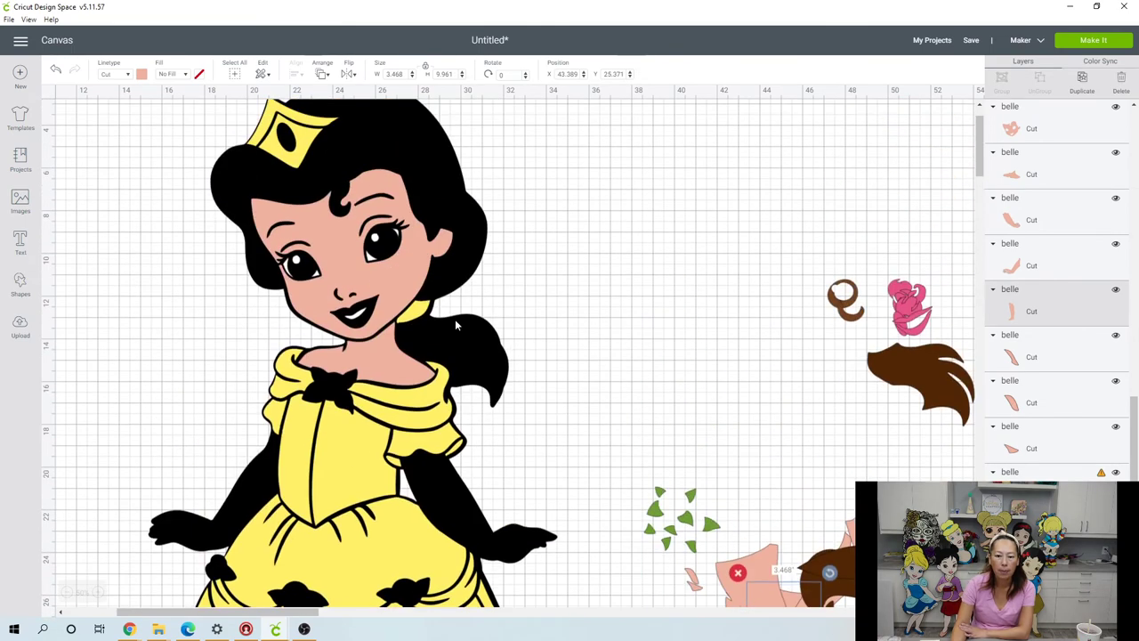
{"action": "left_click_drag", "start_coordinate": [372, 364], "coordinate": [817, 516]}
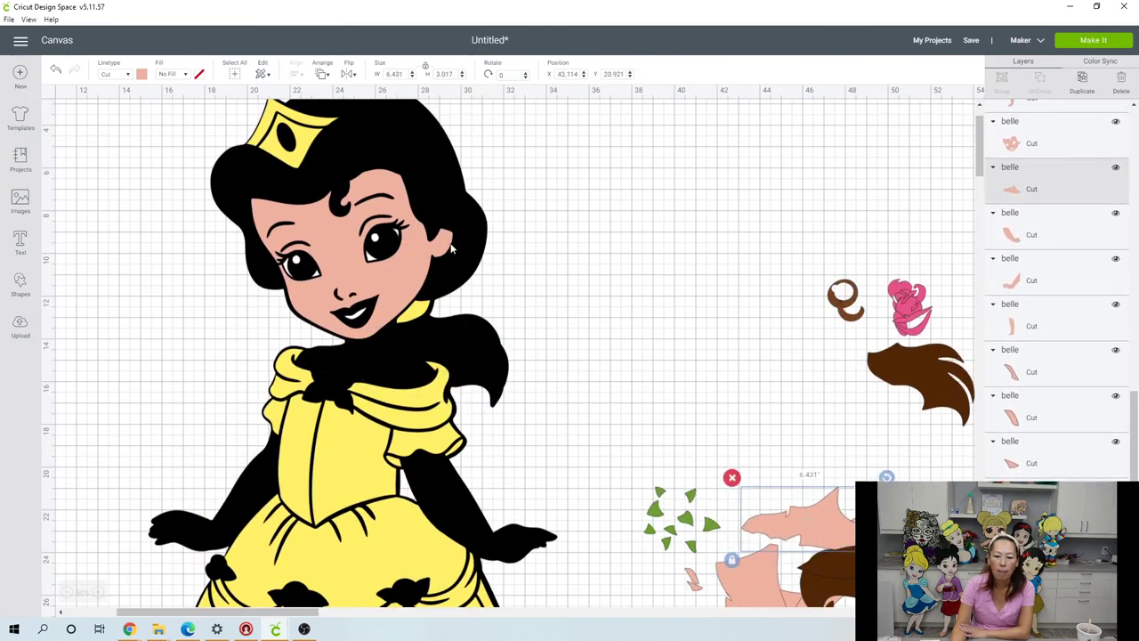
Step: Pull the peach face off the head, duplicate it, and make the copy solid black
{"action": "left_click_drag", "start_coordinate": [408, 257], "coordinate": [695, 246]}
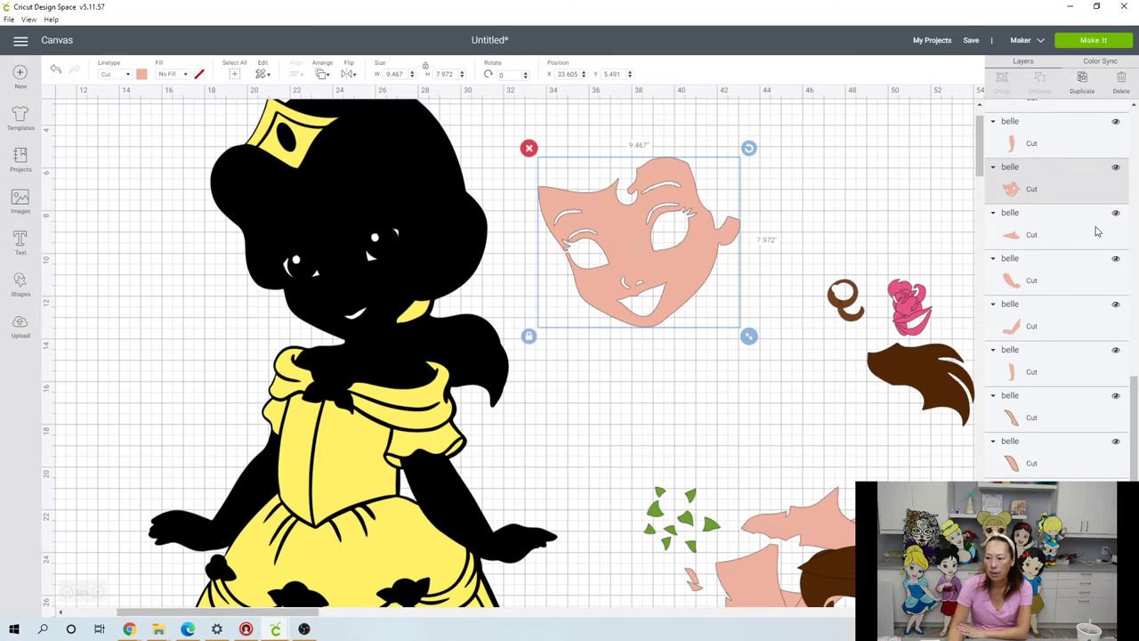
{"action": "left_click", "coordinate": [1084, 89]}
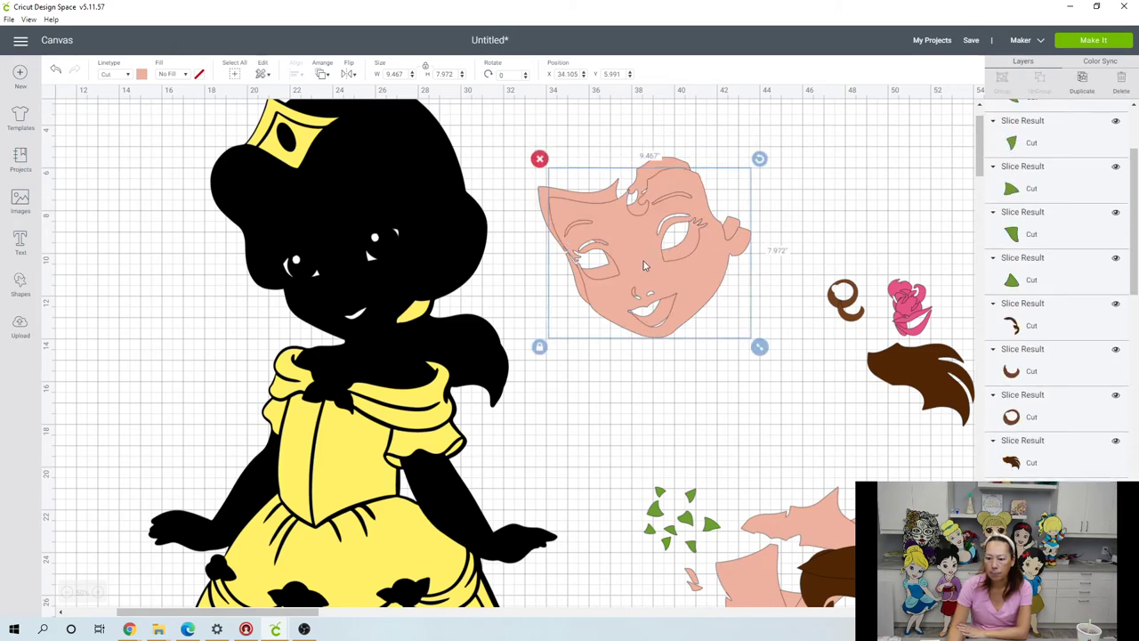
{"action": "left_click_drag", "start_coordinate": [697, 273], "coordinate": [850, 218]}
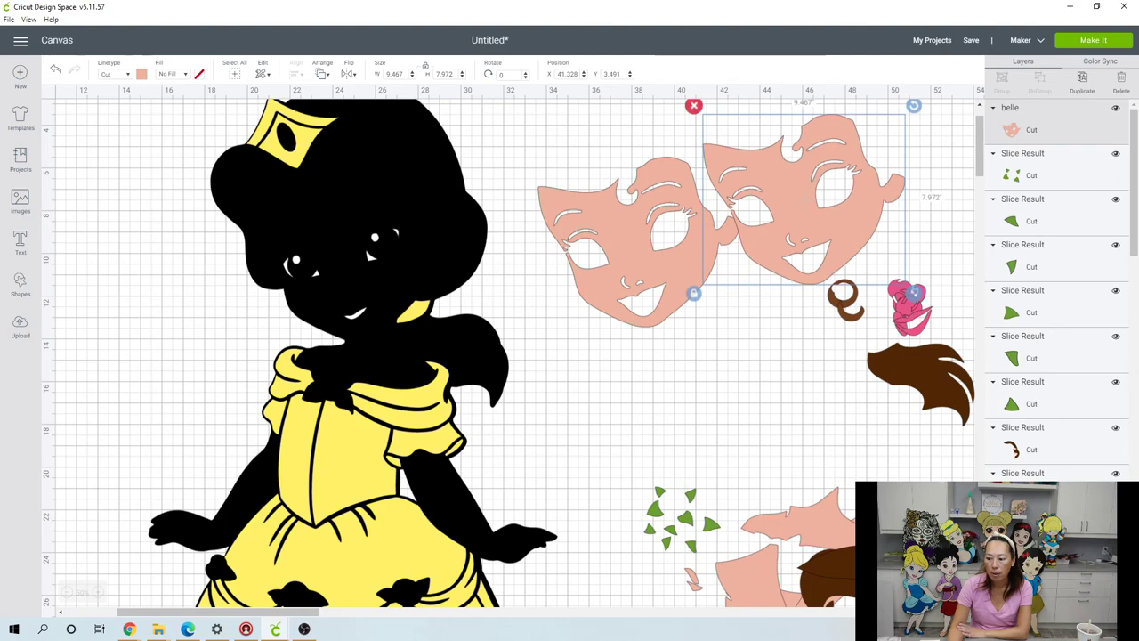
{"action": "left_click", "coordinate": [1108, 618]}
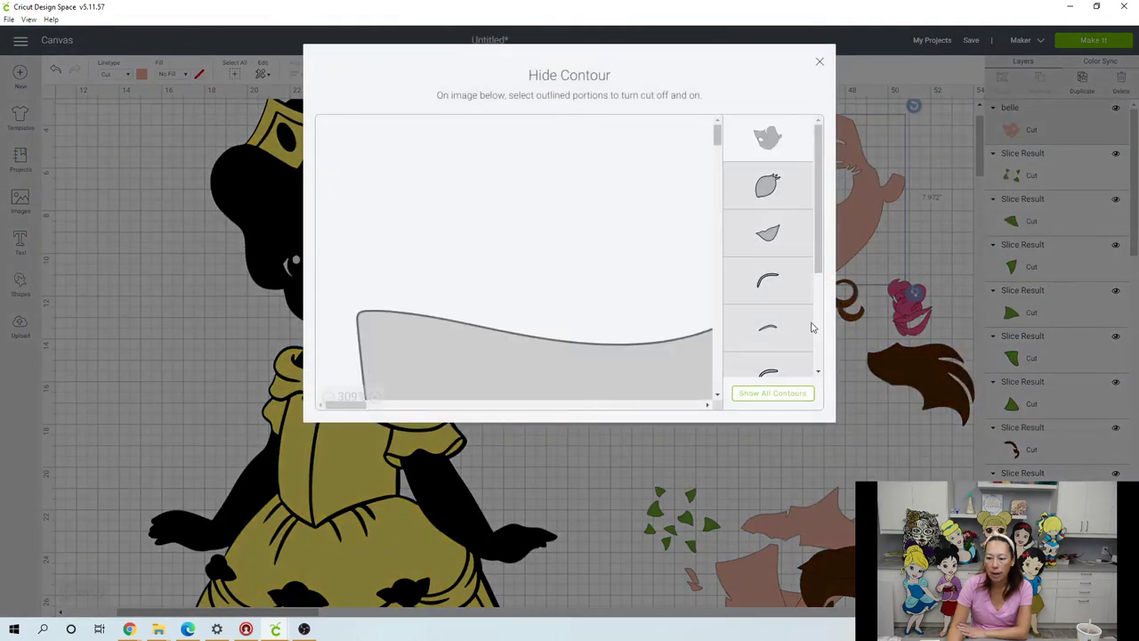
{"action": "left_click", "coordinate": [821, 65]}
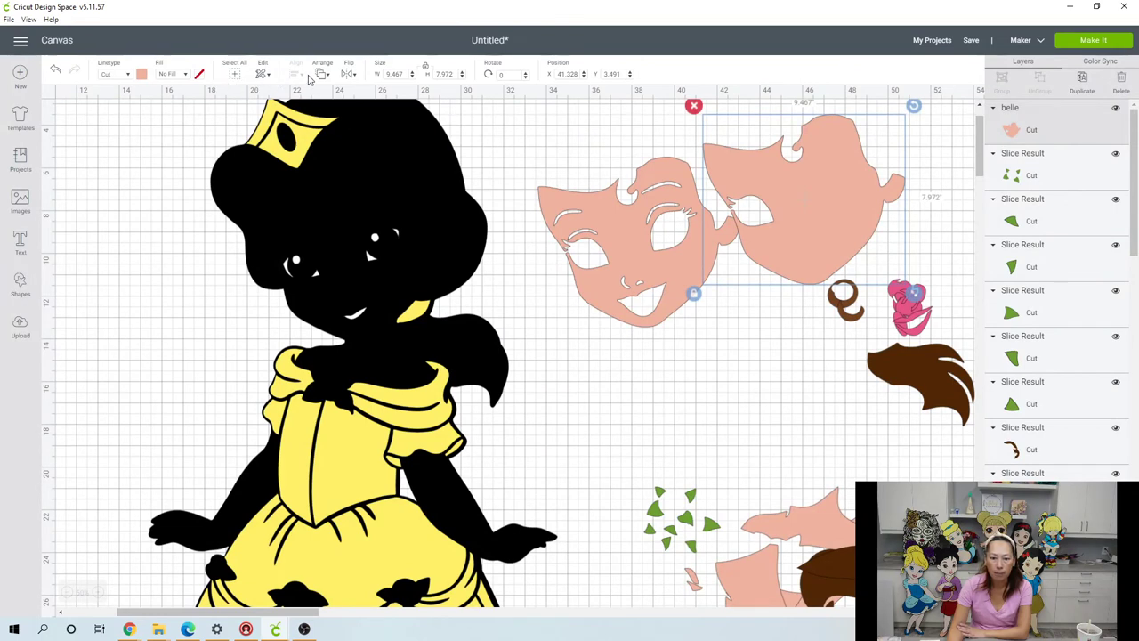
{"action": "left_click", "coordinate": [140, 75]}
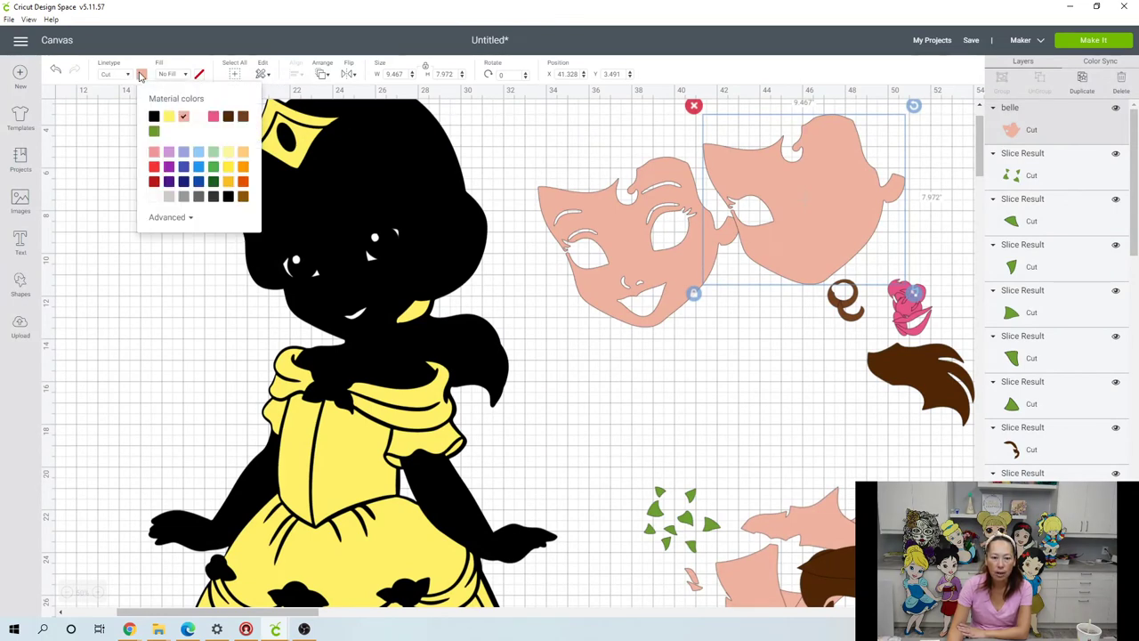
{"action": "left_click", "coordinate": [154, 116]}
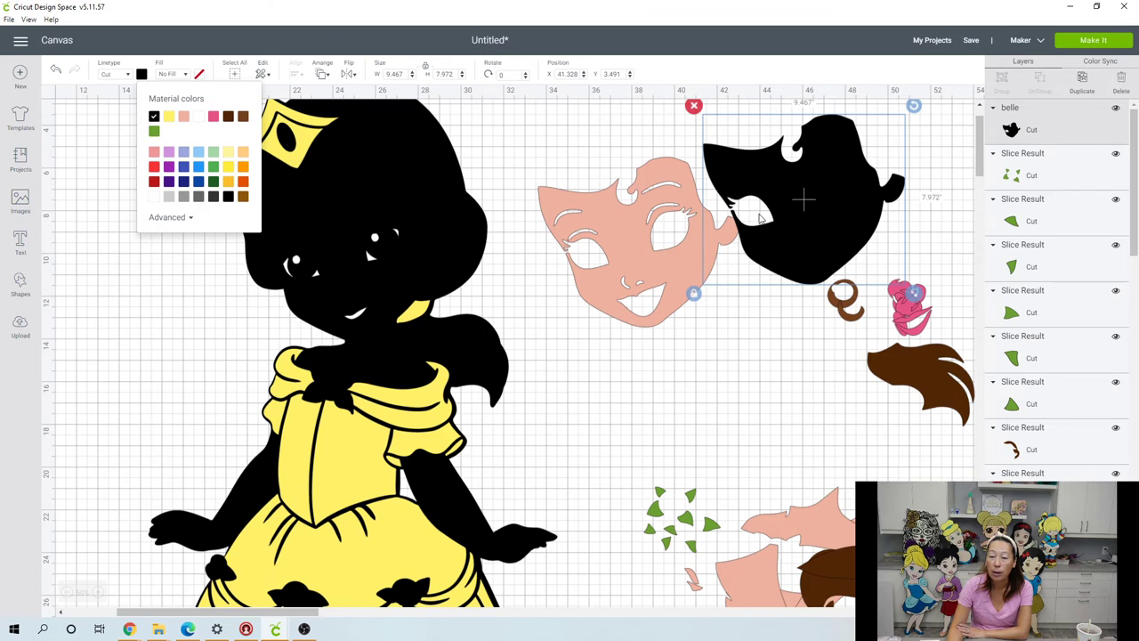
{"action": "left_click", "coordinate": [796, 217]}
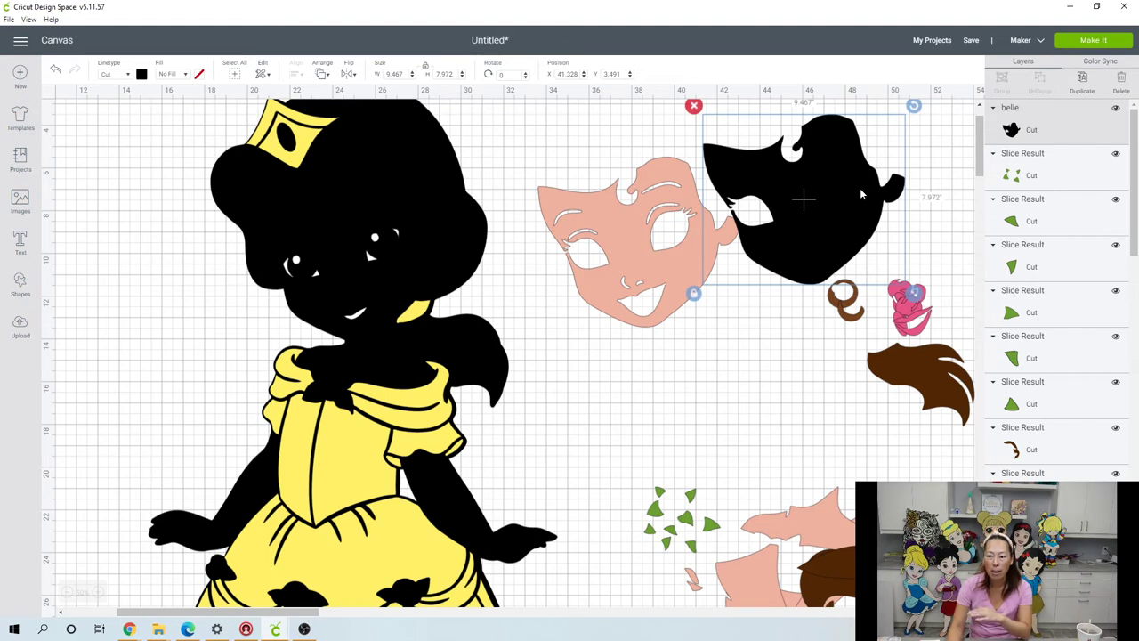
Step: Send the peach face to the front and position it beside the black face backing
{"action": "left_click_drag", "start_coordinate": [699, 256], "coordinate": [691, 282]}
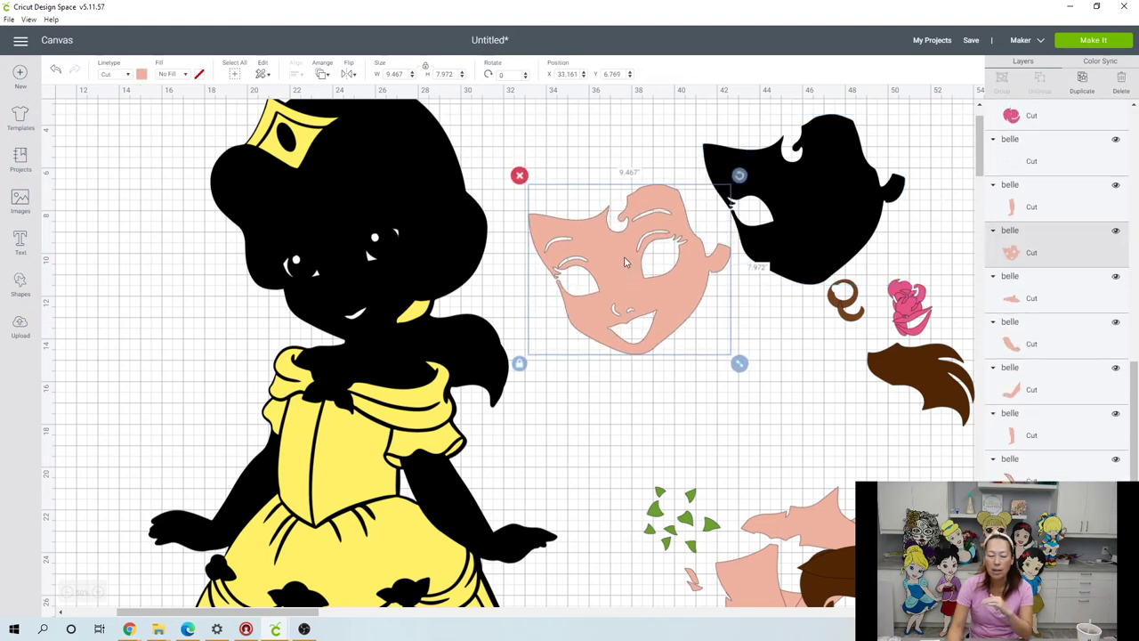
{"action": "left_click", "coordinate": [326, 75]}
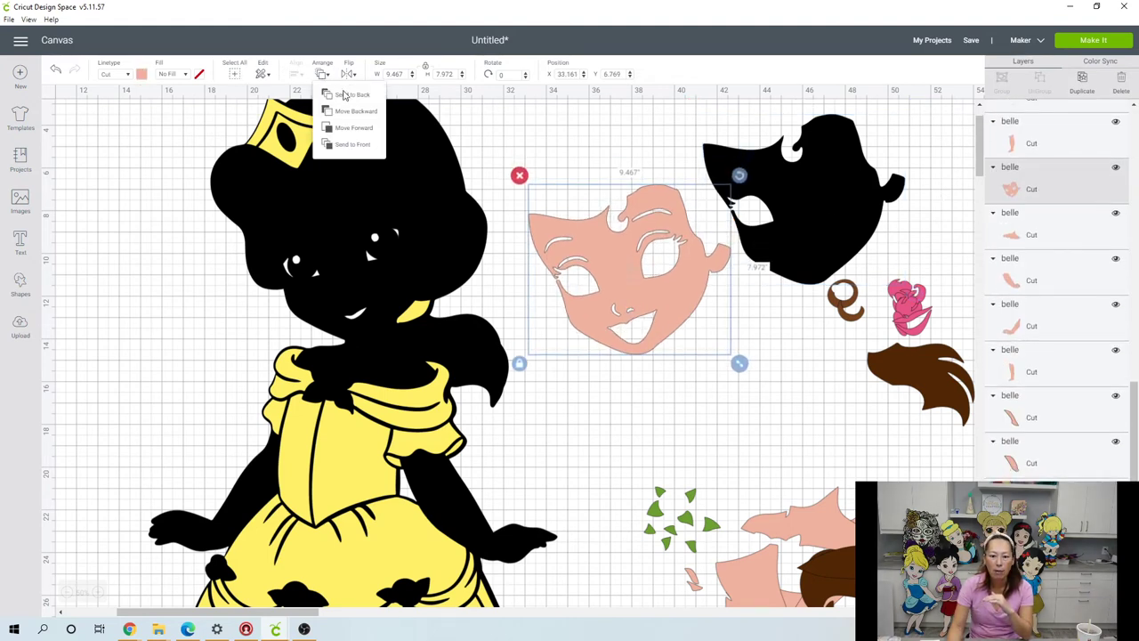
{"action": "left_click", "coordinate": [371, 145]}
{"action": "left_click_drag", "start_coordinate": [675, 305], "coordinate": [847, 234]}
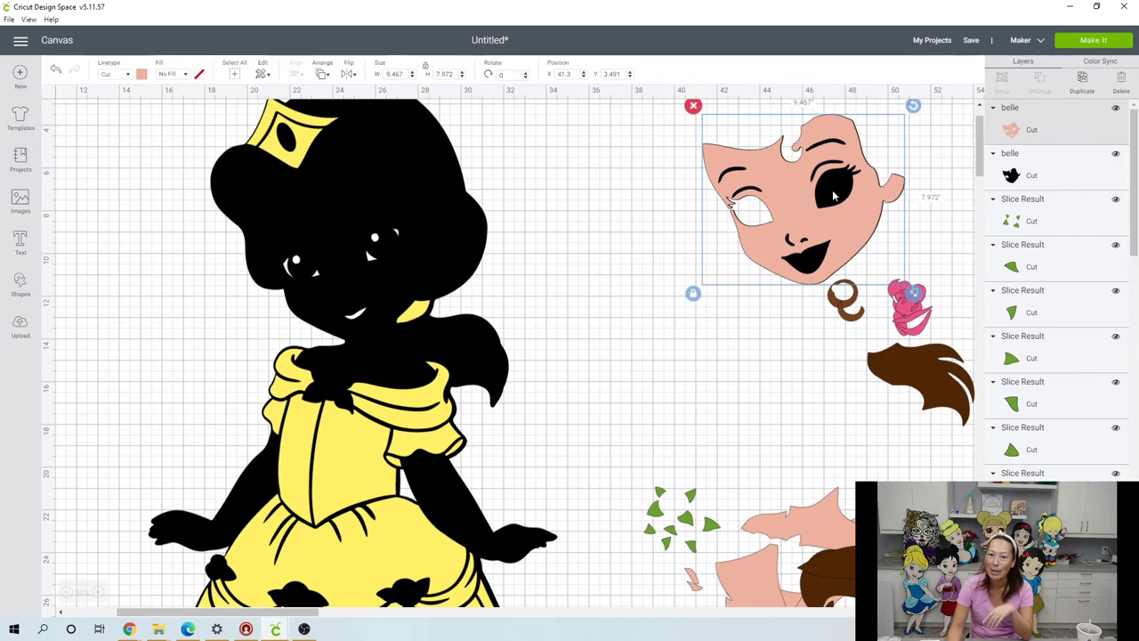
{"action": "left_click_drag", "start_coordinate": [848, 194], "coordinate": [741, 433]}
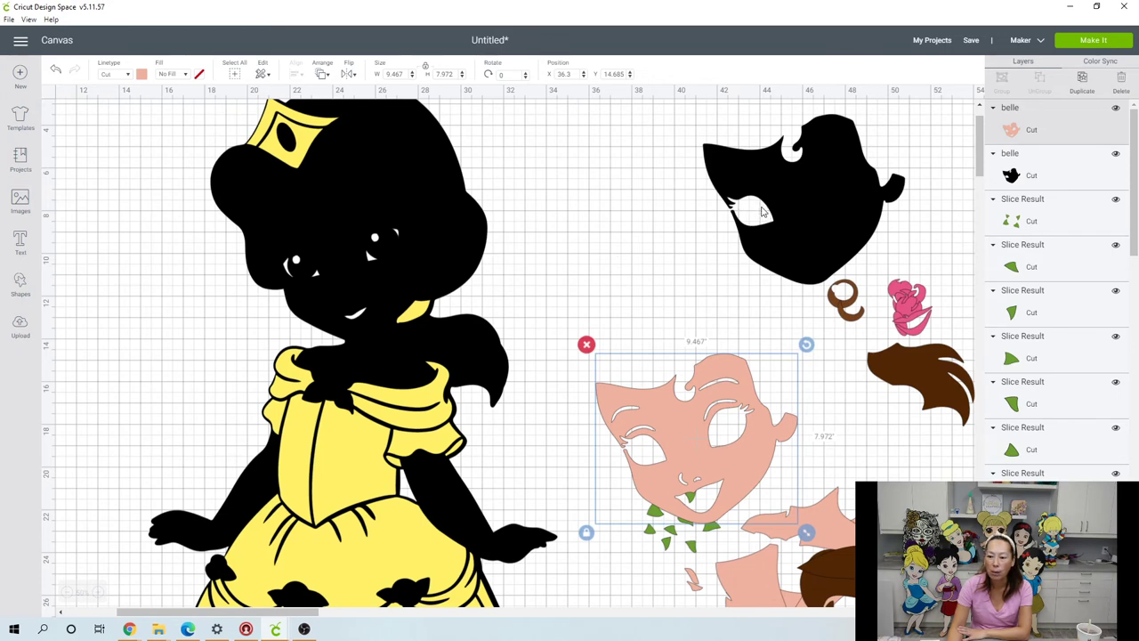
Step: Add a circle onto the black face backing and weld the two together
{"action": "left_click", "coordinate": [19, 287]}
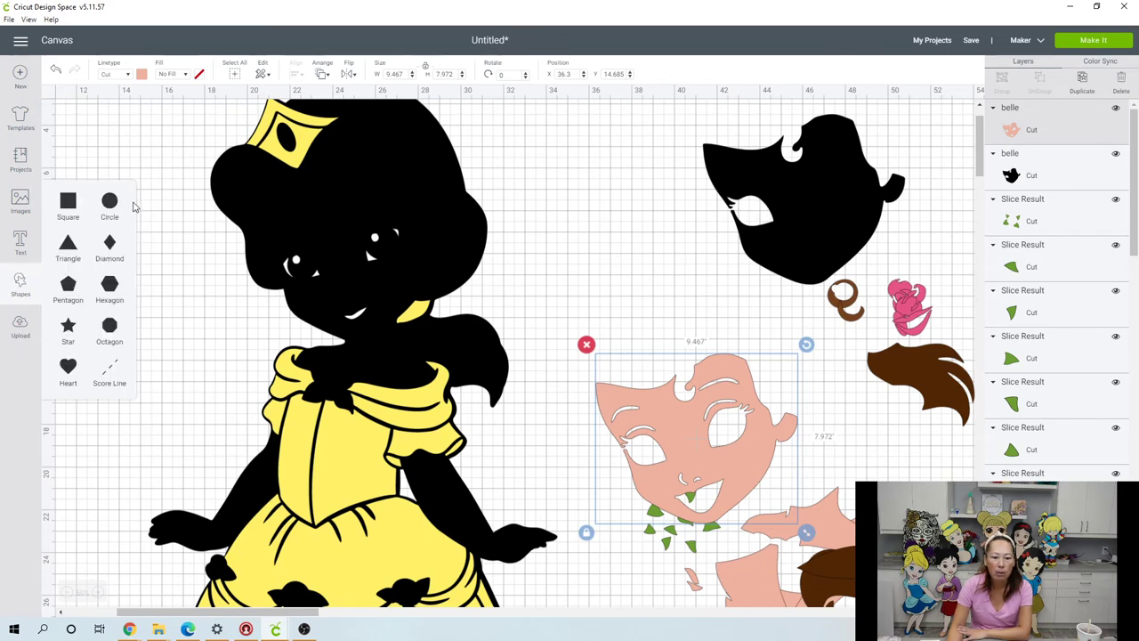
{"action": "left_click", "coordinate": [115, 207]}
{"action": "left_click_drag", "start_coordinate": [142, 187], "coordinate": [786, 211]}
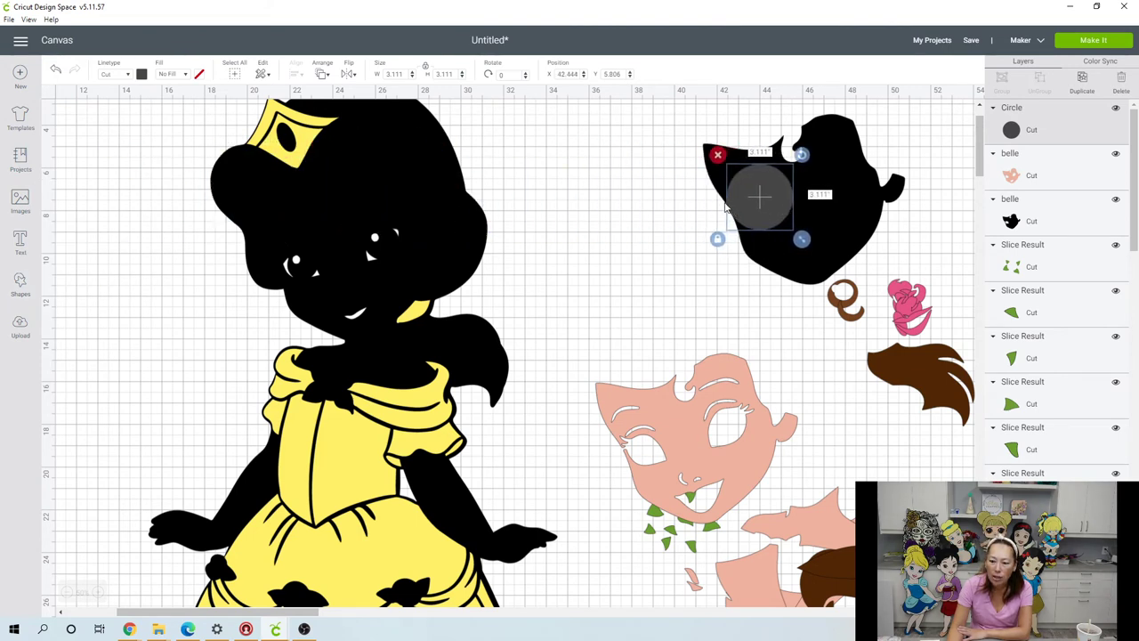
{"action": "left_click", "coordinate": [674, 231]}
{"action": "left_click_drag", "start_coordinate": [660, 170], "coordinate": [783, 246]}
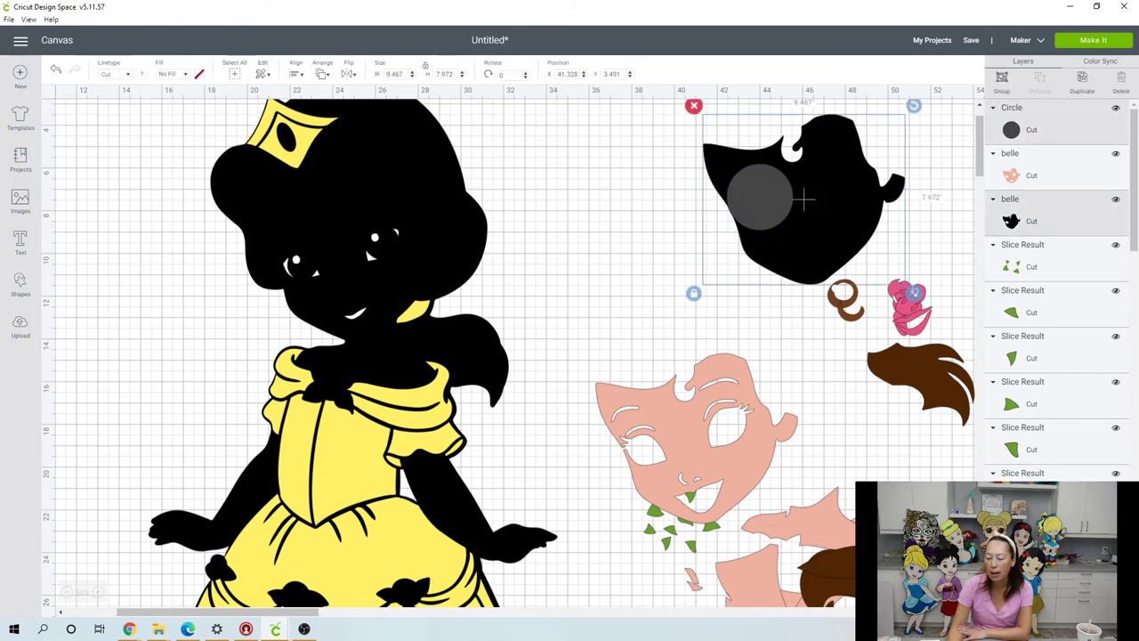
{"action": "left_click", "coordinate": [1035, 619]}
Step: Bring the peach face to the front and align it on the welded black backing
{"action": "left_click_drag", "start_coordinate": [782, 192], "coordinate": [711, 219]}
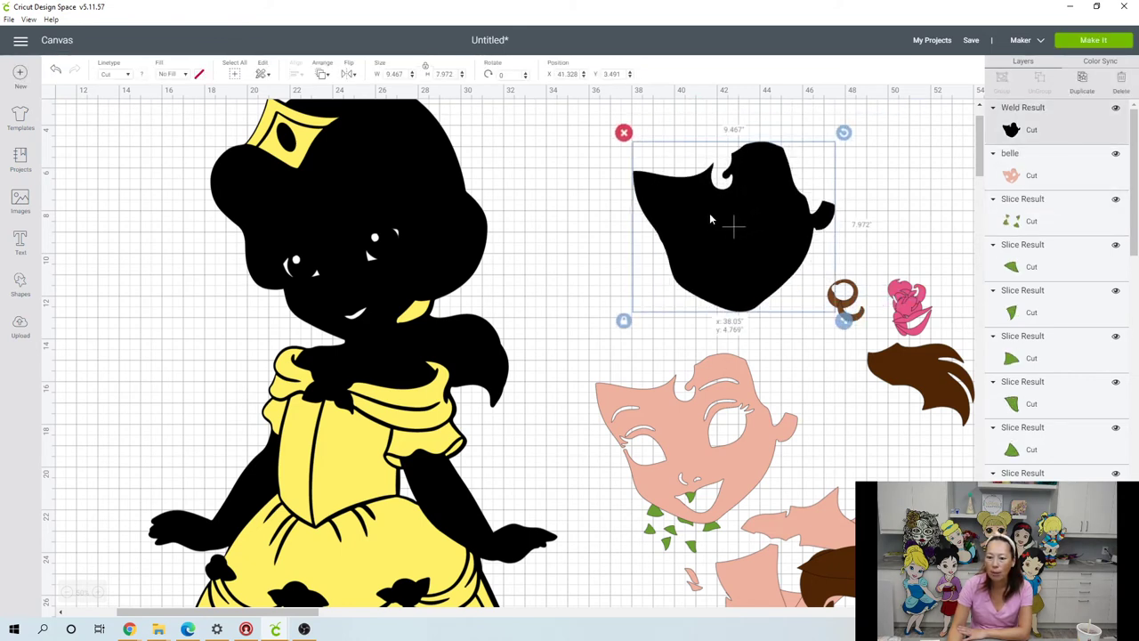
{"action": "left_click_drag", "start_coordinate": [721, 381], "coordinate": [687, 297]}
{"action": "left_click", "coordinate": [320, 74]}
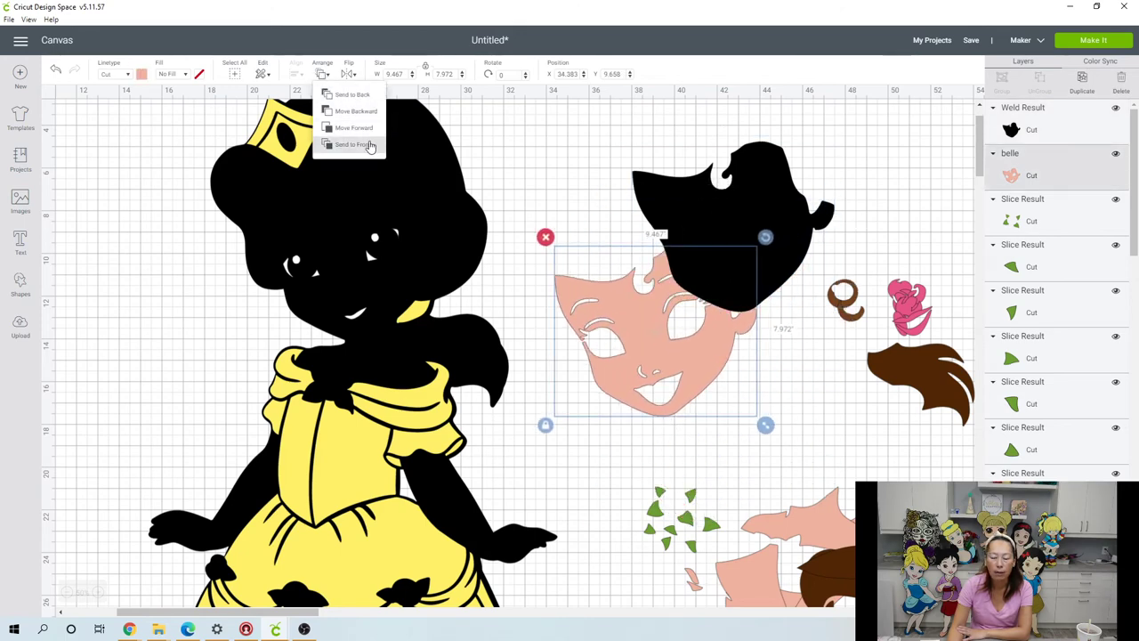
{"action": "left_click", "coordinate": [369, 143]}
{"action": "left_click_drag", "start_coordinate": [679, 353], "coordinate": [739, 266]}
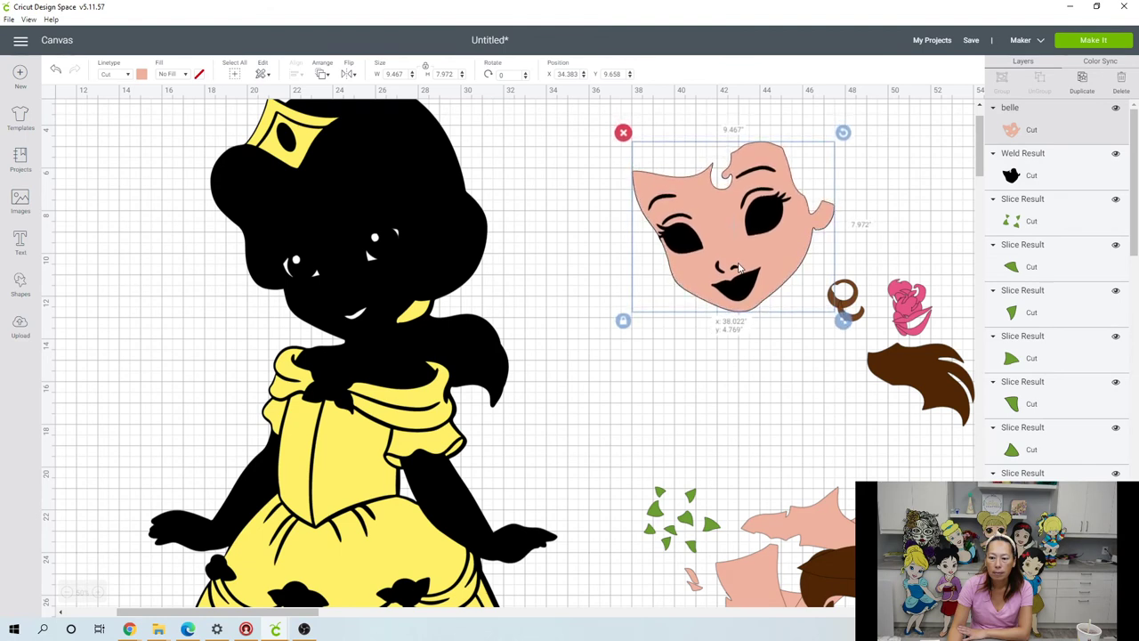
{"action": "left_click", "coordinate": [525, 301]}
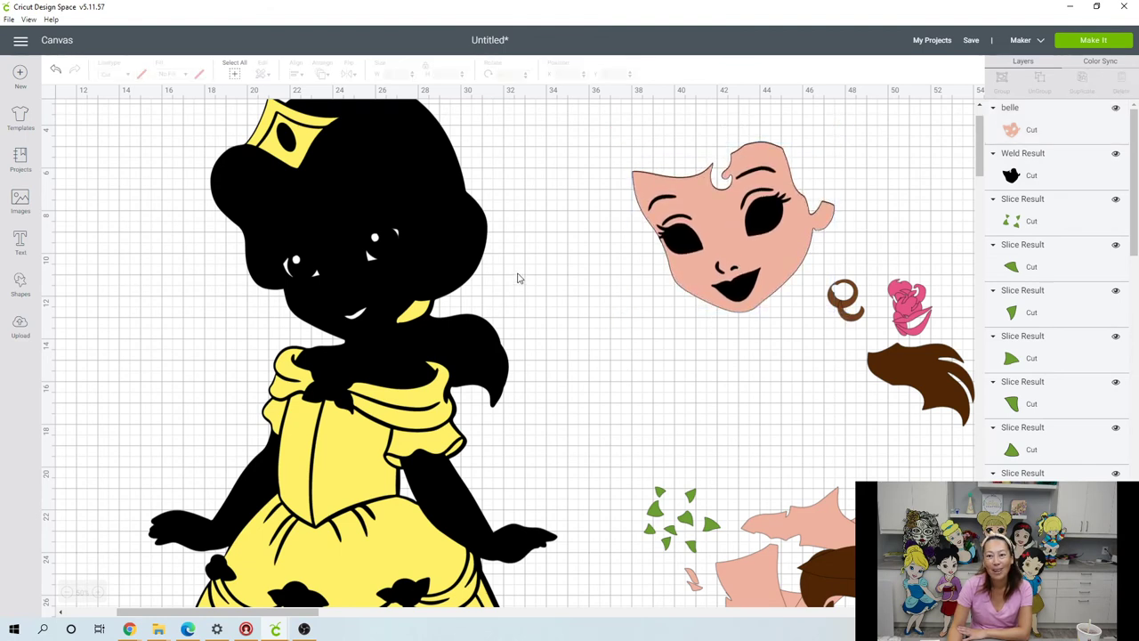
Step: Move the yellow dress-and-crown layer until it lines up over the black silhouette's body and skirt
{"action": "left_click", "coordinate": [538, 264]}
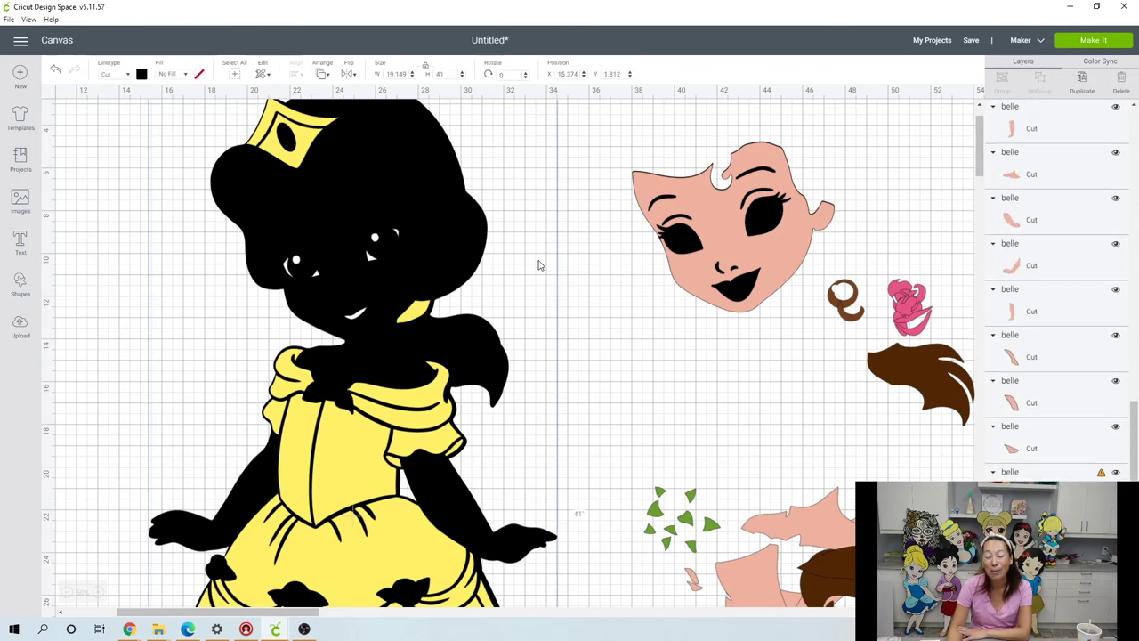
{"action": "left_click", "coordinate": [637, 257]}
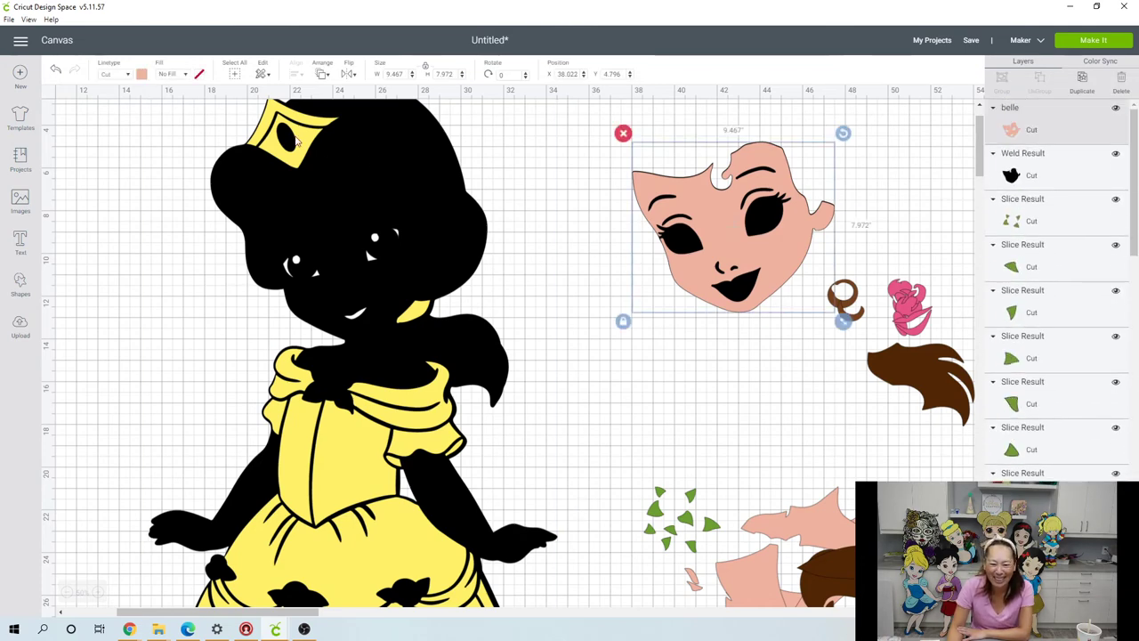
{"action": "left_click_drag", "start_coordinate": [304, 139], "coordinate": [465, 209]}
{"action": "scroll", "coordinate": [465, 209], "scroll_direction": "down", "scroll_amount": 4}
{"action": "scroll", "coordinate": [465, 210], "scroll_direction": "up", "scroll_amount": 2}
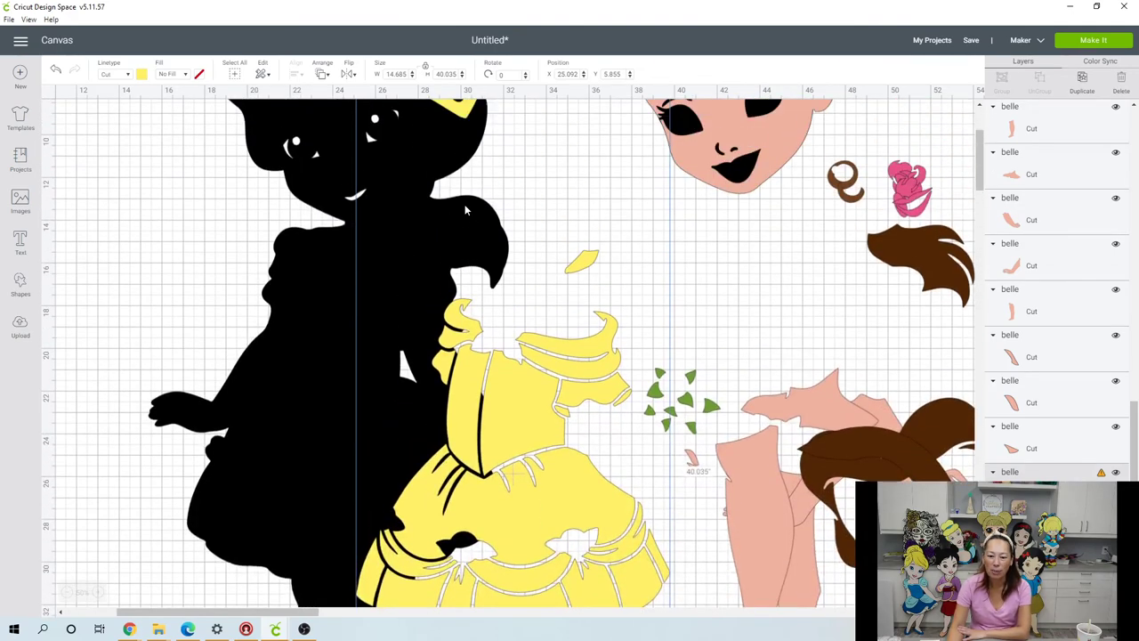
{"action": "scroll", "coordinate": [465, 209], "scroll_direction": "down", "scroll_amount": 2}
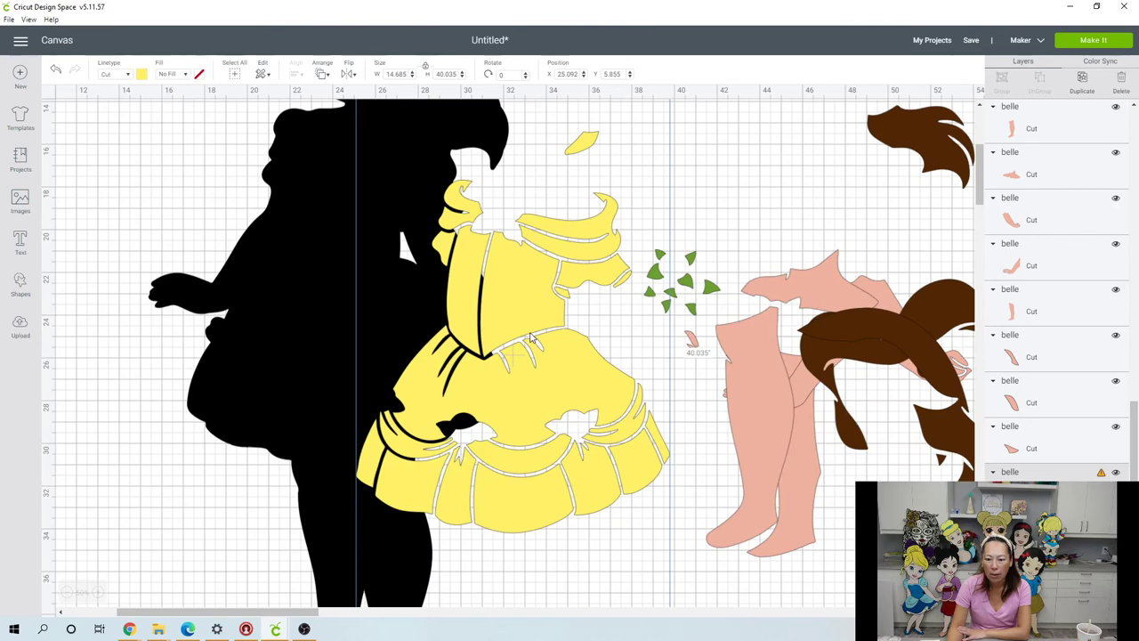
{"action": "left_click_drag", "start_coordinate": [527, 298], "coordinate": [505, 356]}
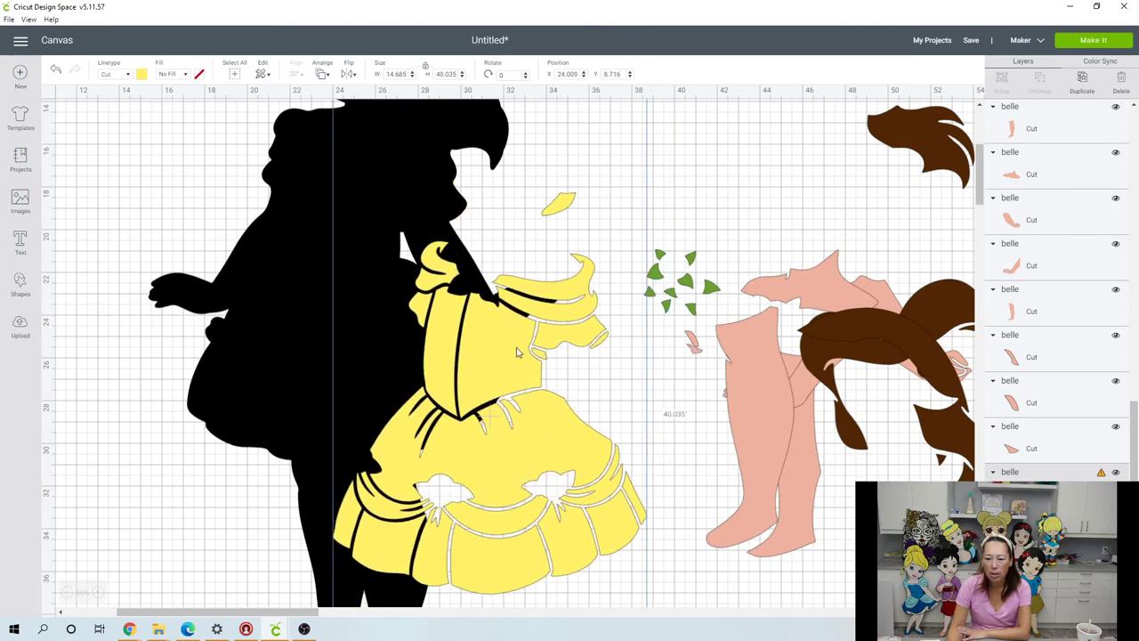
{"action": "left_click_drag", "start_coordinate": [516, 351], "coordinate": [519, 482]}
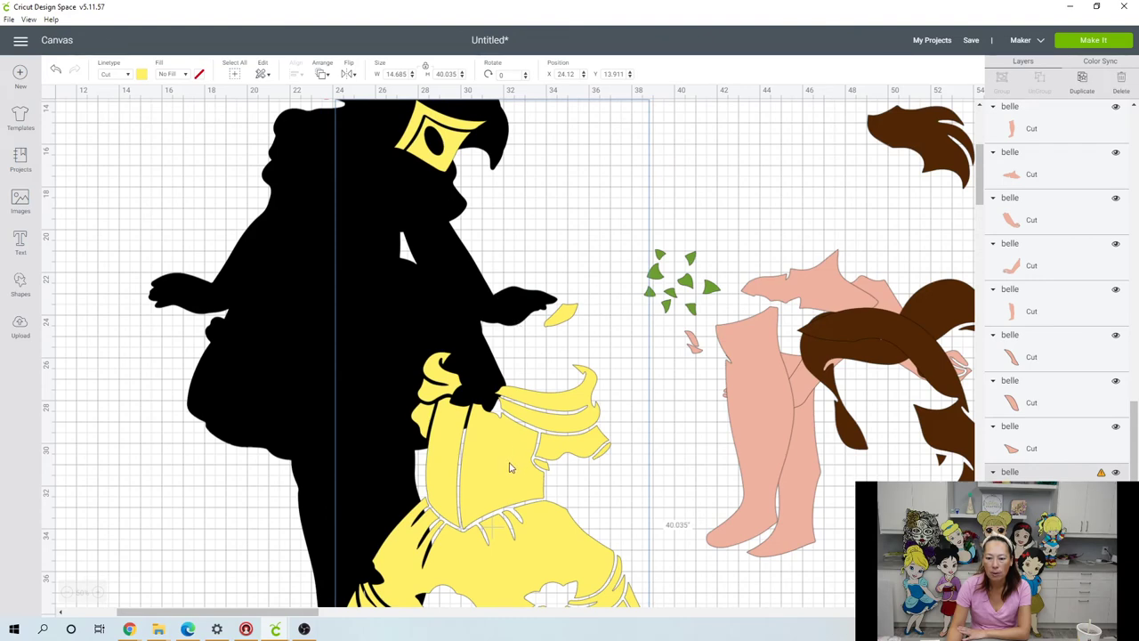
{"action": "left_click_drag", "start_coordinate": [510, 468], "coordinate": [547, 228]}
{"action": "left_click_drag", "start_coordinate": [586, 157], "coordinate": [631, 128]}
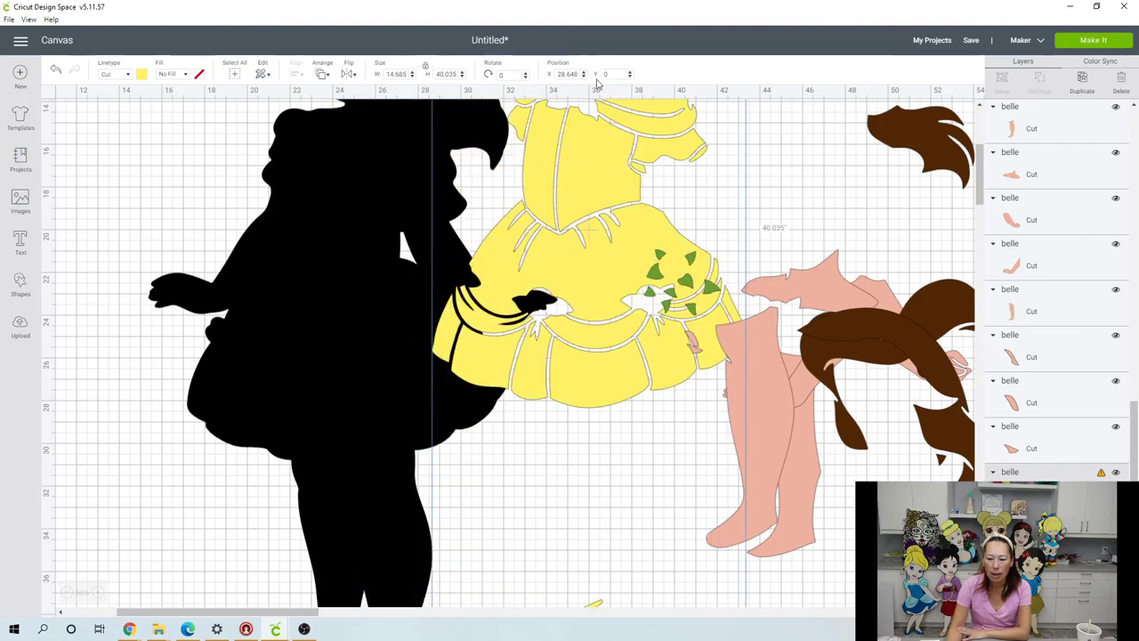
Step: Add a square, enlarge it to about 30 inches, and position the dress shoes over it
{"action": "left_click", "coordinate": [25, 287]}
{"action": "left_click", "coordinate": [68, 210]}
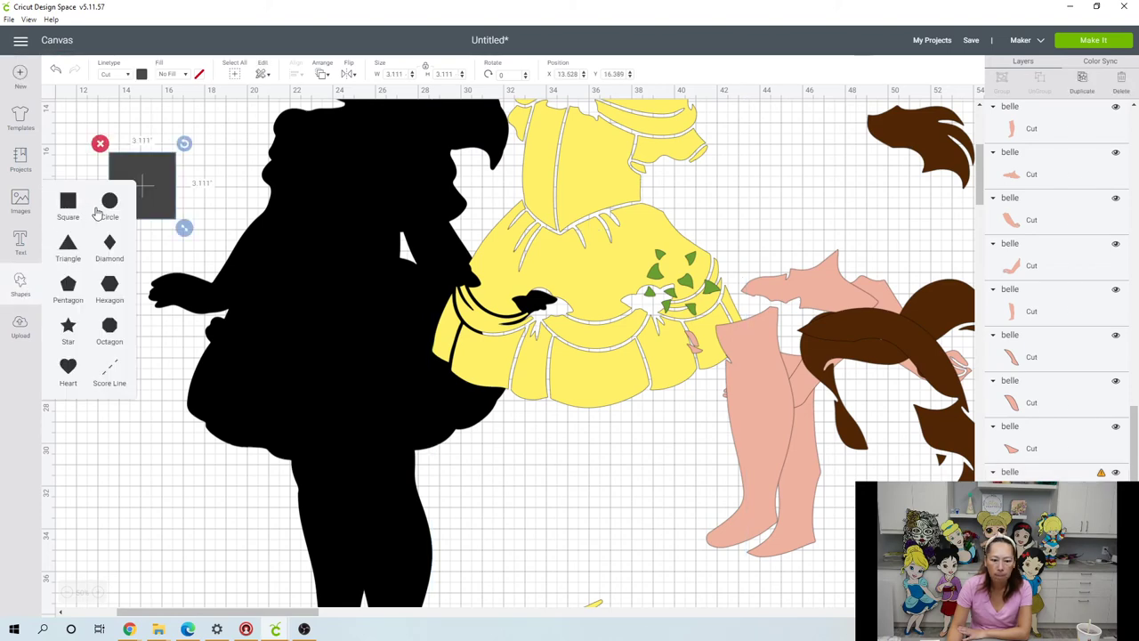
{"action": "left_click_drag", "start_coordinate": [164, 184], "coordinate": [584, 294]}
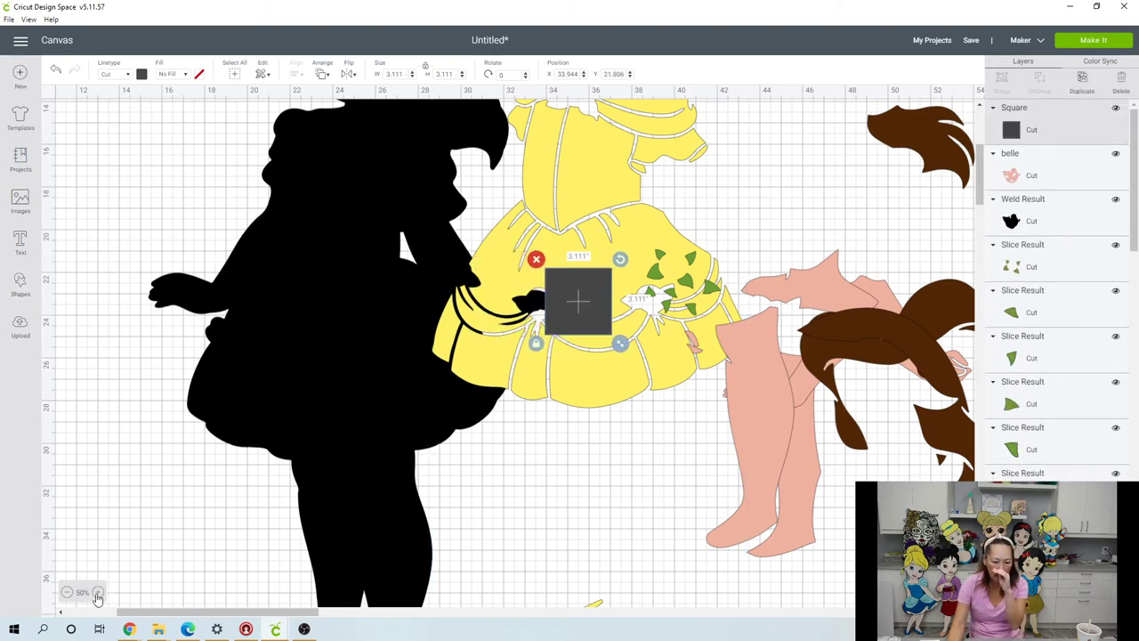
{"action": "left_click", "coordinate": [69, 593]}
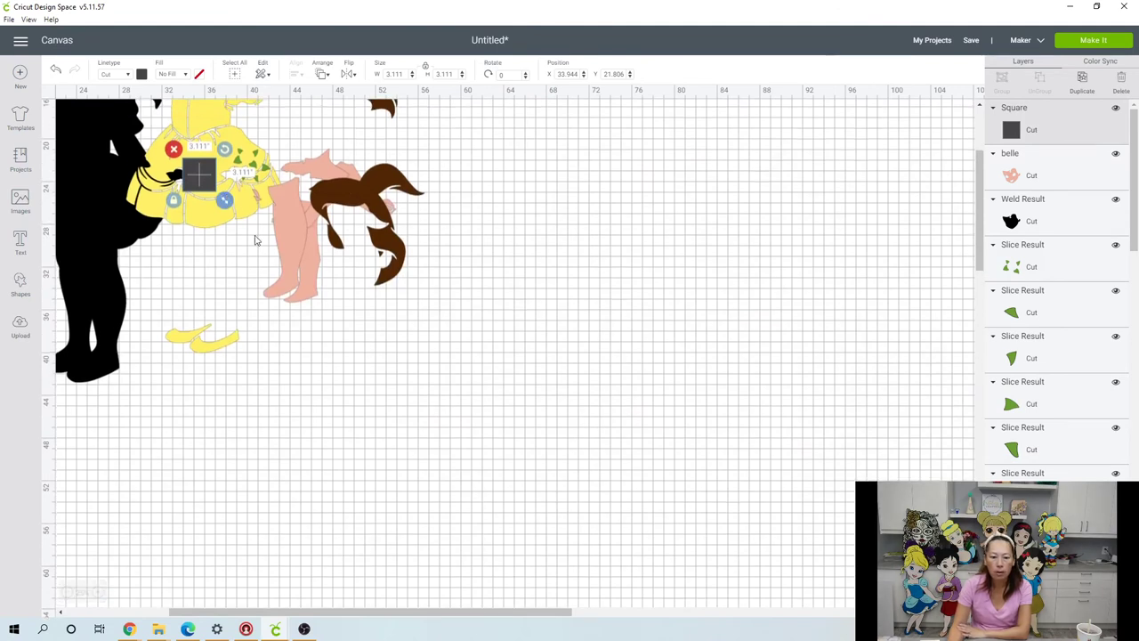
{"action": "left_click_drag", "start_coordinate": [223, 196], "coordinate": [649, 344]}
{"action": "left_click_drag", "start_coordinate": [204, 183], "coordinate": [595, 136]}
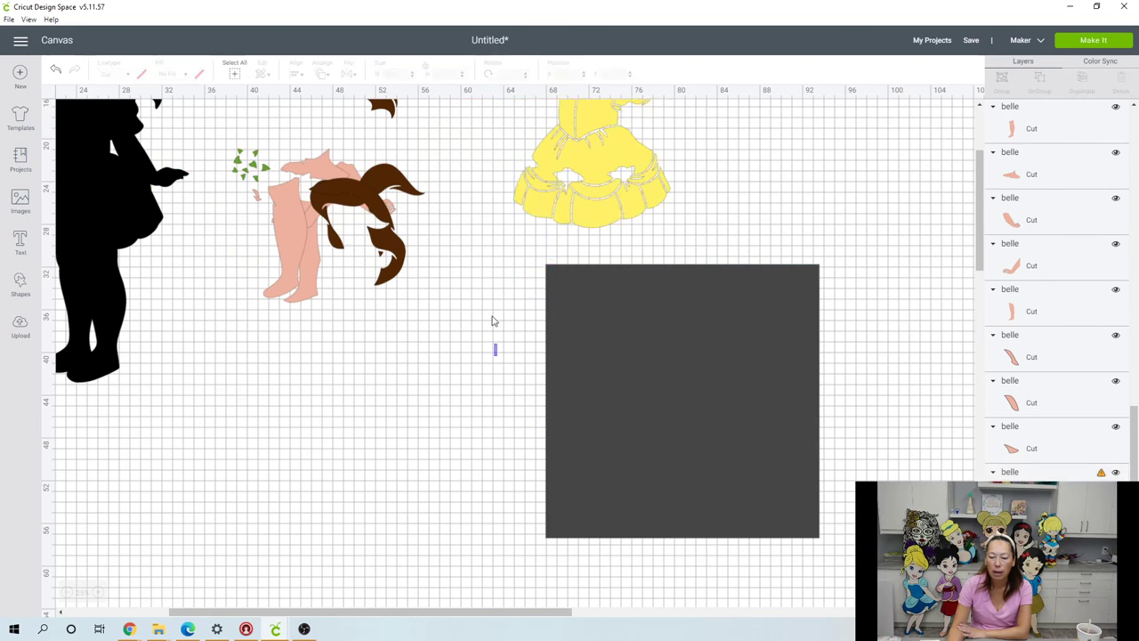
Step: Select the dress and square together, then remove the leftover dark shoe piece
{"action": "left_click_drag", "start_coordinate": [495, 356], "coordinate": [642, 256]}
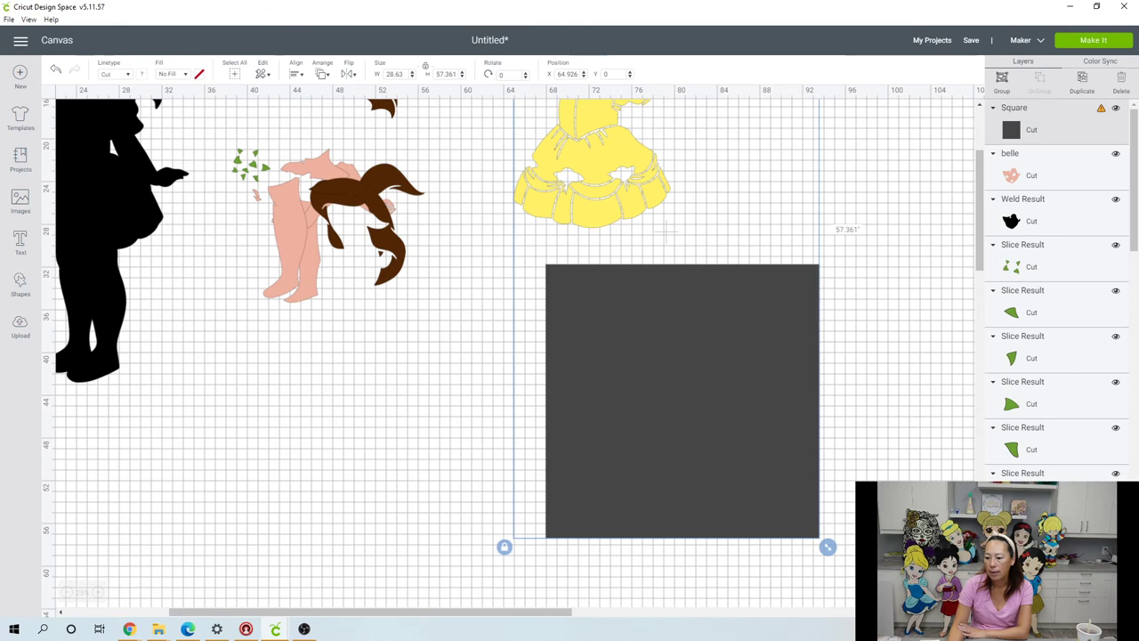
{"action": "key", "text": "Delete"}
{"action": "key", "text": "ctrl+z"}
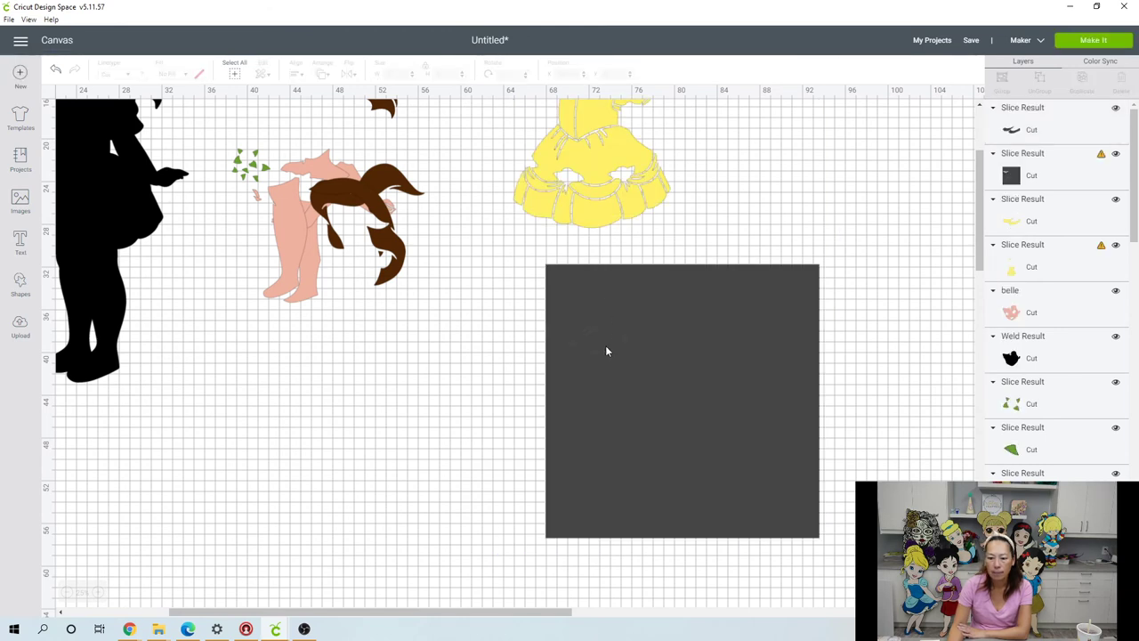
{"action": "key", "text": "ctrl+z"}
{"action": "key", "text": "ctrl+z"}
{"action": "left_click", "coordinate": [358, 329]}
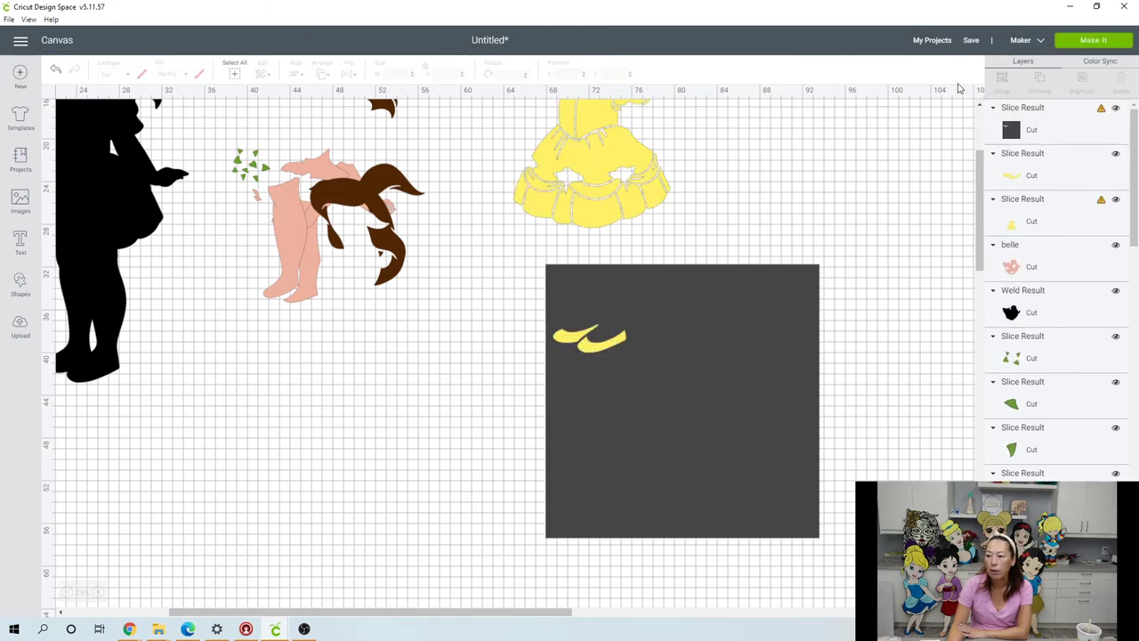
Step: Save the project with the name 'Belle Toddler 41 inches'
{"action": "left_click", "coordinate": [970, 40]}
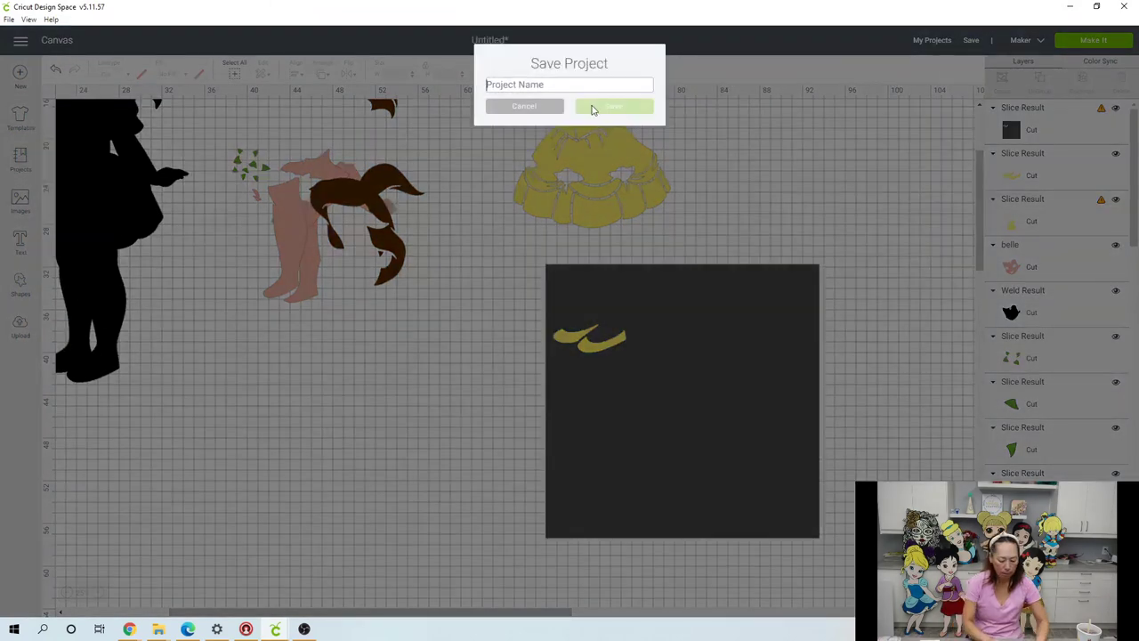
{"action": "type", "text": "Belle at"}
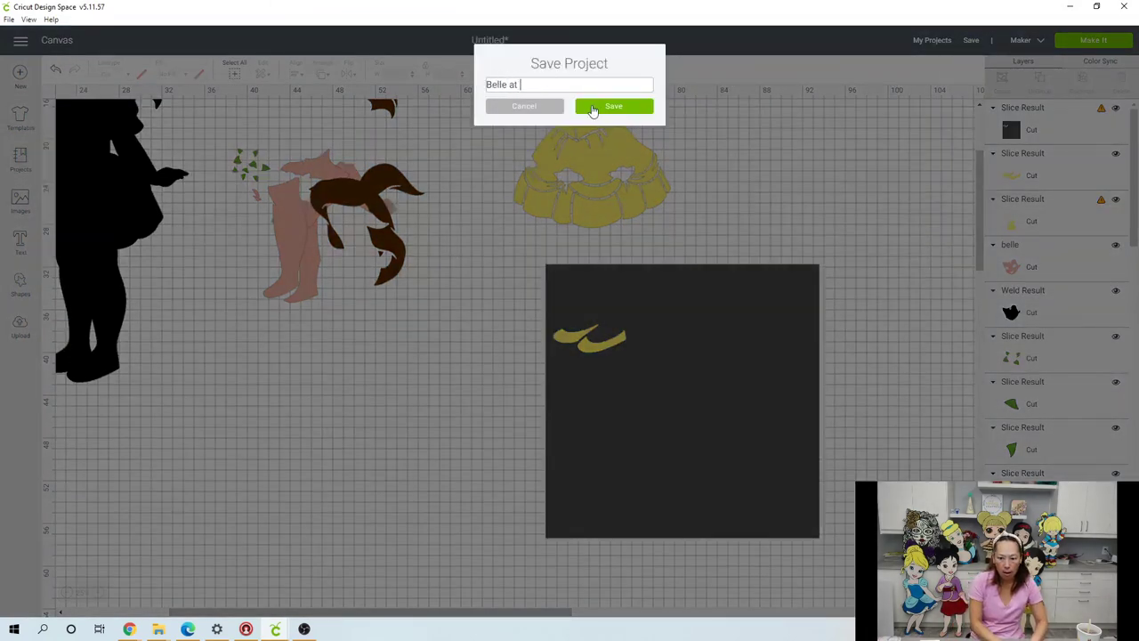
{"action": "key", "text": "BackSpace"}
{"action": "key", "text": "BackSpace"}
{"action": "key", "text": "BackSpace"}
{"action": "type", "text": "To"}
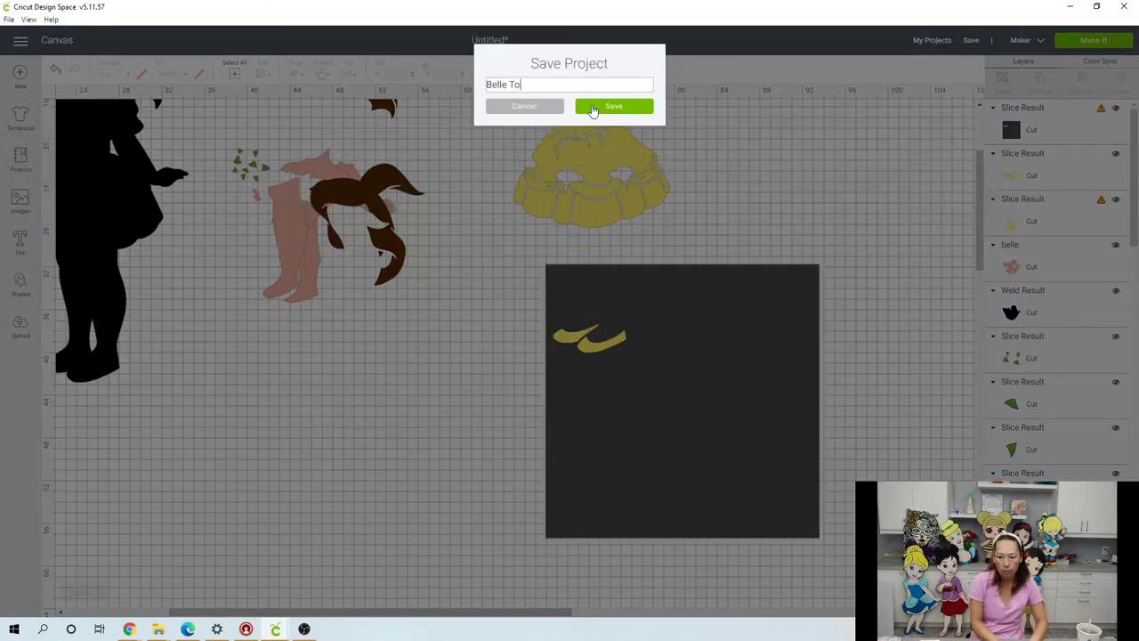
{"action": "type", "text": "ddler 41 inches"}
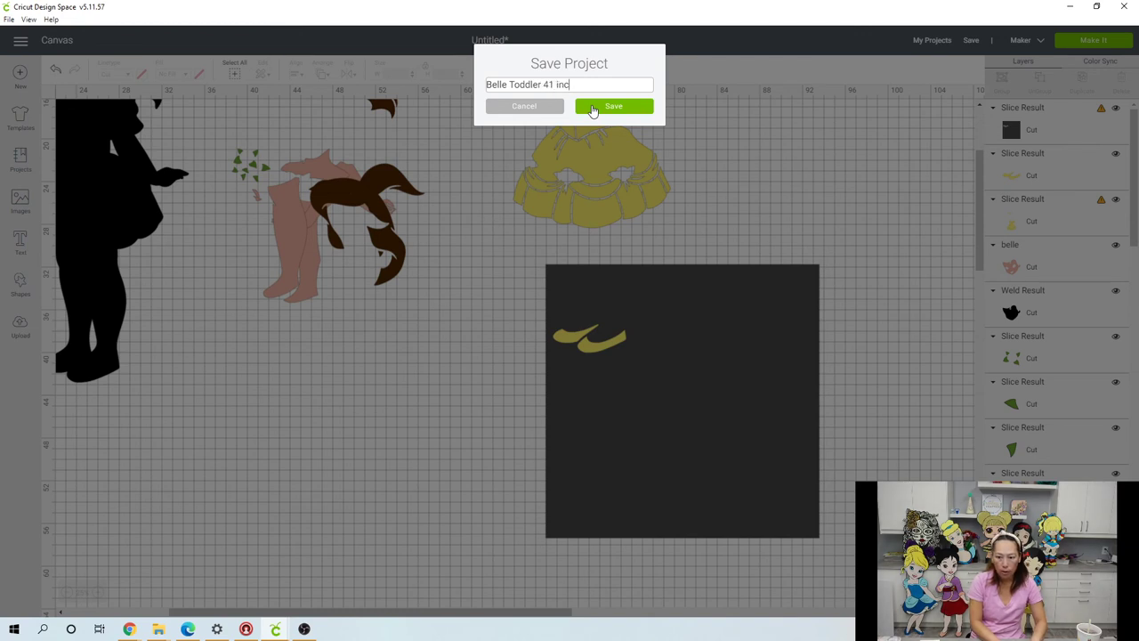
{"action": "left_click", "coordinate": [593, 107]}
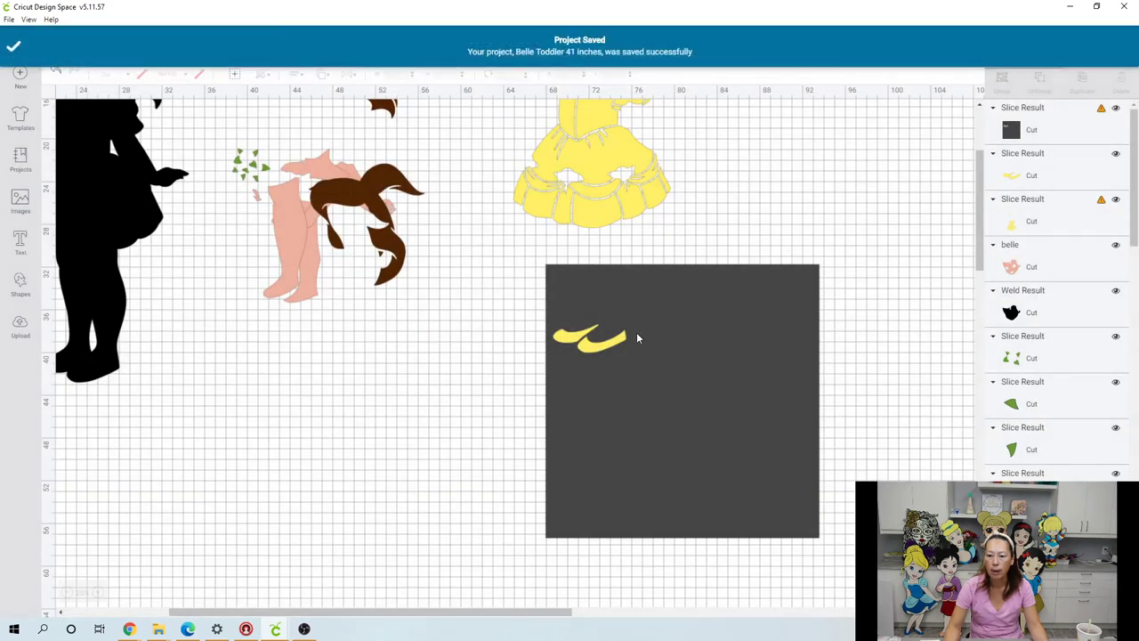
Step: Dismiss the Project Not Available warning, read about the update, and start the required update
{"action": "left_click_drag", "start_coordinate": [636, 332], "coordinate": [726, 395]}
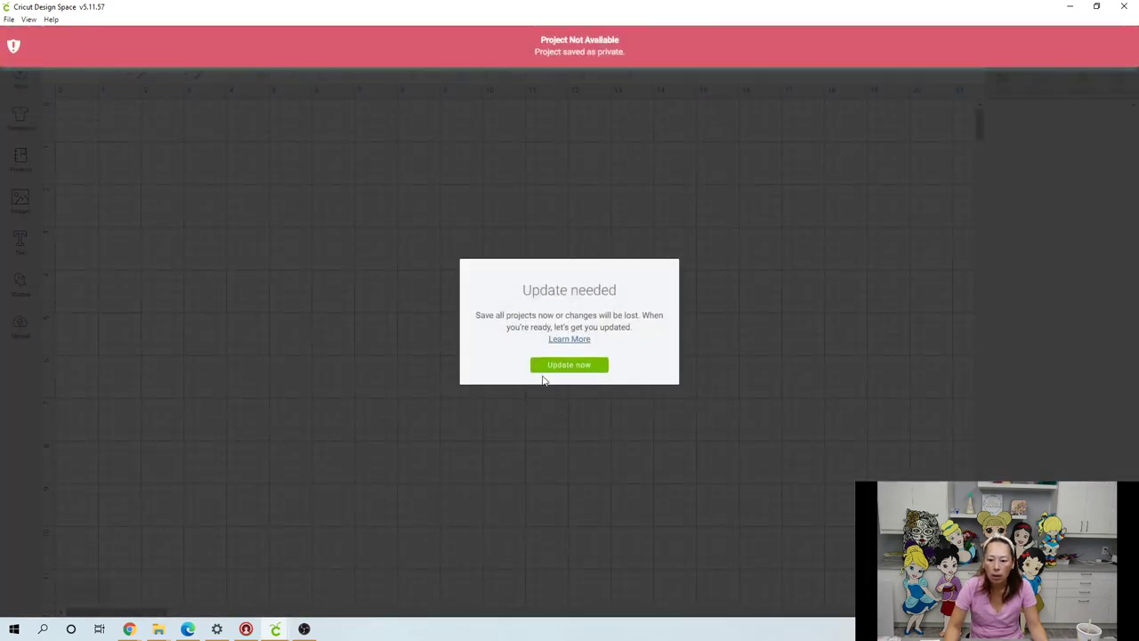
{"action": "left_click", "coordinate": [642, 48]}
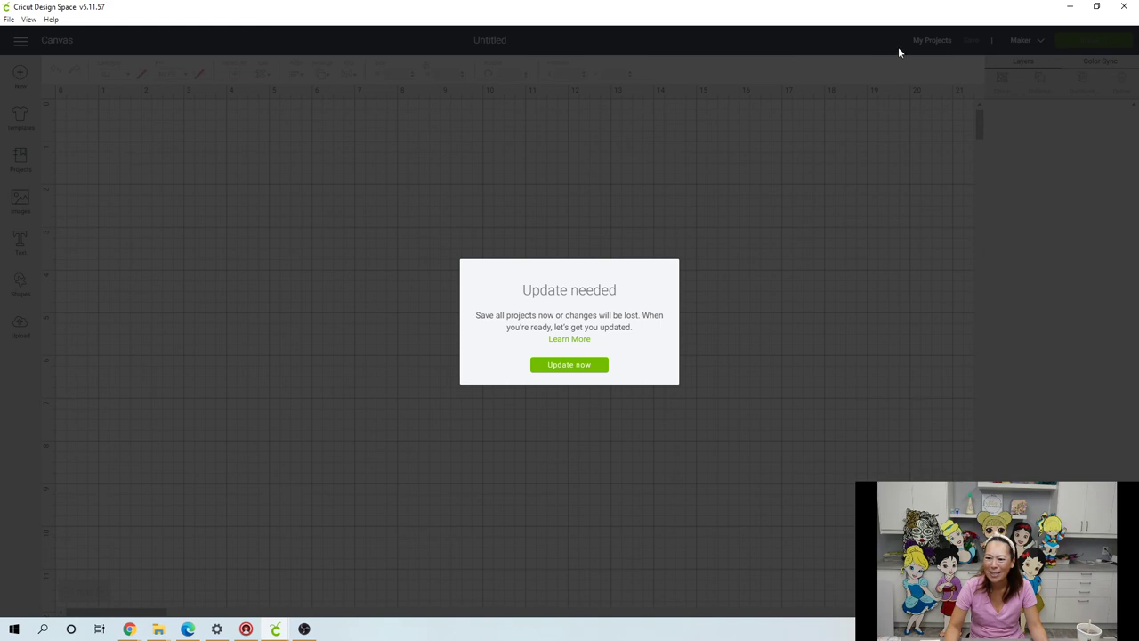
{"action": "left_click", "coordinate": [579, 341]}
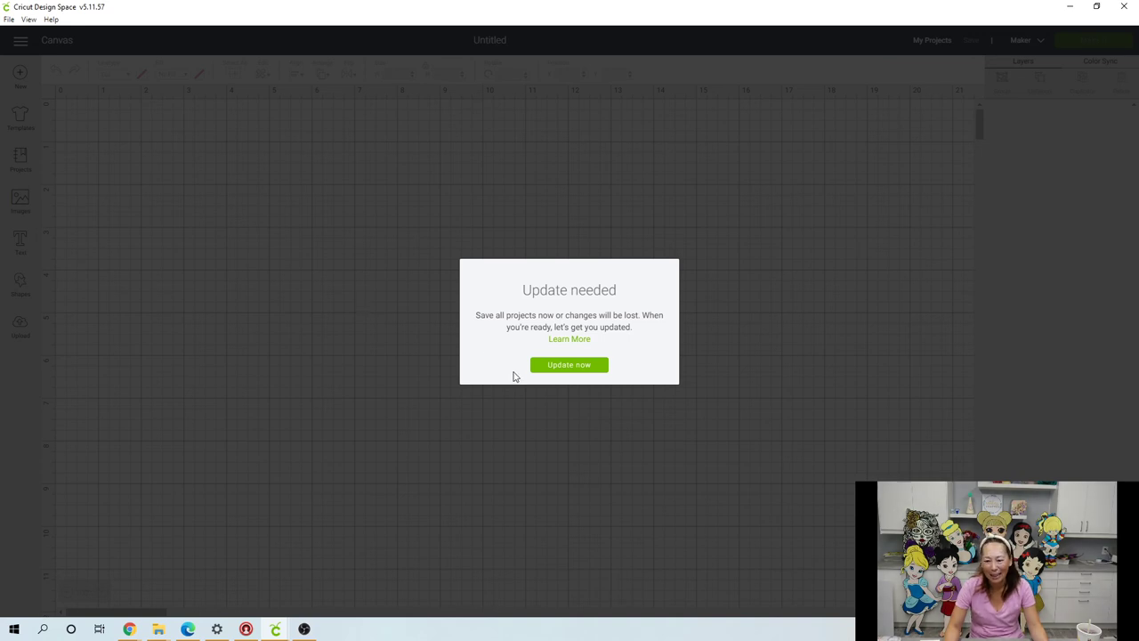
{"action": "left_click", "coordinate": [569, 366]}
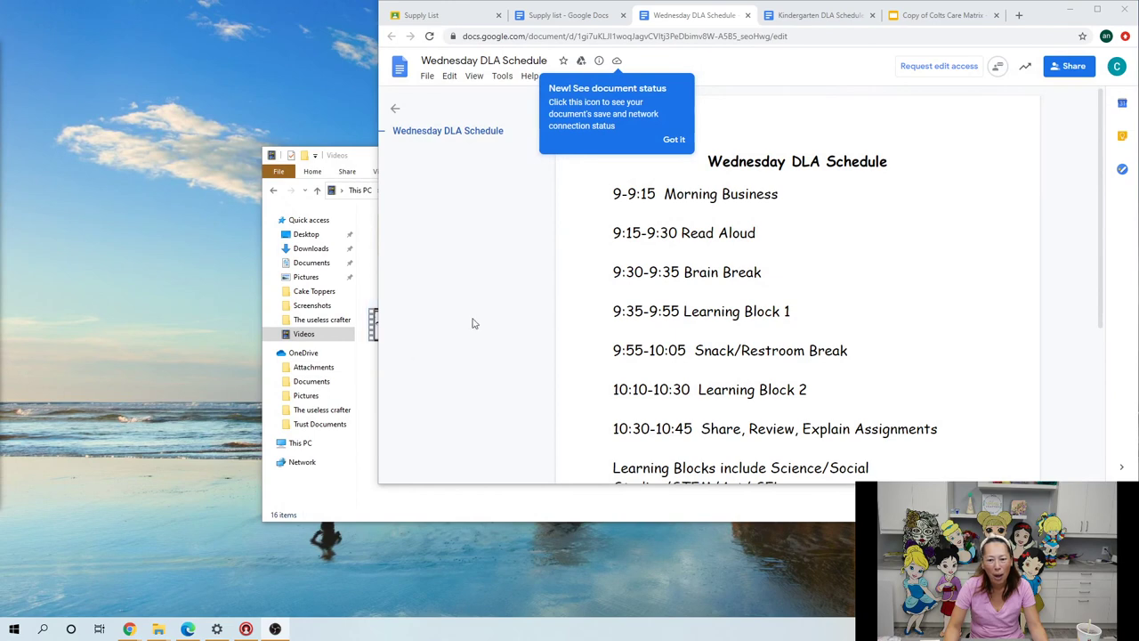
Step: Close the browser window showing the schedule document and the Videos folder window
{"action": "left_click", "coordinate": [1131, 9]}
{"action": "left_click", "coordinate": [914, 157]}
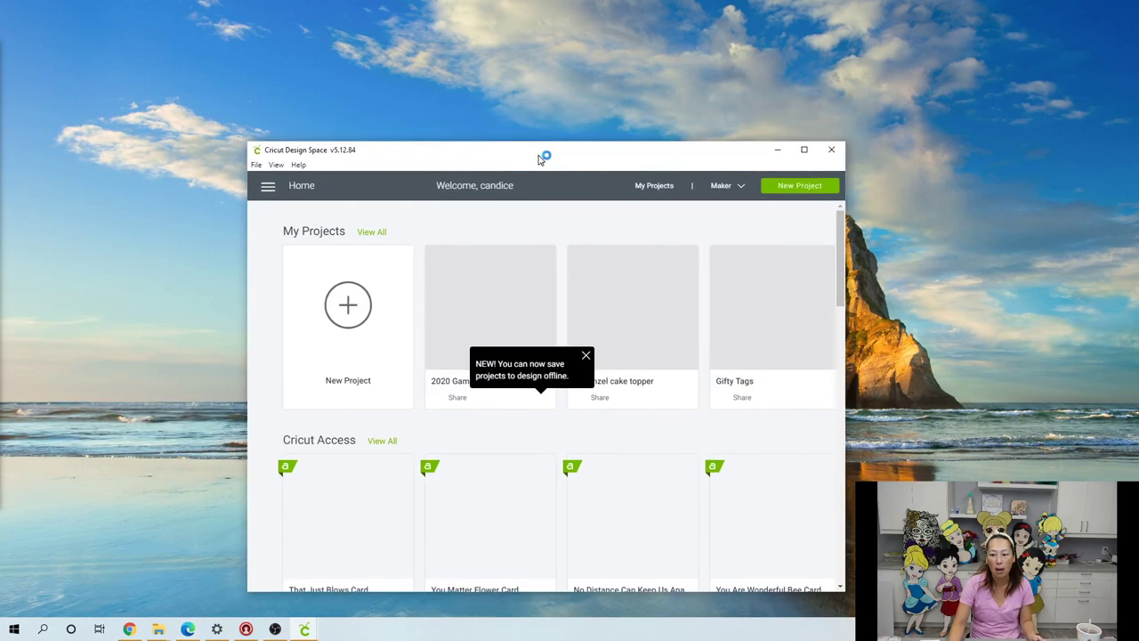
Step: Maximize the updated Design Space, start a new project, then return Home to check My Projects
{"action": "left_click", "coordinate": [803, 148]}
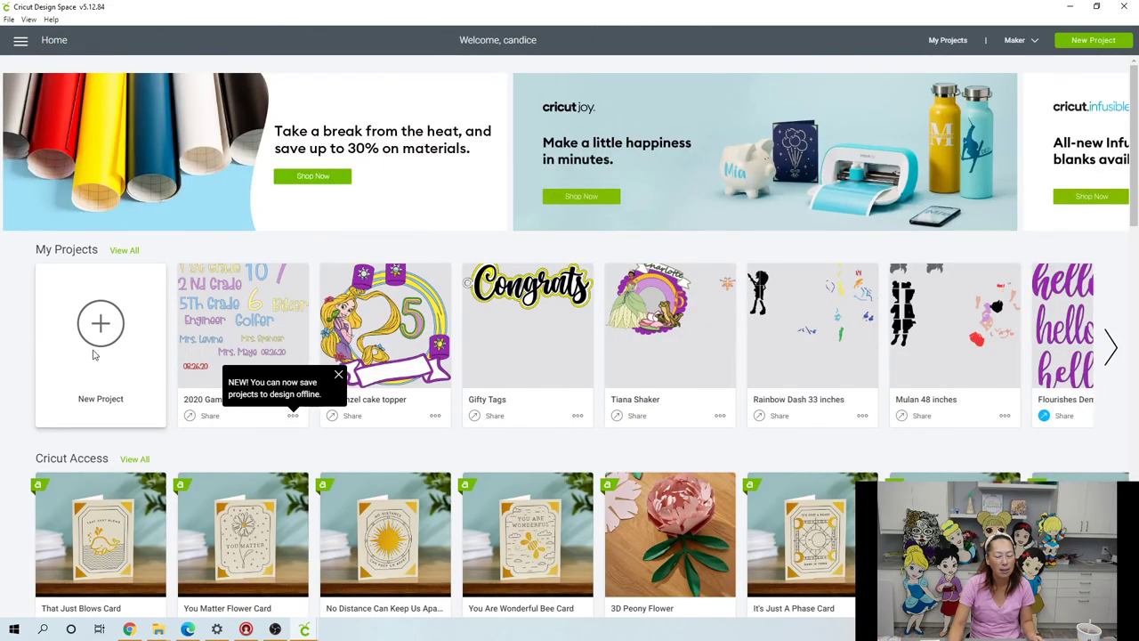
{"action": "left_click", "coordinate": [95, 354]}
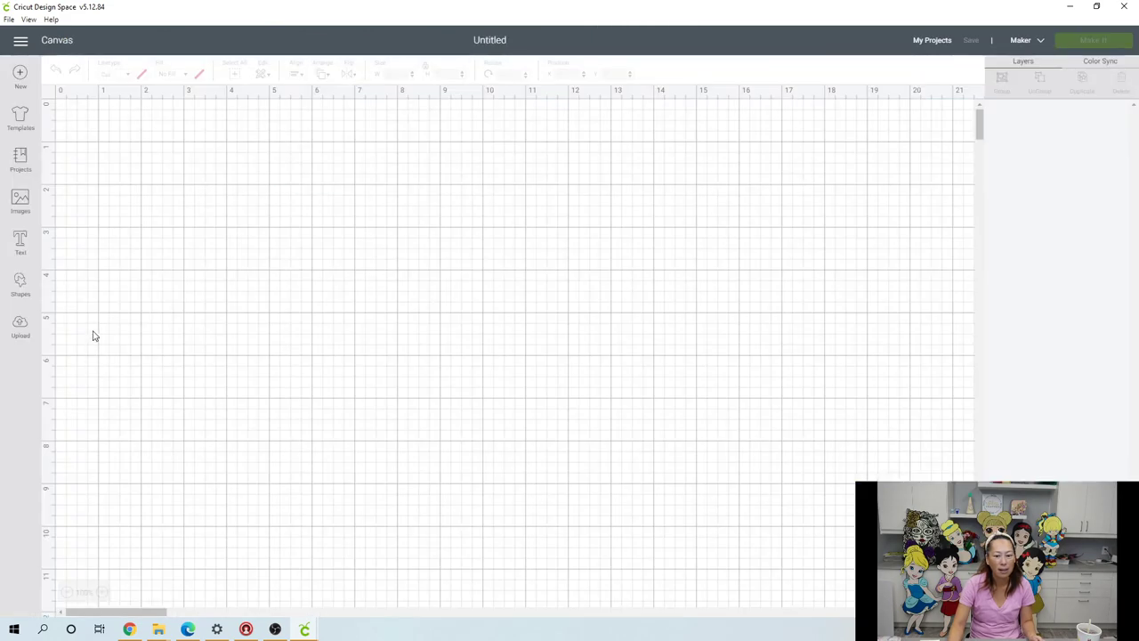
{"action": "left_click", "coordinate": [21, 41]}
{"action": "left_click", "coordinate": [58, 98]}
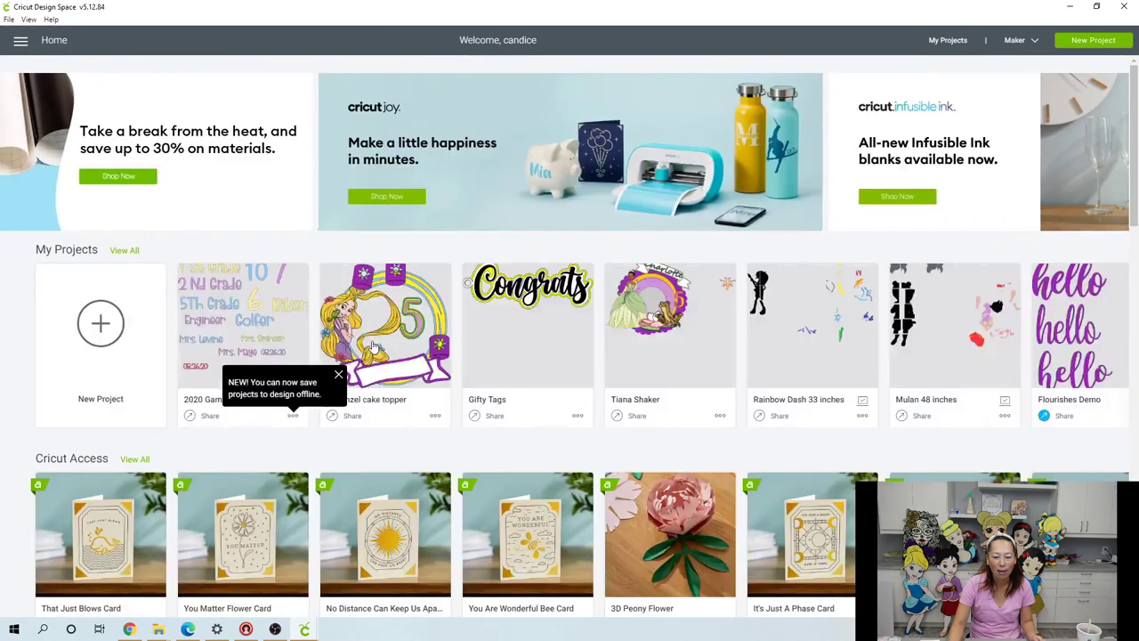